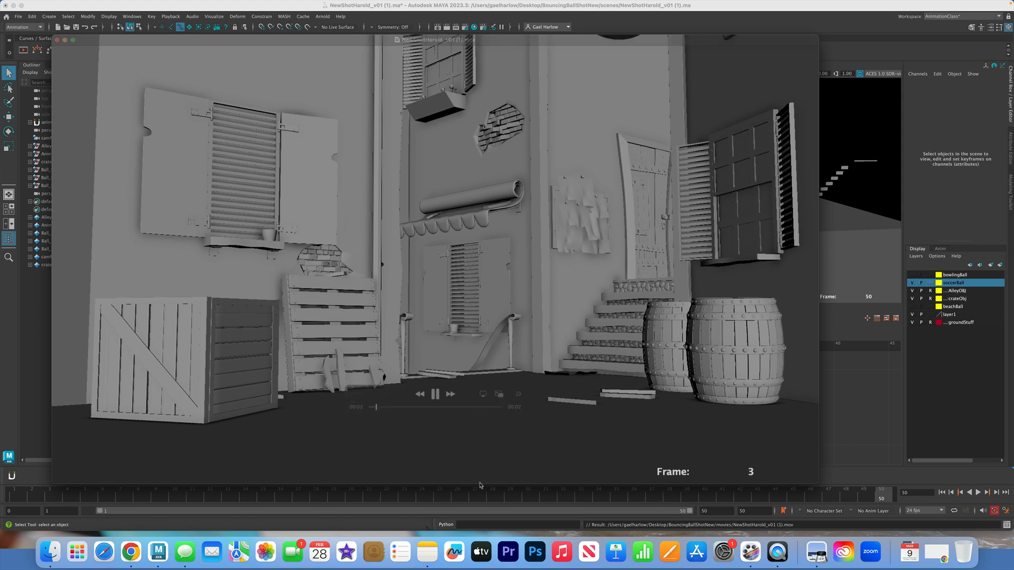
Close the paused playblast movie and play the soccer ball animation in the scene, stopping at frame 18
{"action": "key", "text": "space"}
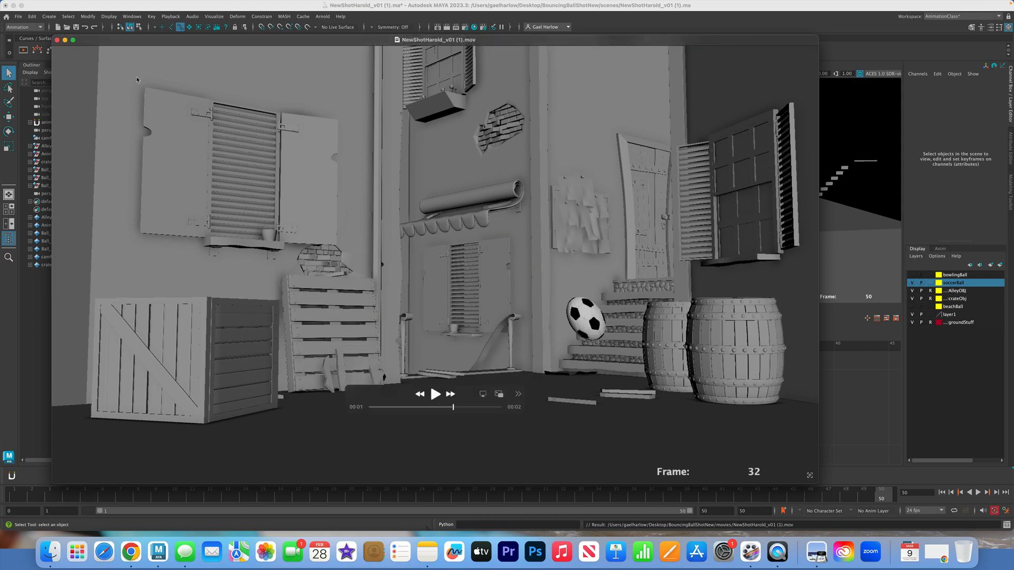
{"action": "left_click", "coordinate": [57, 41]}
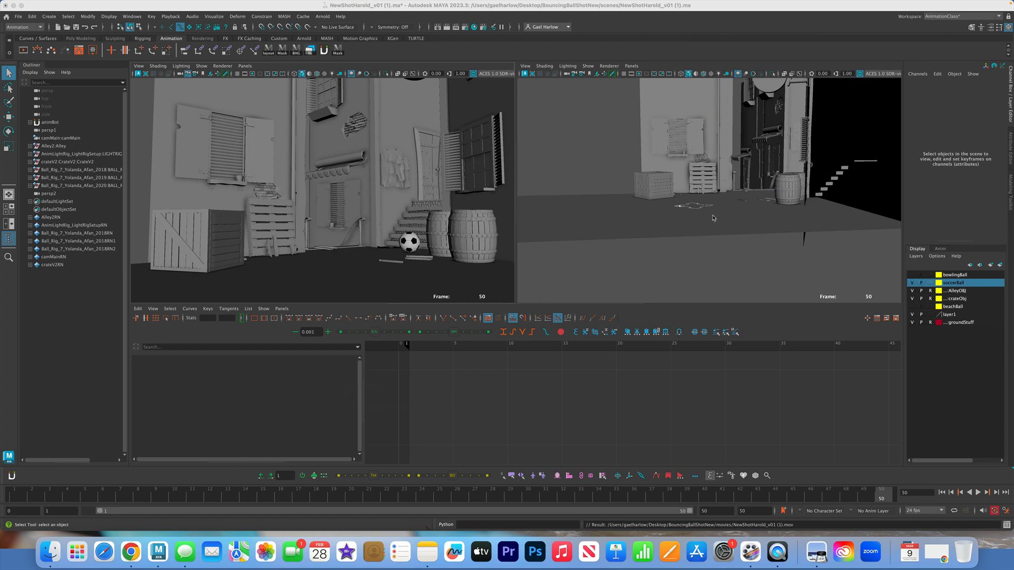
{"action": "key", "text": "alt+v"}
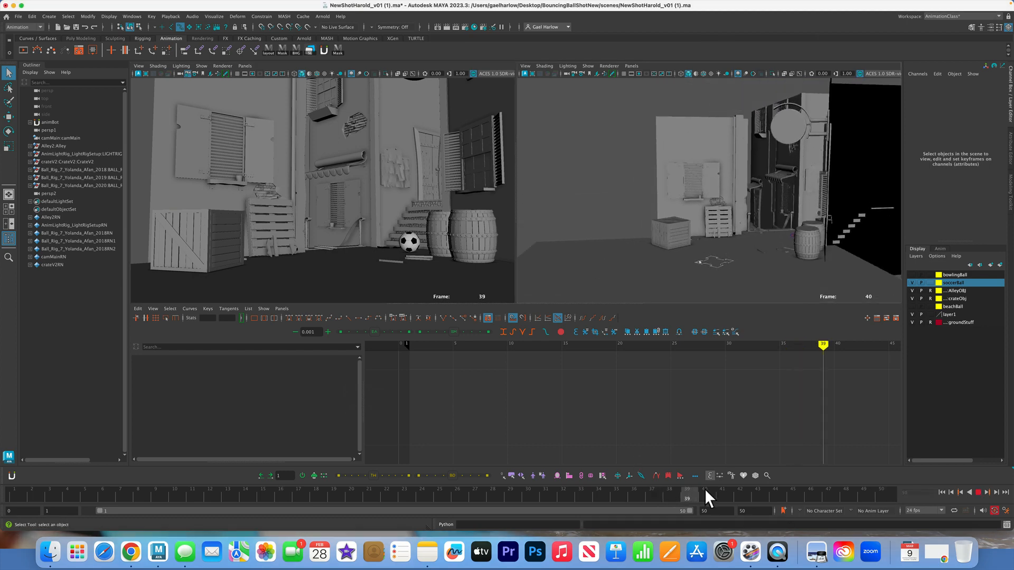
{"action": "left_click_drag", "start_coordinate": [334, 491], "coordinate": [324, 489]}
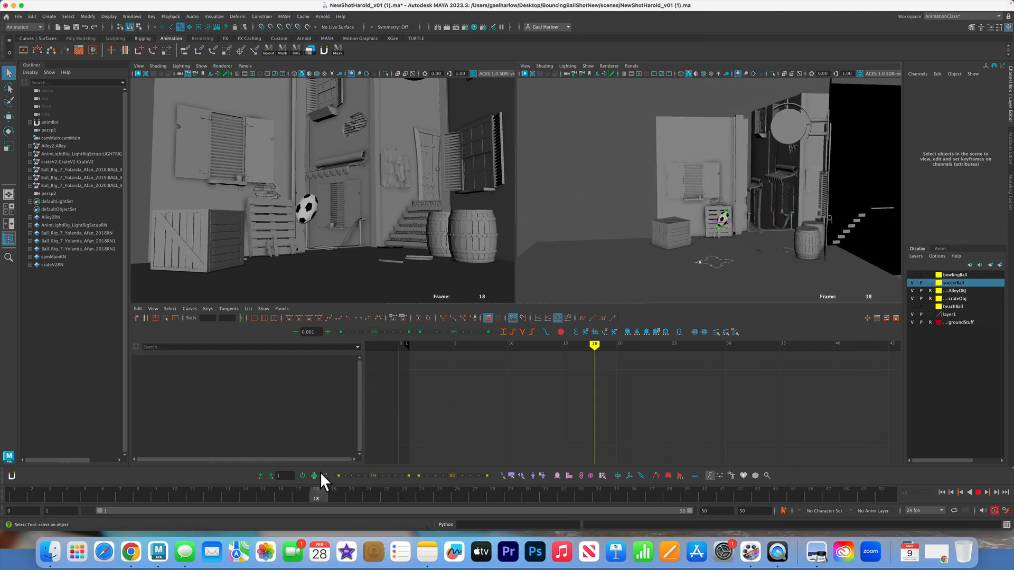
Select the soccer ball's ctrl_rotate_ball control and give all keys of its Rotate X curve linear tangents
{"action": "left_click", "coordinate": [722, 222]}
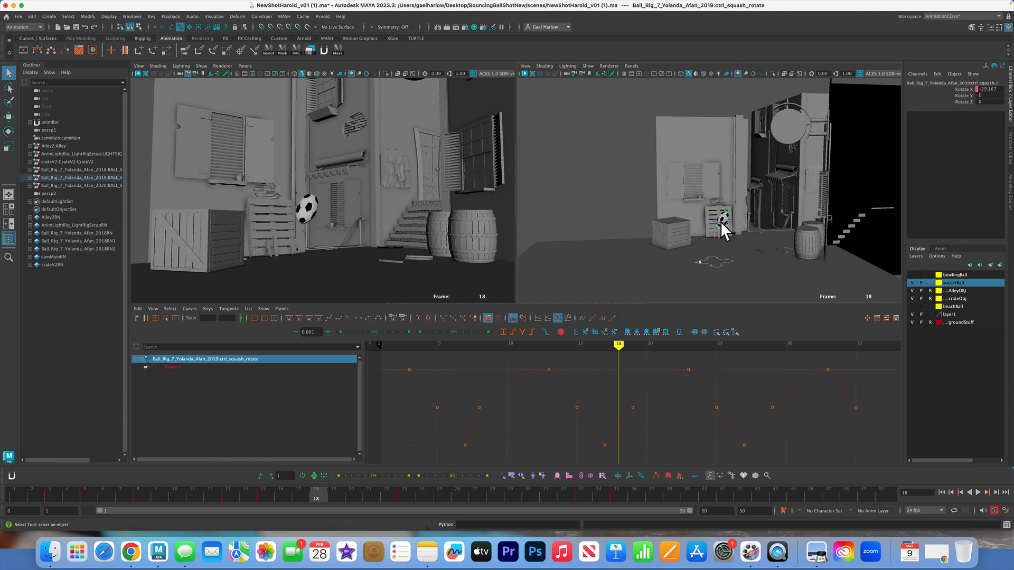
{"action": "key", "text": "f"}
{"action": "left_click", "coordinate": [838, 220]}
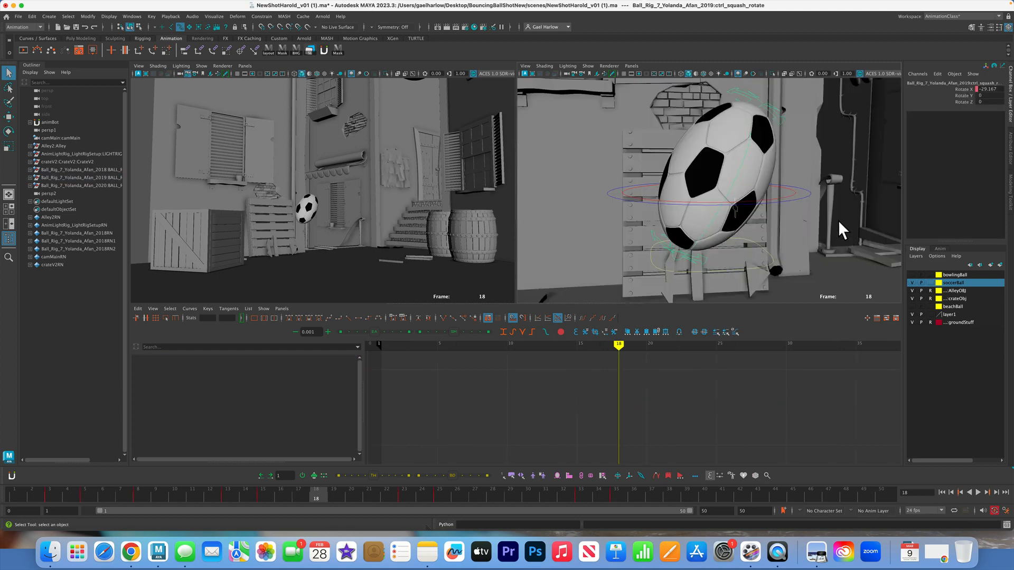
{"action": "left_click", "coordinate": [794, 192]}
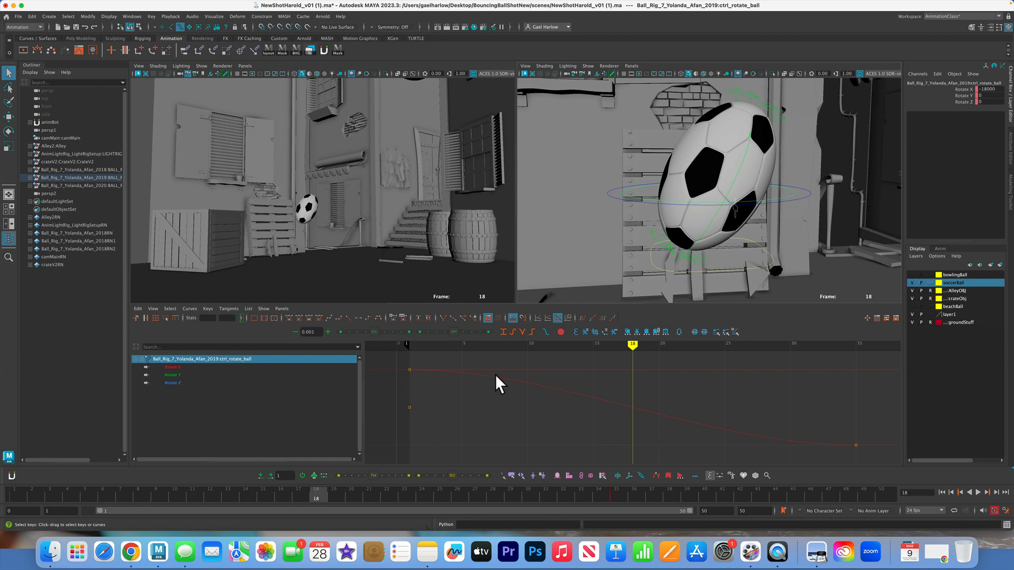
{"action": "key", "text": "e"}
{"action": "left_click", "coordinate": [949, 90]}
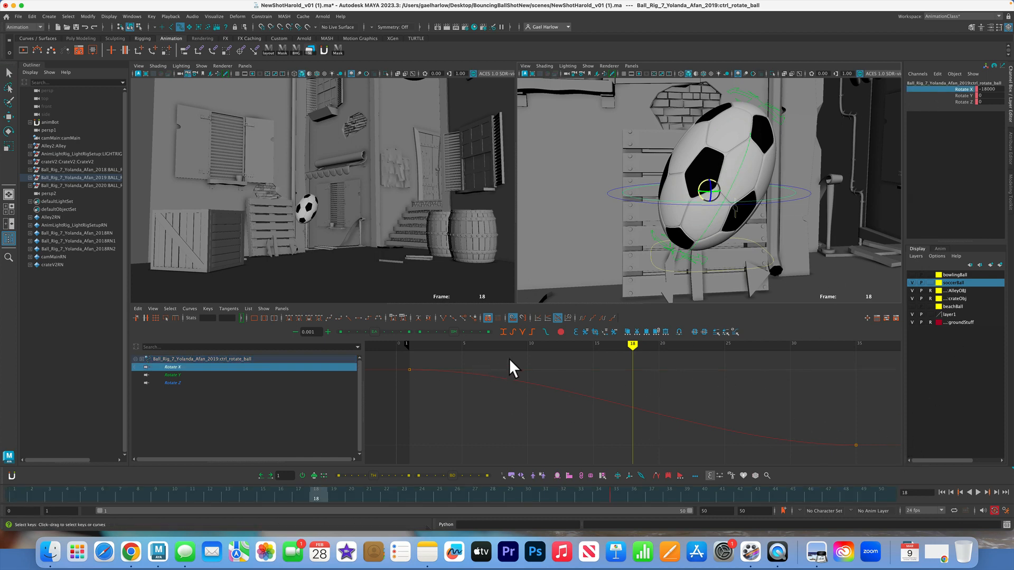
{"action": "left_click_drag", "start_coordinate": [568, 365], "coordinate": [575, 425]}
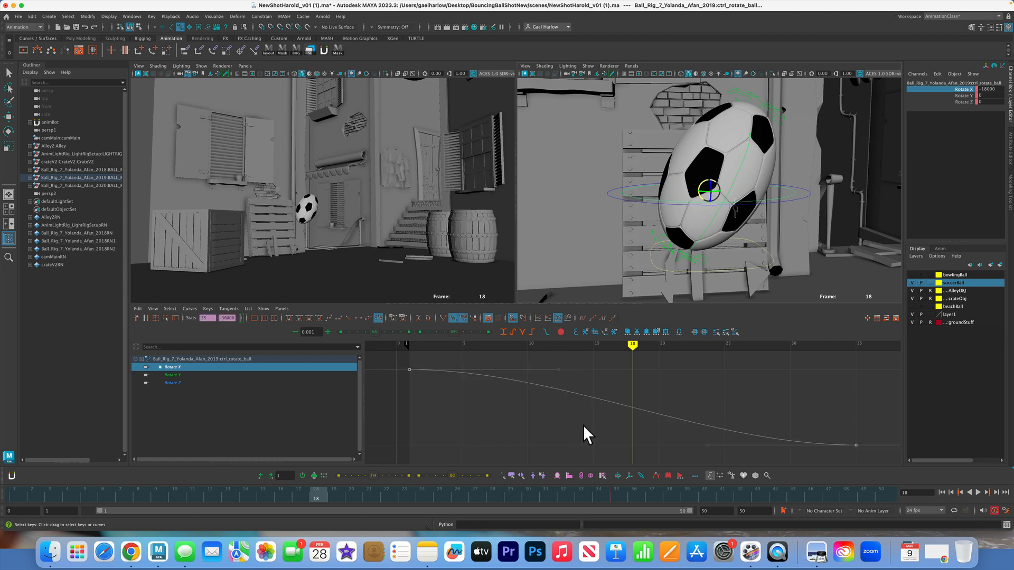
{"action": "left_click", "coordinate": [348, 317]}
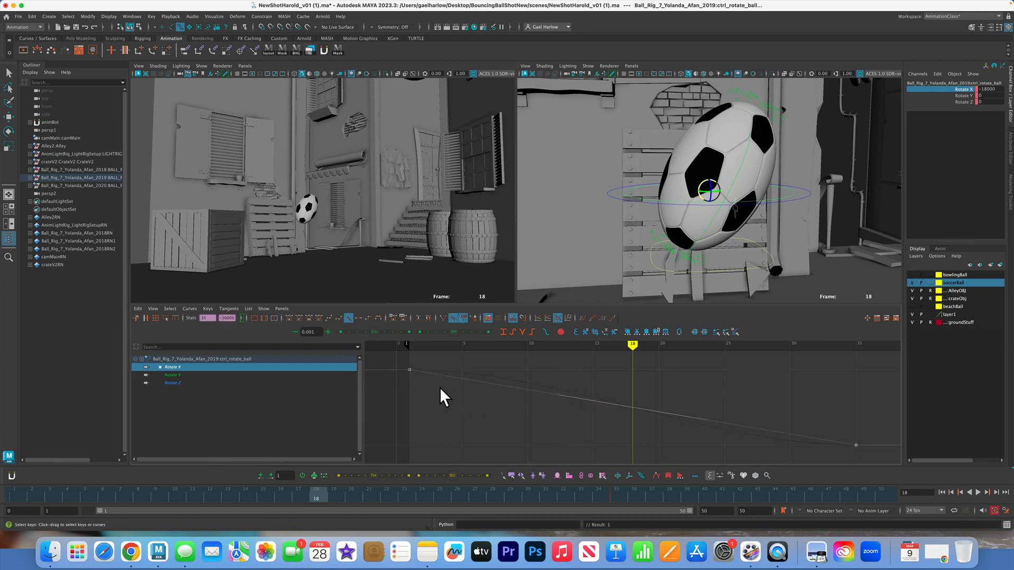
Smooth the tangent of the last Rotate X key at frame 35 and check the ball's spin around frame 24
{"action": "left_click_drag", "start_coordinate": [806, 389], "coordinate": [897, 476]}
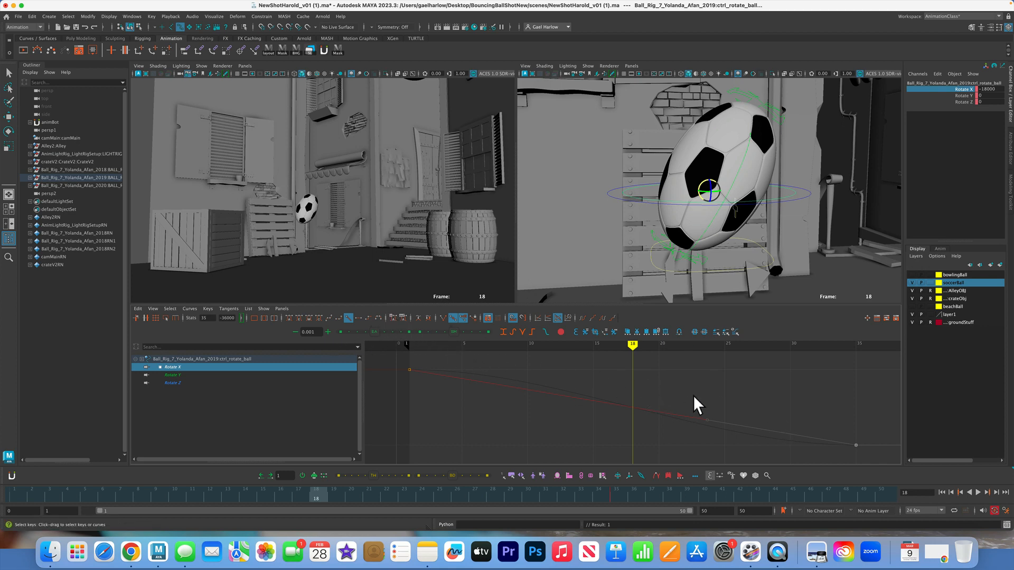
{"action": "key", "text": "super+z"}
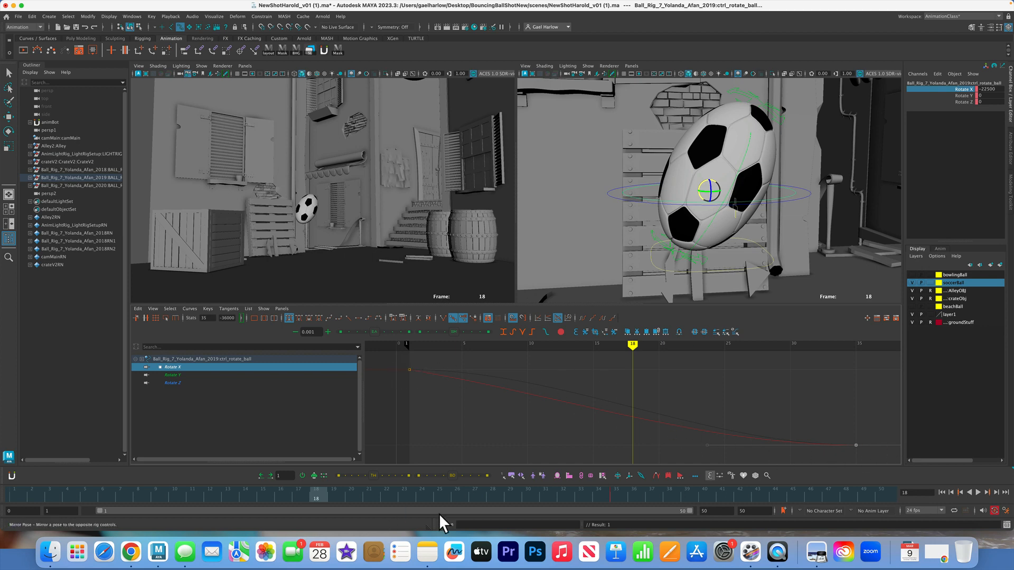
{"action": "left_click_drag", "start_coordinate": [614, 496], "coordinate": [429, 509]}
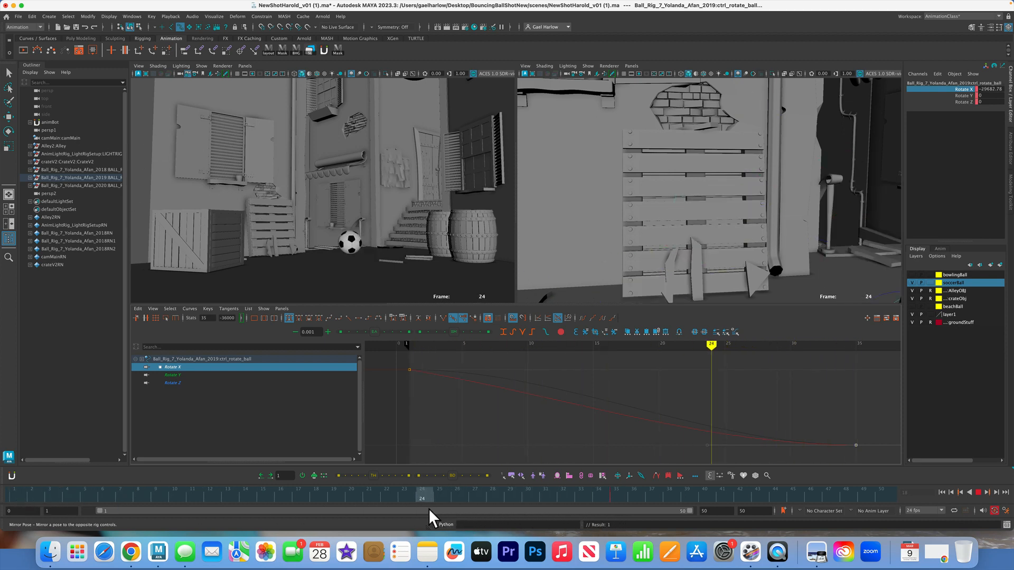
{"action": "key", "text": "f"}
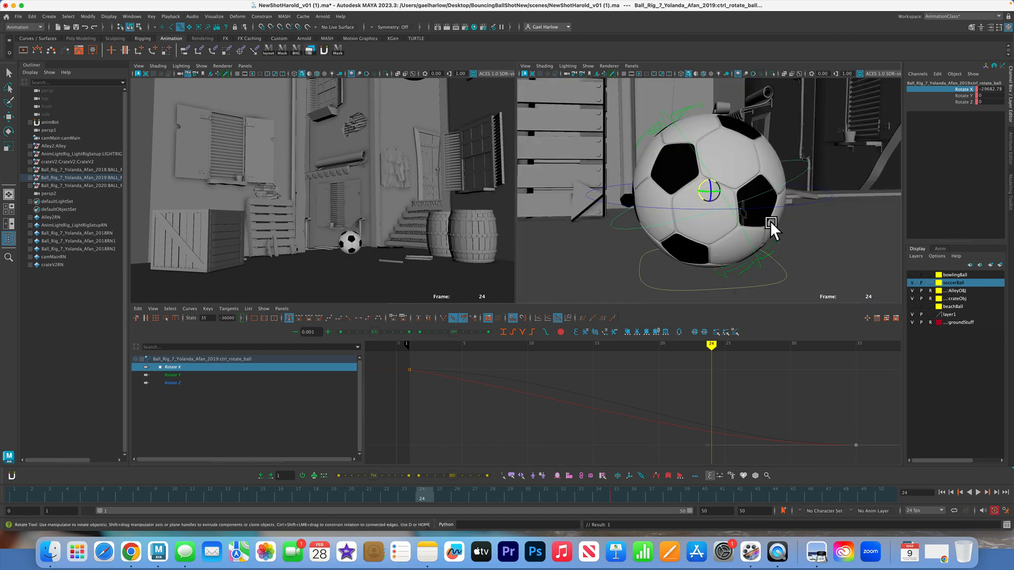
{"action": "middle_click_drag", "start_coordinate": [765, 245], "coordinate": [773, 225], "text": "alt"}
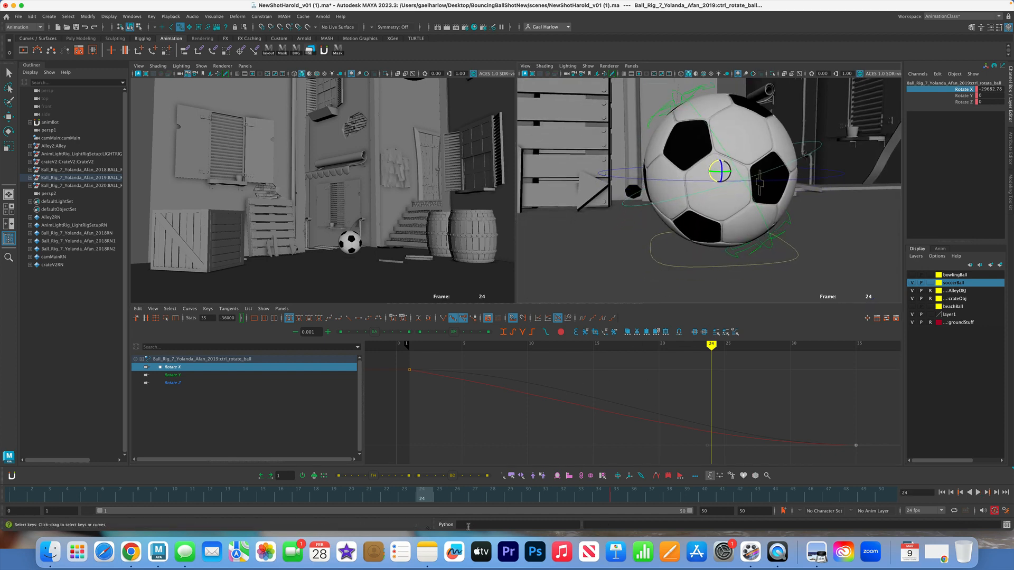
{"action": "left_click_drag", "start_coordinate": [416, 495], "coordinate": [22, 504]}
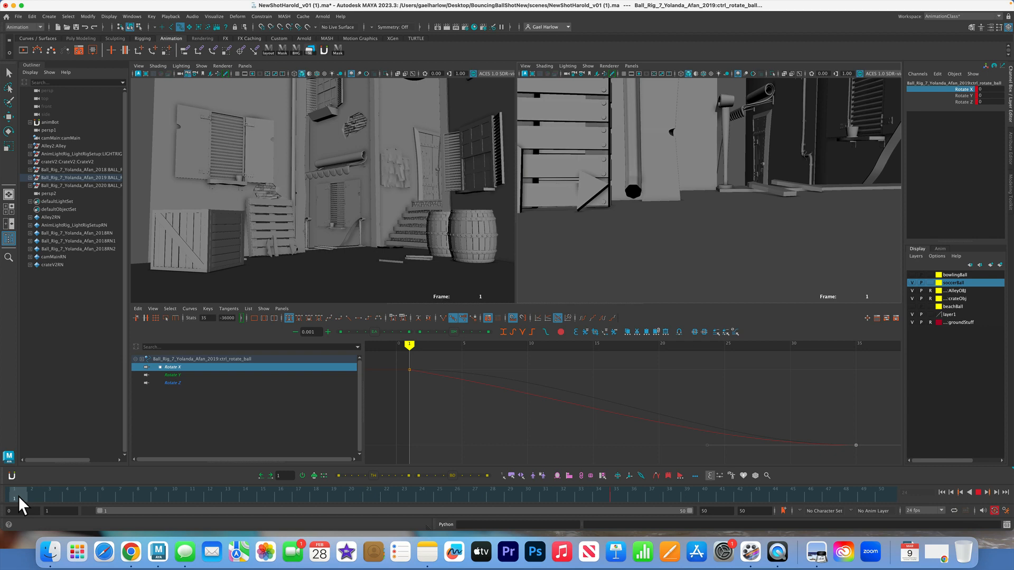
Save the scene under the new name NewShotHarold_v02.ma
{"action": "mouse_move", "coordinate": [898, 12]}
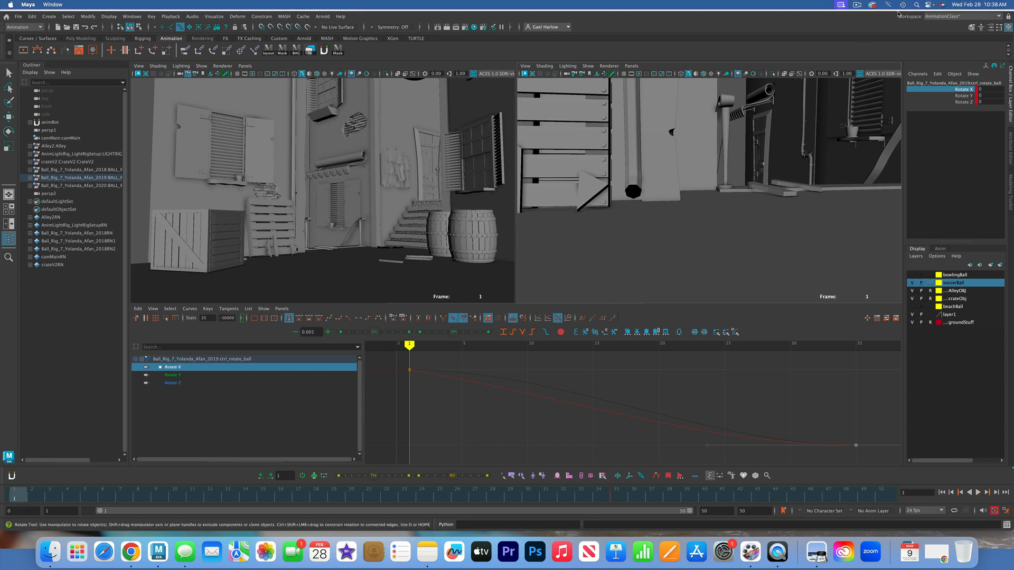
{"action": "left_click", "coordinate": [18, 16]}
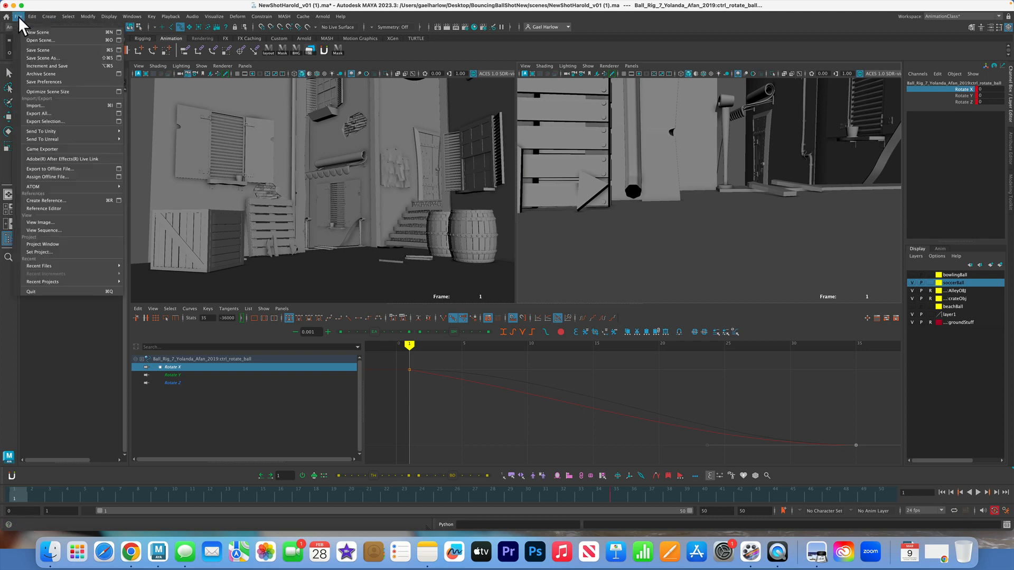
{"action": "left_click", "coordinate": [43, 58]}
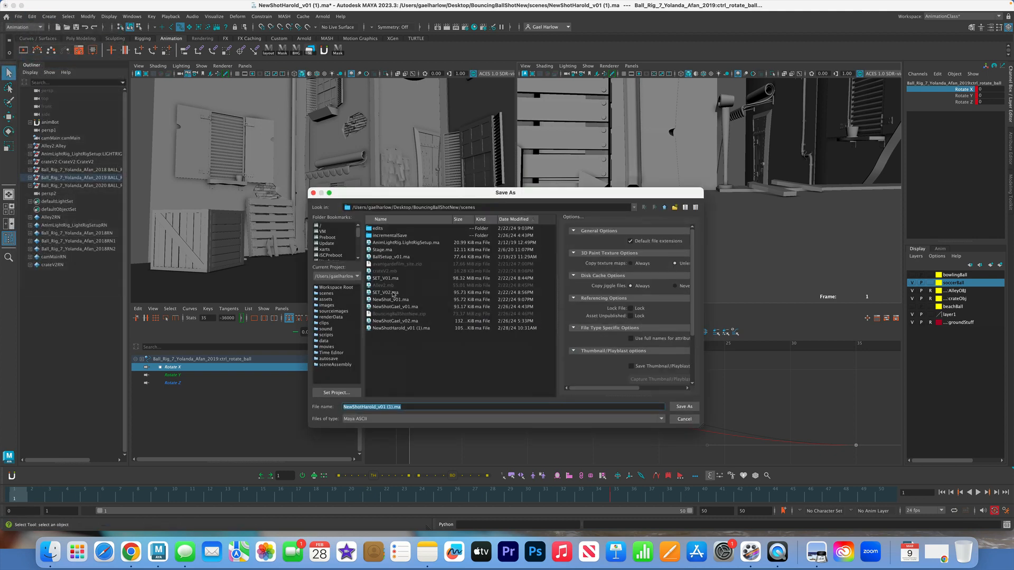
{"action": "left_click", "coordinate": [392, 406]}
{"action": "key", "text": "Return"}
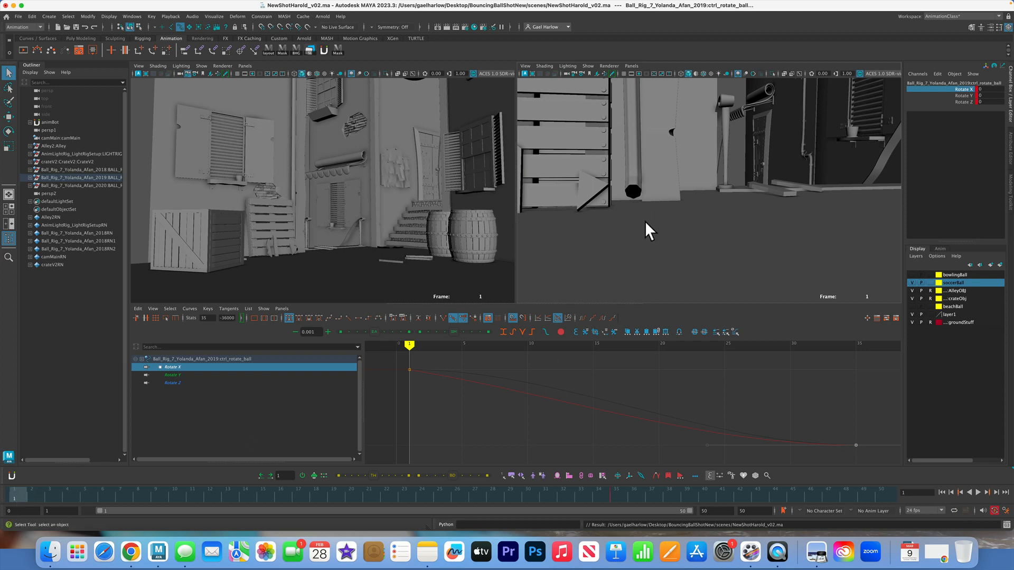
Select all of the soccer ball rig's controls together at frame 1
{"action": "key", "text": "f"}
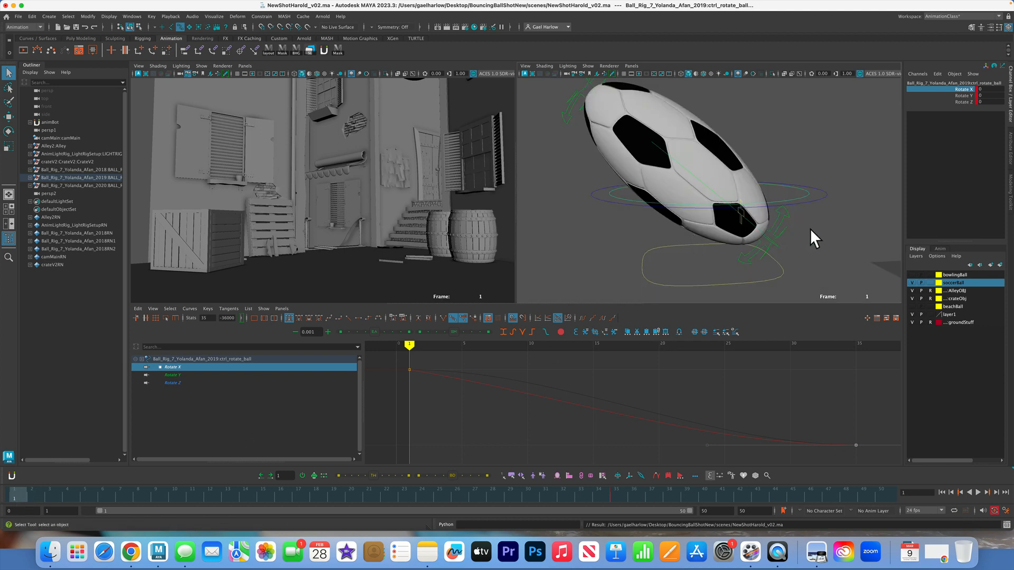
{"action": "right_click_drag", "start_coordinate": [810, 229], "coordinate": [645, 242], "text": "alt"}
{"action": "middle_click_drag", "start_coordinate": [785, 267], "coordinate": [699, 239], "text": "alt"}
{"action": "left_click", "coordinate": [789, 207]}
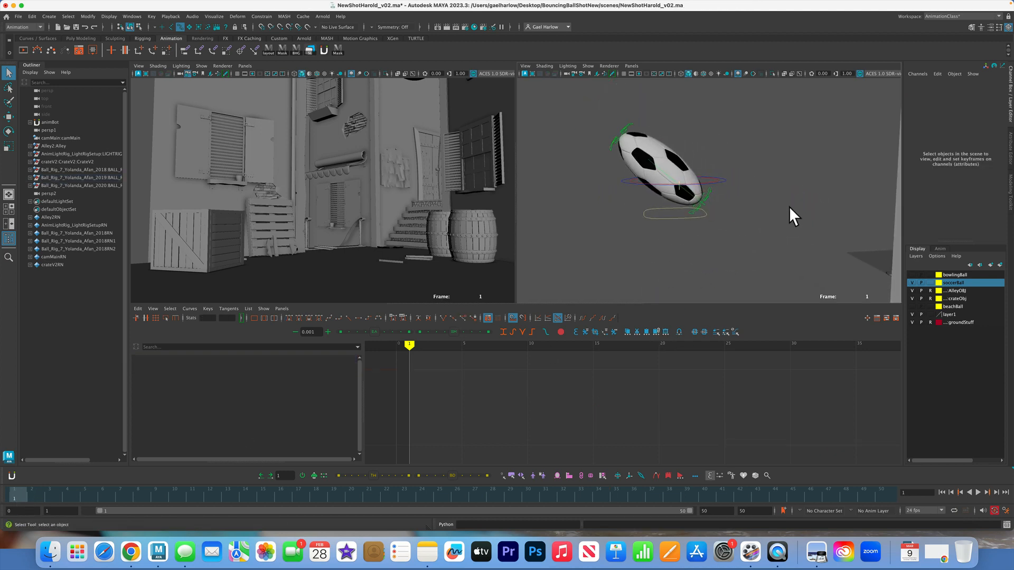
{"action": "left_click_drag", "start_coordinate": [803, 271], "coordinate": [569, 91]}
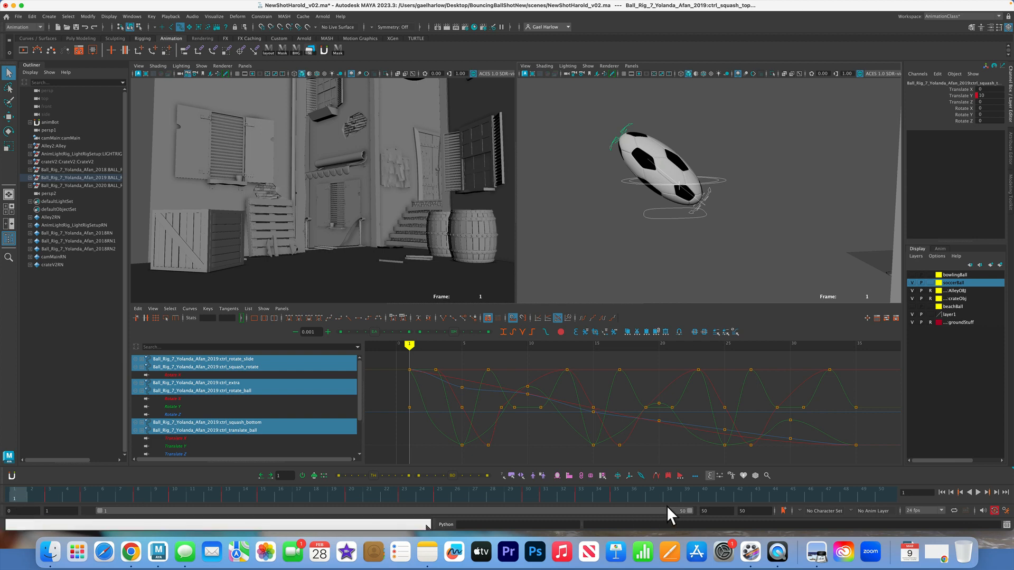
Check the ball's resting position at frame 35 against the alley set and set the playback end time to 53
{"action": "left_click", "coordinate": [616, 496]}
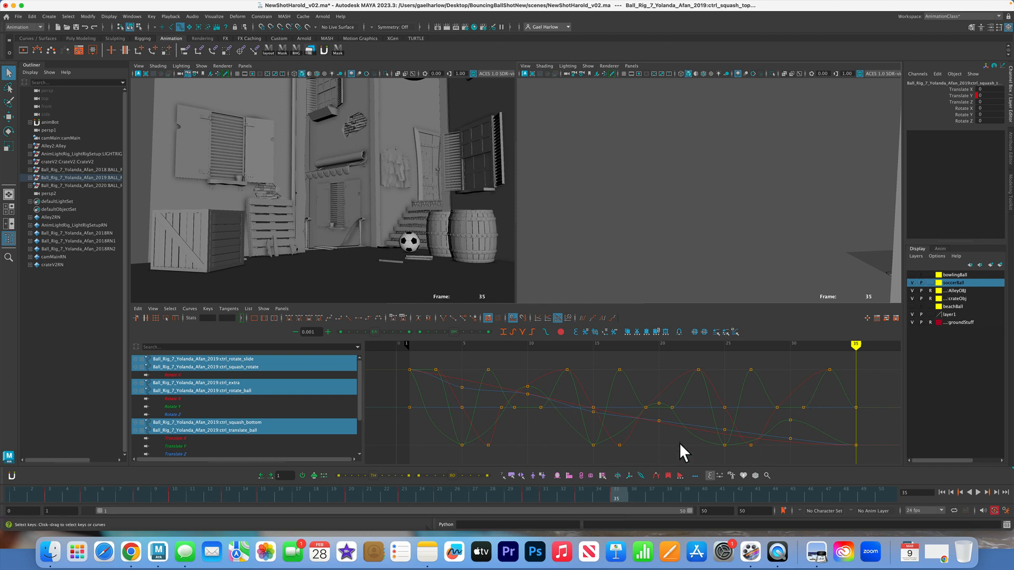
{"action": "right_click_drag", "start_coordinate": [749, 227], "coordinate": [451, 247], "text": "alt"}
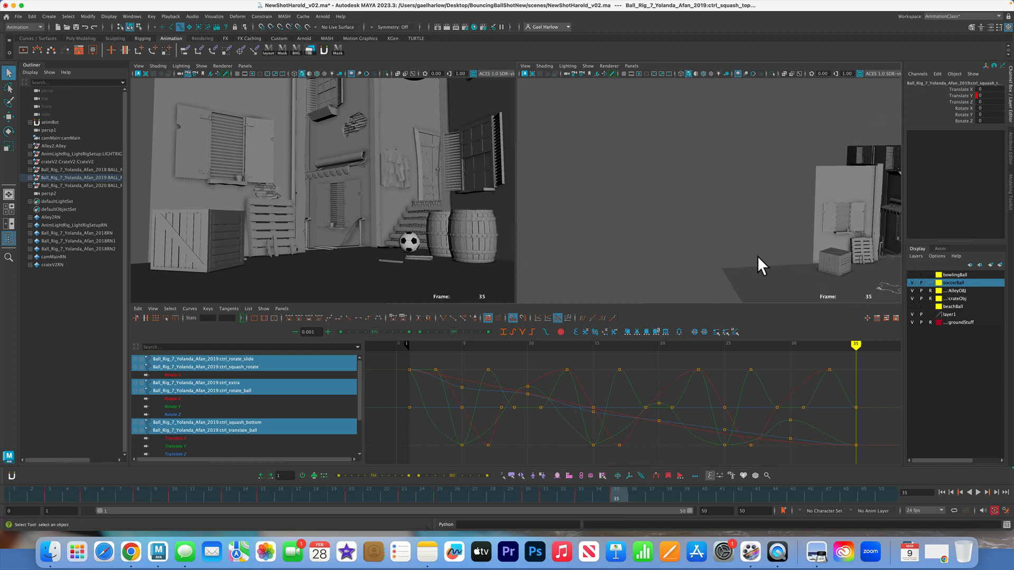
{"action": "middle_click_drag", "start_coordinate": [758, 256], "coordinate": [669, 226], "text": "alt"}
{"action": "left_click_drag", "start_coordinate": [670, 227], "coordinate": [687, 229], "text": "alt"}
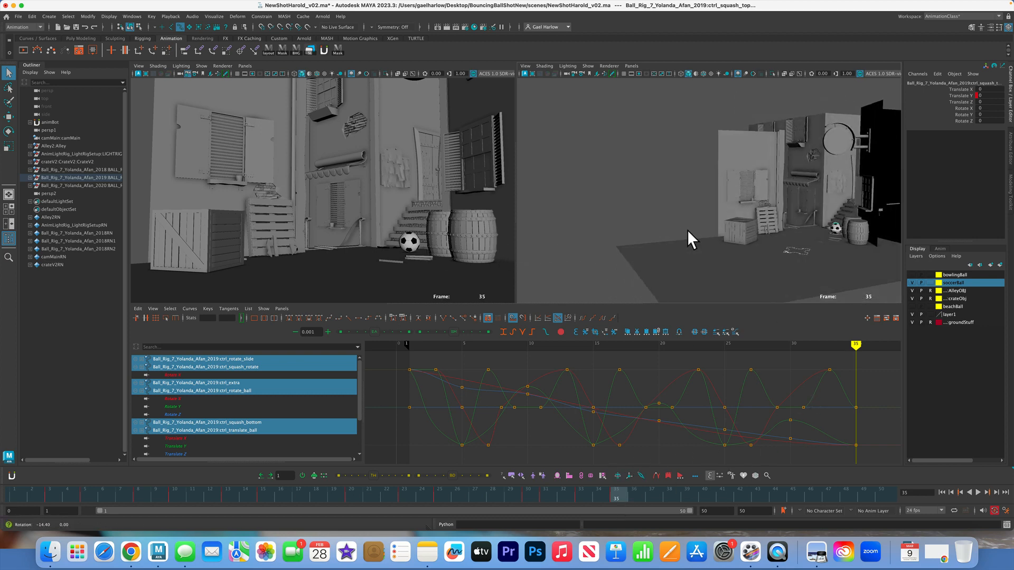
{"action": "mouse_move", "coordinate": [604, 489]}
{"action": "left_mouse_down"}
{"action": "mouse_move", "coordinate": [240, 473]}
{"action": "mouse_move", "coordinate": [13, 479]}
{"action": "mouse_move", "coordinate": [428, 511]}
{"action": "mouse_move", "coordinate": [612, 511]}
{"action": "mouse_move", "coordinate": [464, 491]}
{"action": "mouse_move", "coordinate": [9, 483]}
{"action": "mouse_move", "coordinate": [395, 498]}
{"action": "mouse_move", "coordinate": [620, 495]}
{"action": "left_mouse_up"}
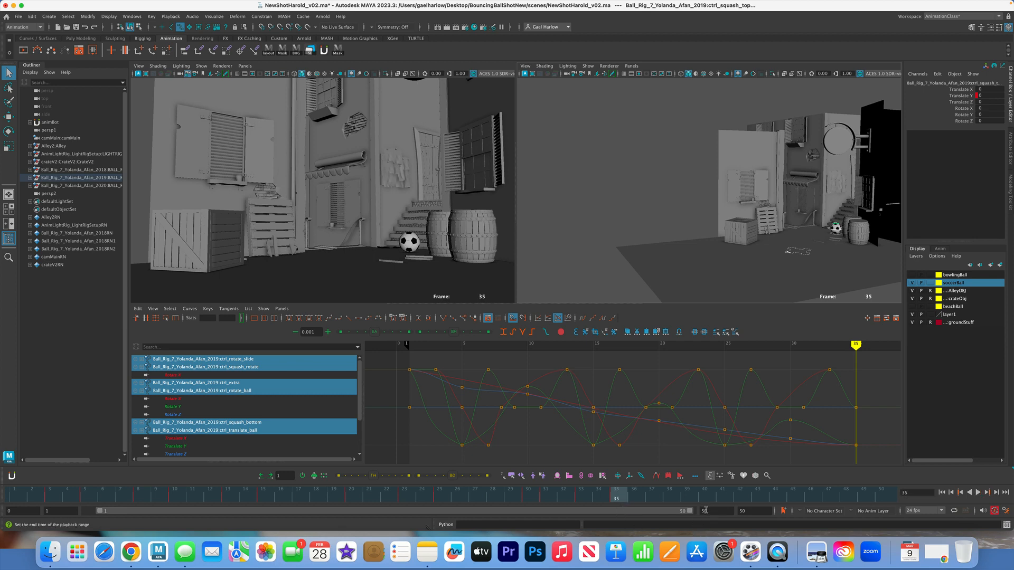
{"action": "left_click", "coordinate": [706, 511]}
{"action": "type", "text": "53"}
{"action": "key", "text": "Return"}
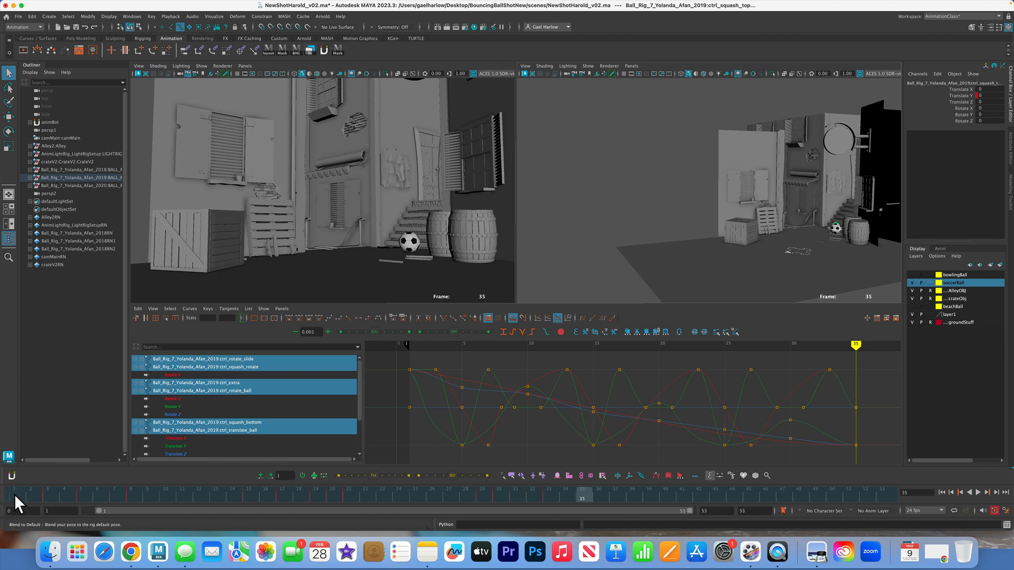
Play and scrub the ball's bounces from frame 1 to examine when it enters the camera view
{"action": "left_click_drag", "start_coordinate": [12, 493], "coordinate": [24, 476], "text": "shift"}
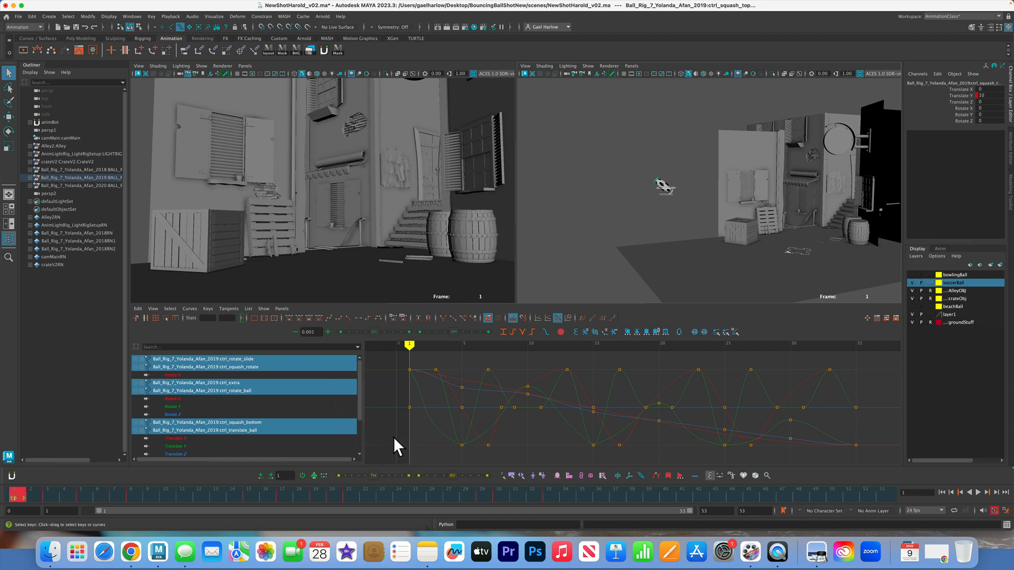
{"action": "left_click", "coordinate": [234, 492]}
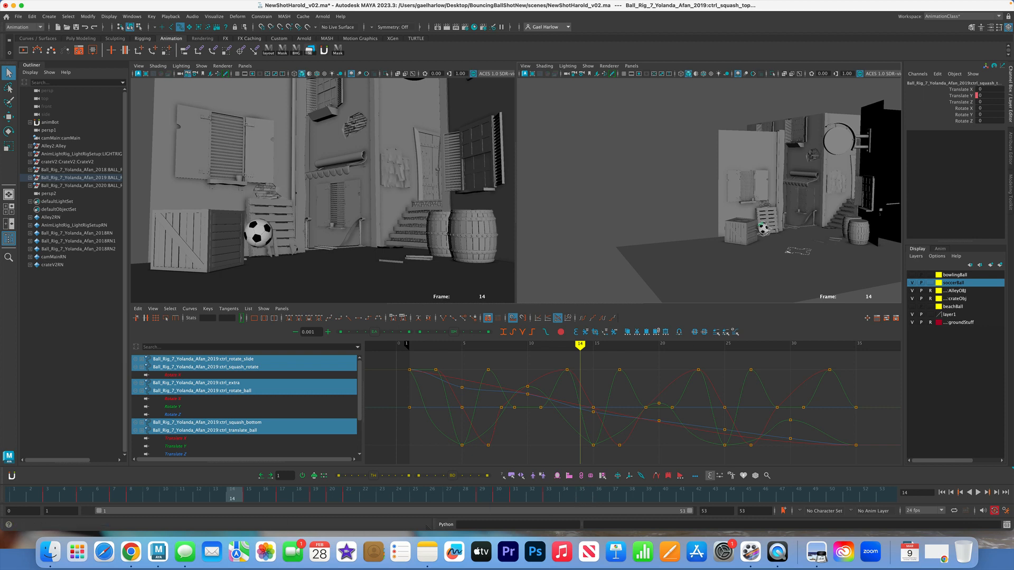
{"action": "left_click", "coordinate": [15, 498]}
{"action": "key", "text": "alt+v"}
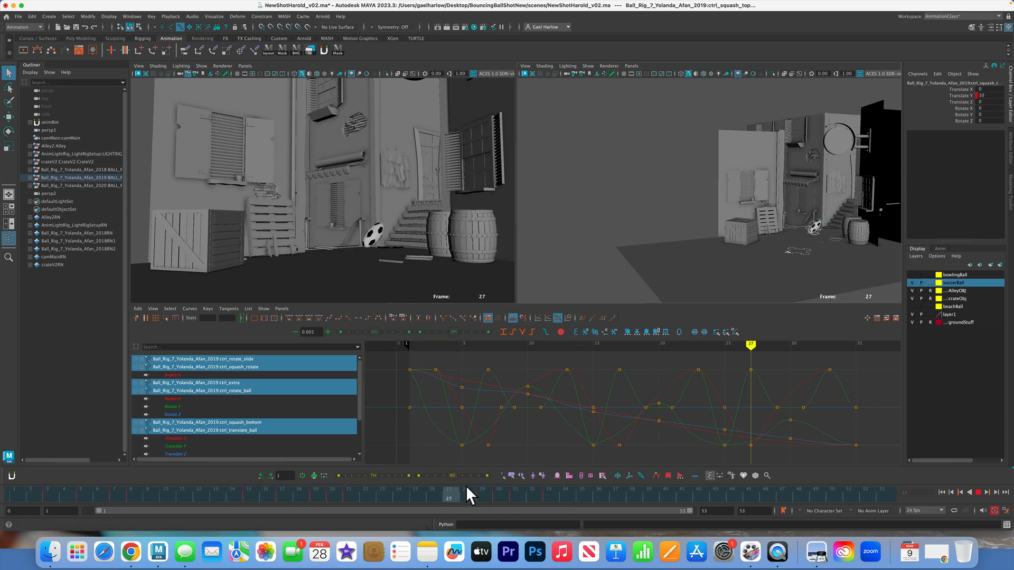
{"action": "mouse_move", "coordinate": [466, 495]}
{"action": "left_mouse_down"}
{"action": "mouse_move", "coordinate": [579, 492]}
{"action": "mouse_move", "coordinate": [9, 498]}
{"action": "left_mouse_up"}
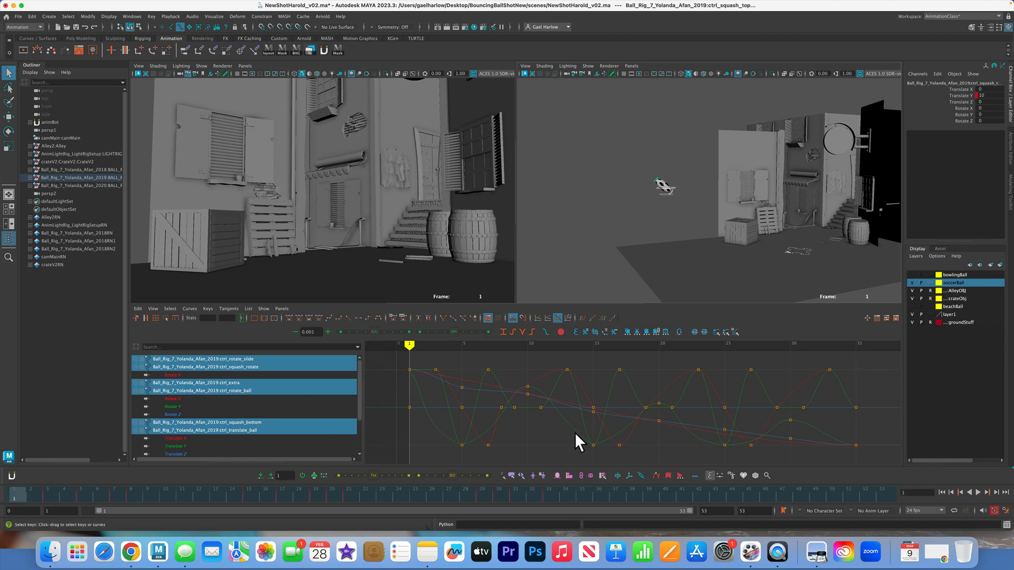
Select all the ball rig's keys in the Graph Editor and stretch them with the Region tool until the last keys reach frame 53
{"action": "scroll", "coordinate": [563, 424], "scroll_direction": "down", "scroll_amount": 5}
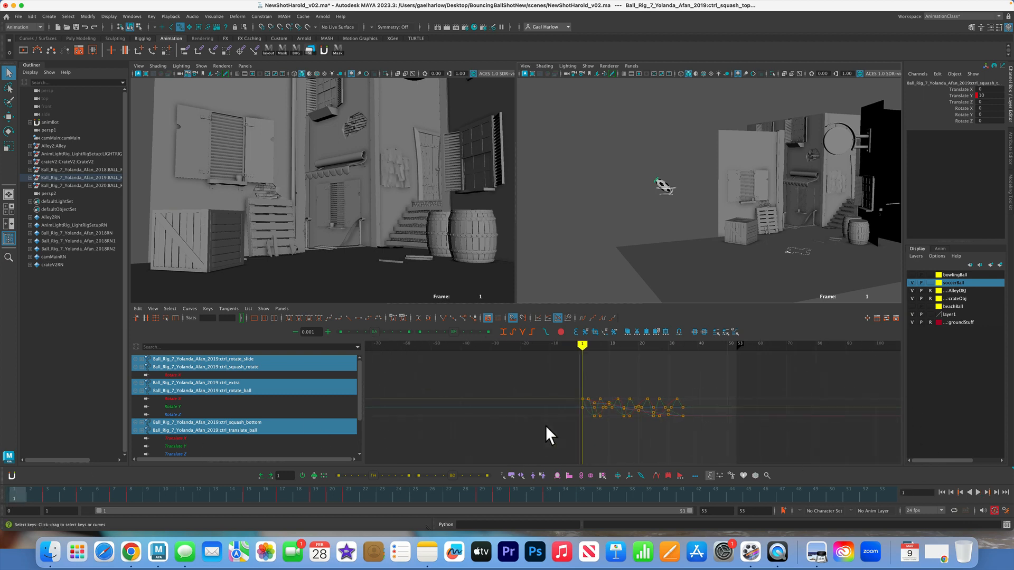
{"action": "middle_click_drag", "start_coordinate": [567, 430], "coordinate": [401, 431], "text": "alt"}
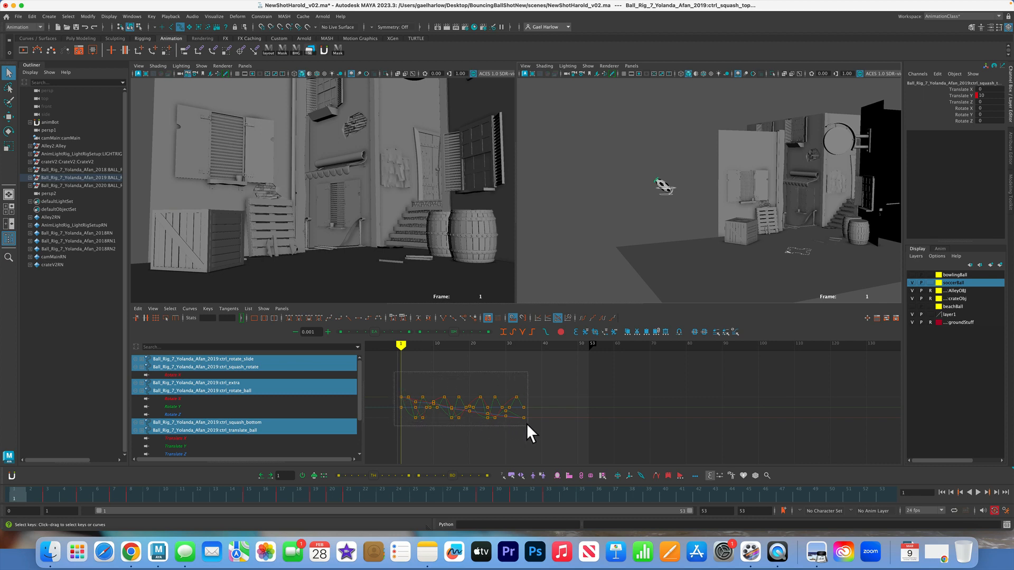
{"action": "left_click_drag", "start_coordinate": [527, 423], "coordinate": [527, 424]}
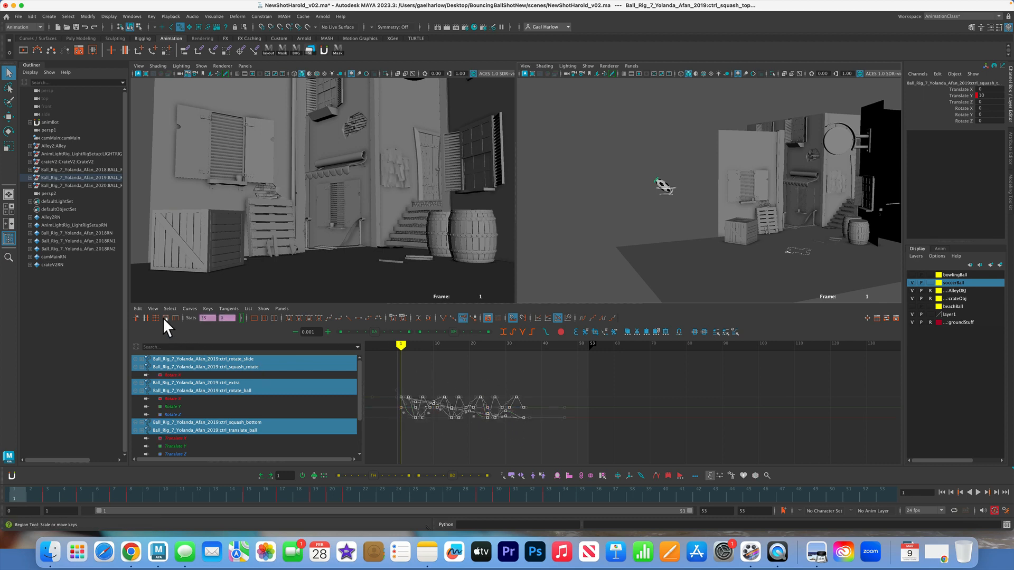
{"action": "left_click", "coordinate": [164, 318]}
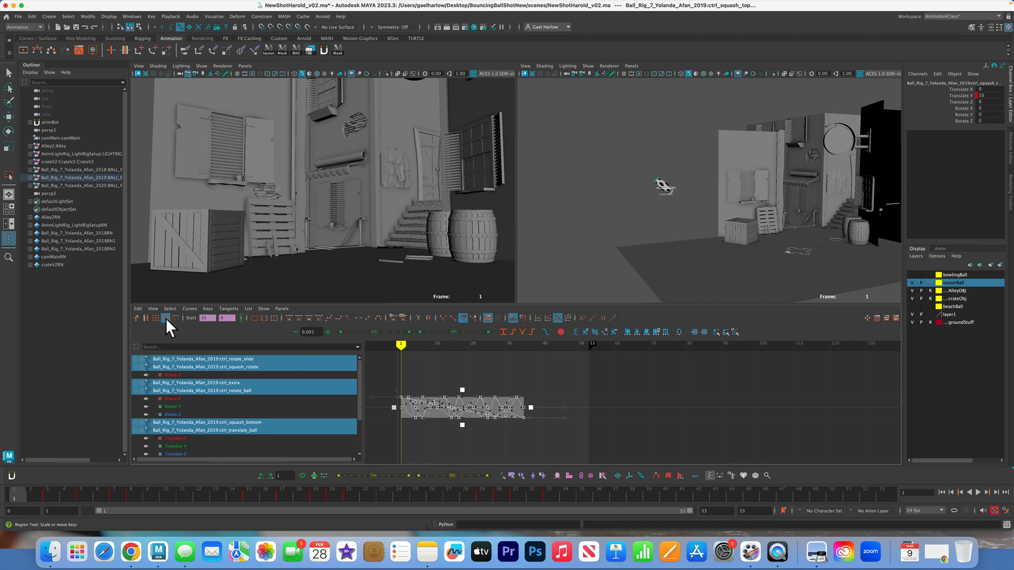
{"action": "left_click", "coordinate": [165, 318]}
{"action": "left_click_drag", "start_coordinate": [529, 407], "coordinate": [594, 406]}
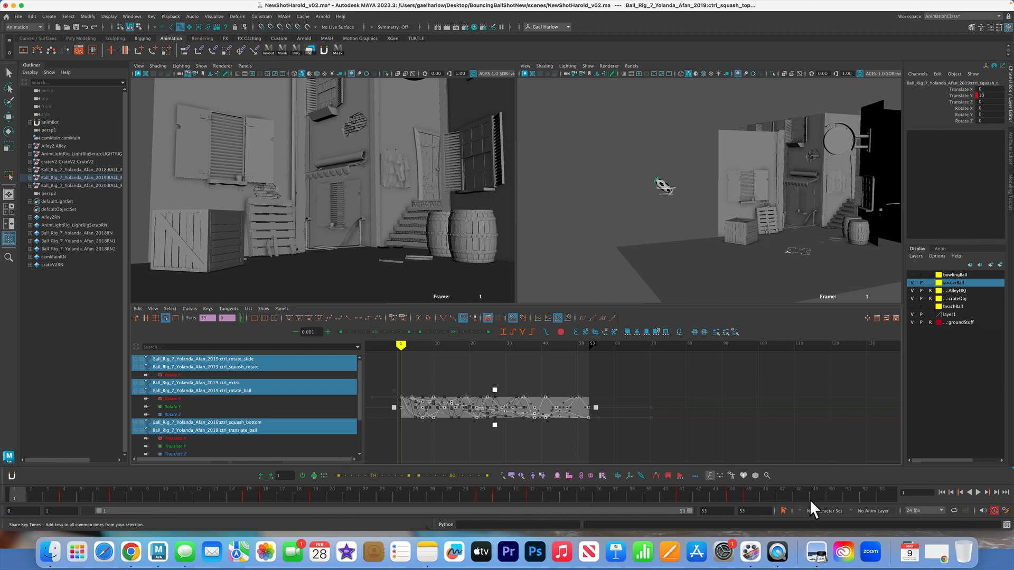
{"action": "left_click", "coordinate": [532, 439]}
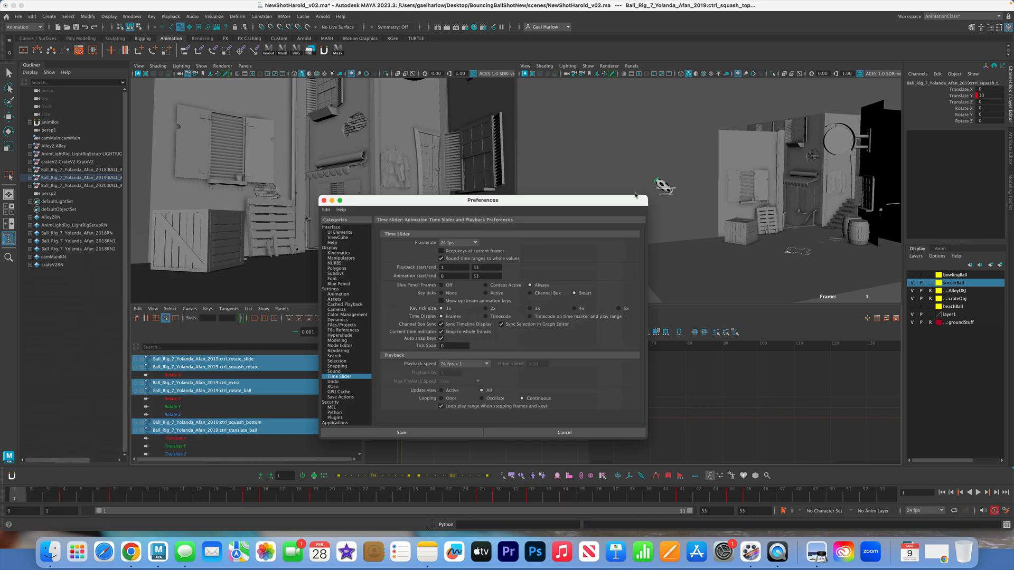
Review the time slider preferences, including whether keys snap automatically to whole frames, and save them
{"action": "left_click_drag", "start_coordinate": [636, 197], "coordinate": [501, 156]}
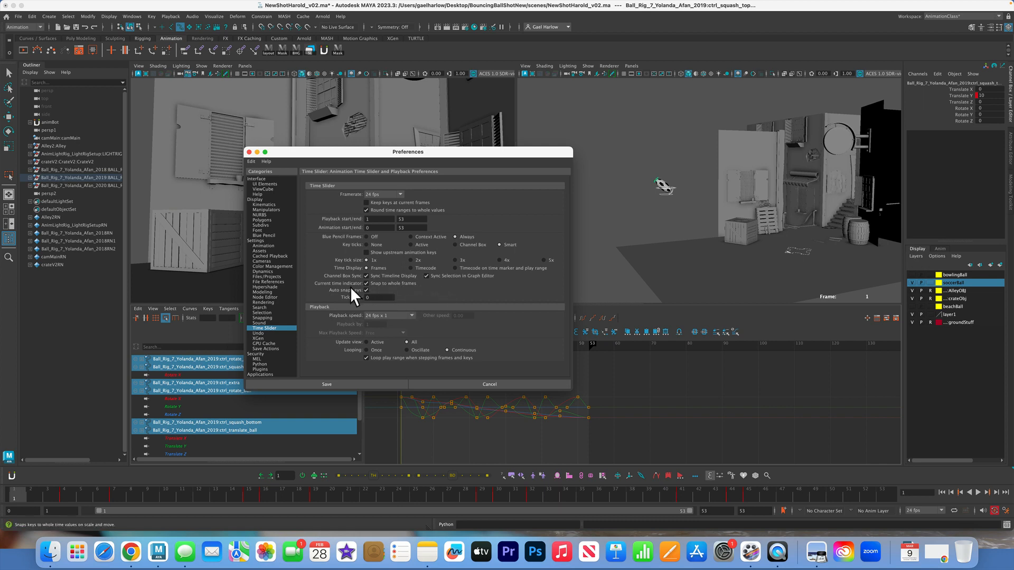
{"action": "left_click", "coordinate": [249, 153]}
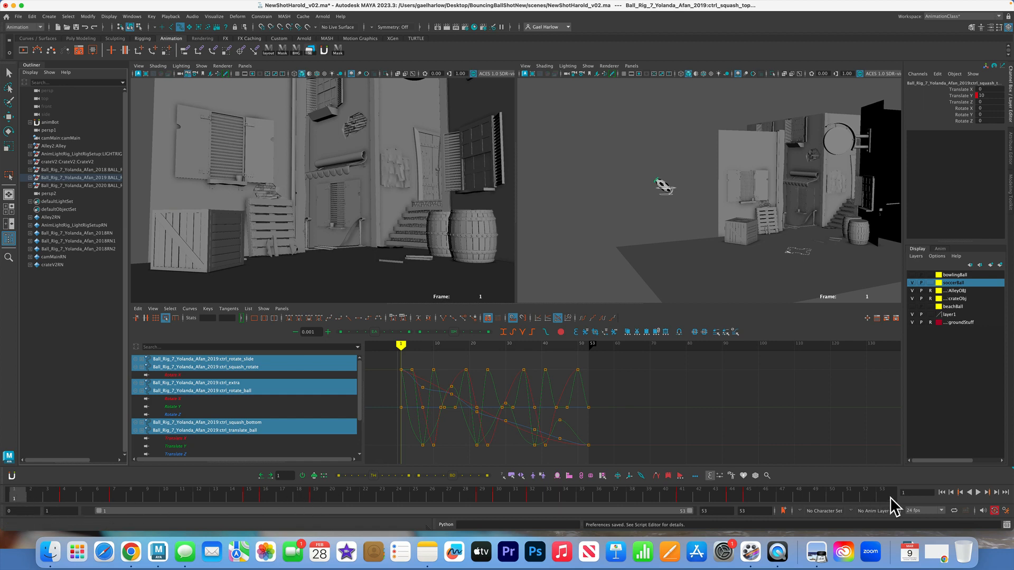
{"action": "left_click", "coordinate": [1005, 511]}
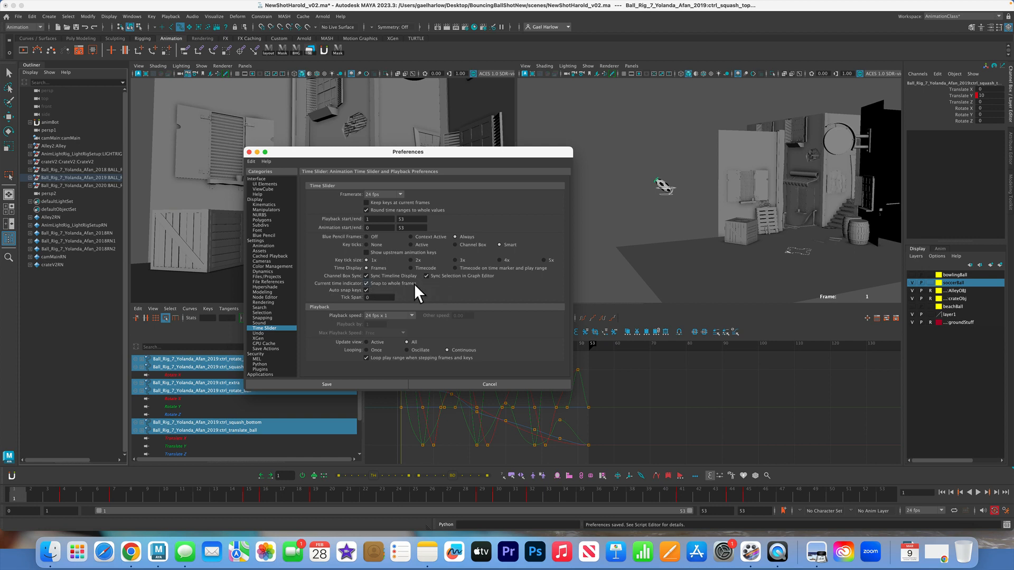
{"action": "left_click", "coordinate": [347, 382]}
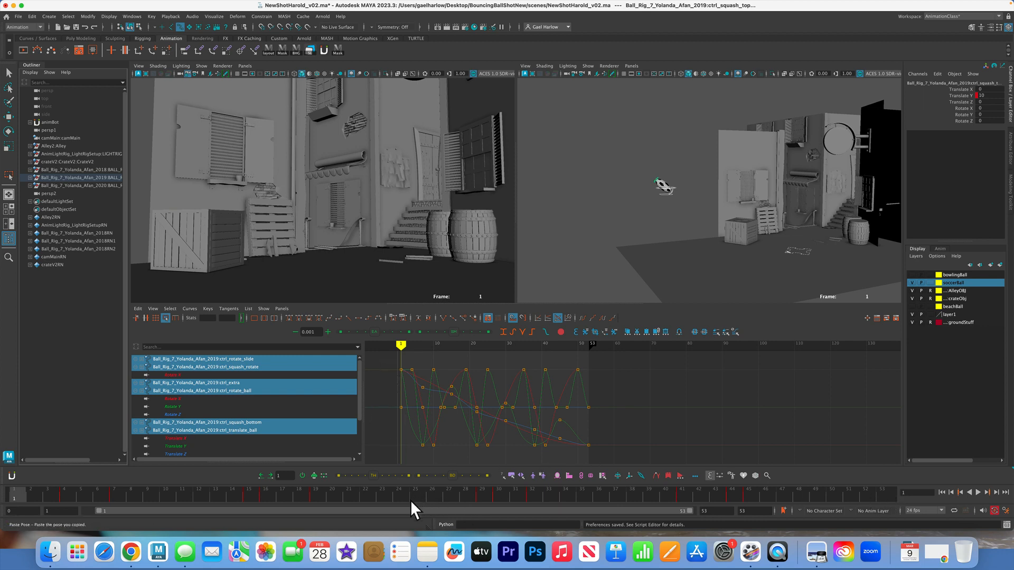
Play the retimed animation from frame 22 and check the playback speed setting in the time slider preferences
{"action": "left_click", "coordinate": [367, 500]}
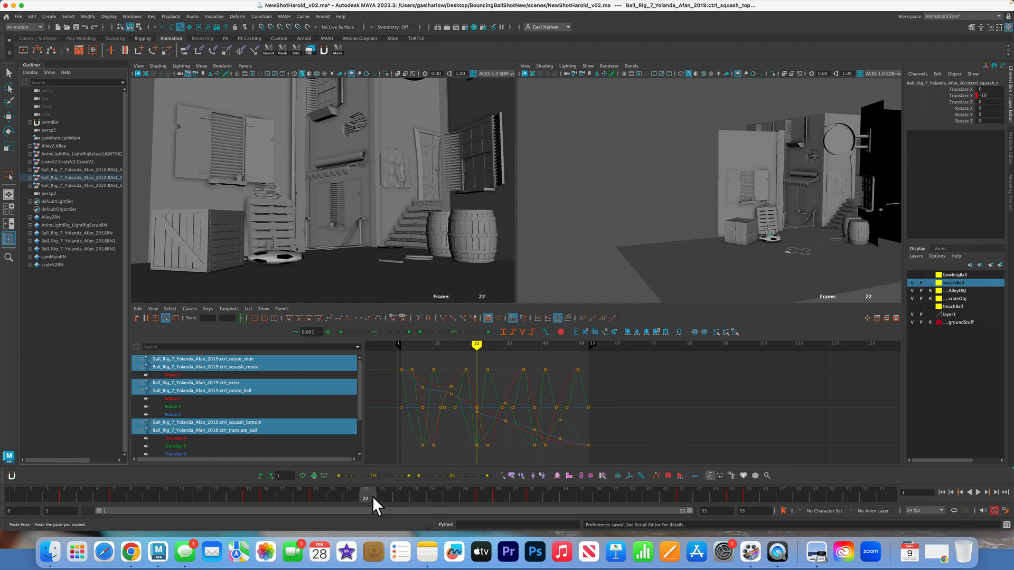
{"action": "key", "text": "alt+v"}
{"action": "key", "text": "alt+v"}
{"action": "left_click", "coordinate": [1006, 511]}
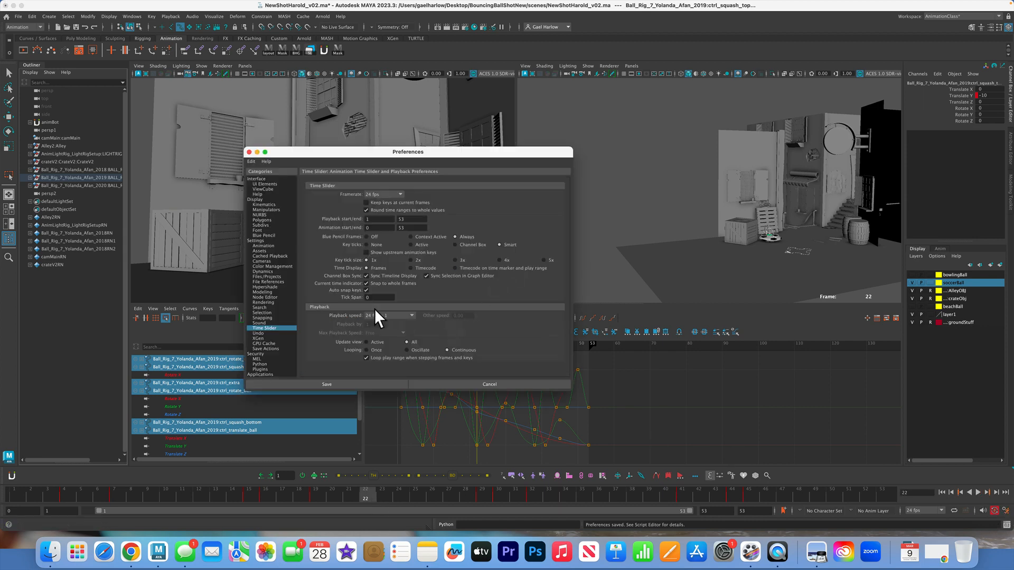
{"action": "left_click", "coordinate": [331, 385]}
{"action": "left_click", "coordinate": [450, 390]}
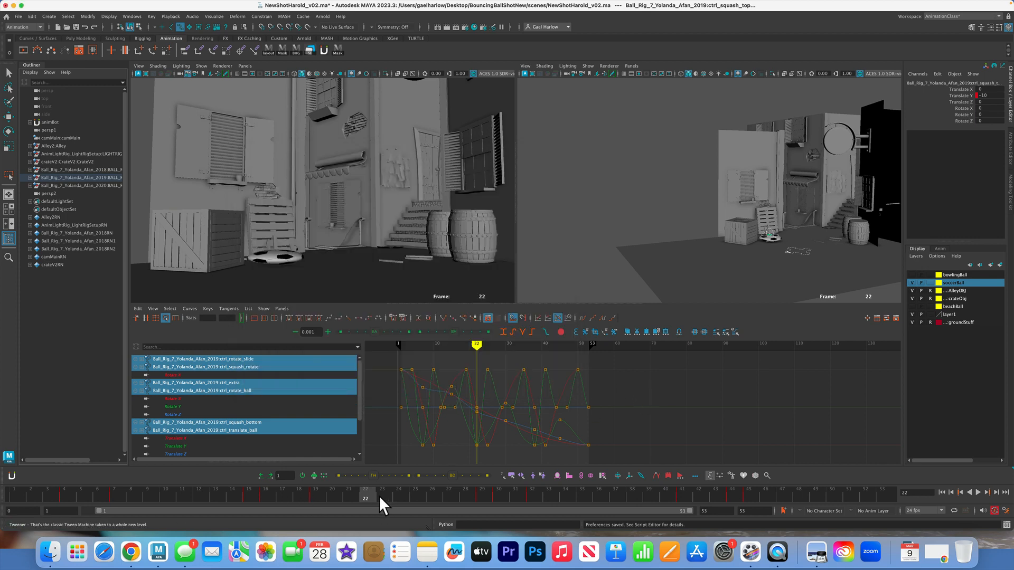
Return to frame 1, deselect the ball's controls and make a playblast of the shot camera view
{"action": "left_click_drag", "start_coordinate": [380, 496], "coordinate": [10, 450]}
{"action": "left_click", "coordinate": [257, 101]}
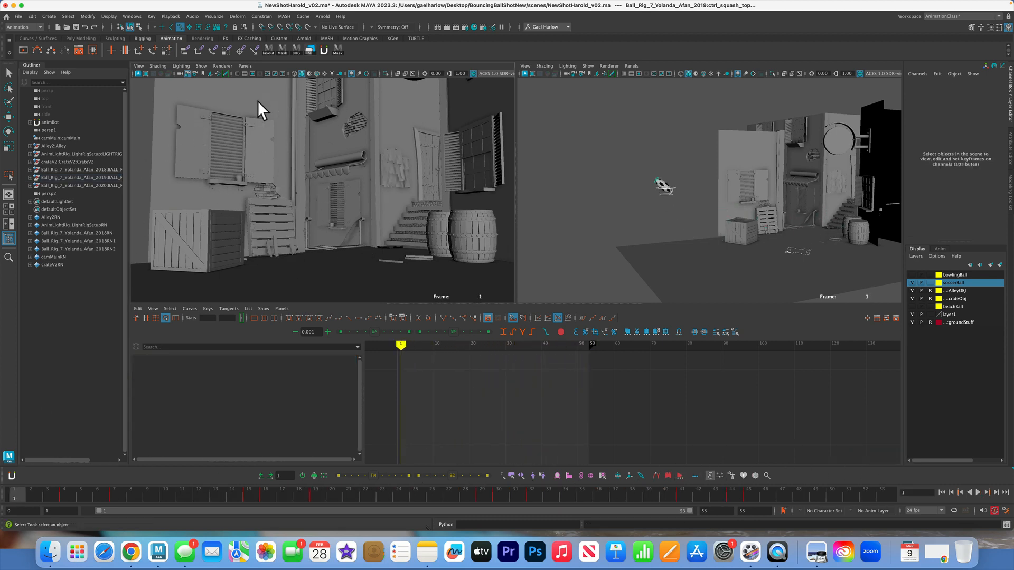
{"action": "left_click", "coordinate": [131, 16]}
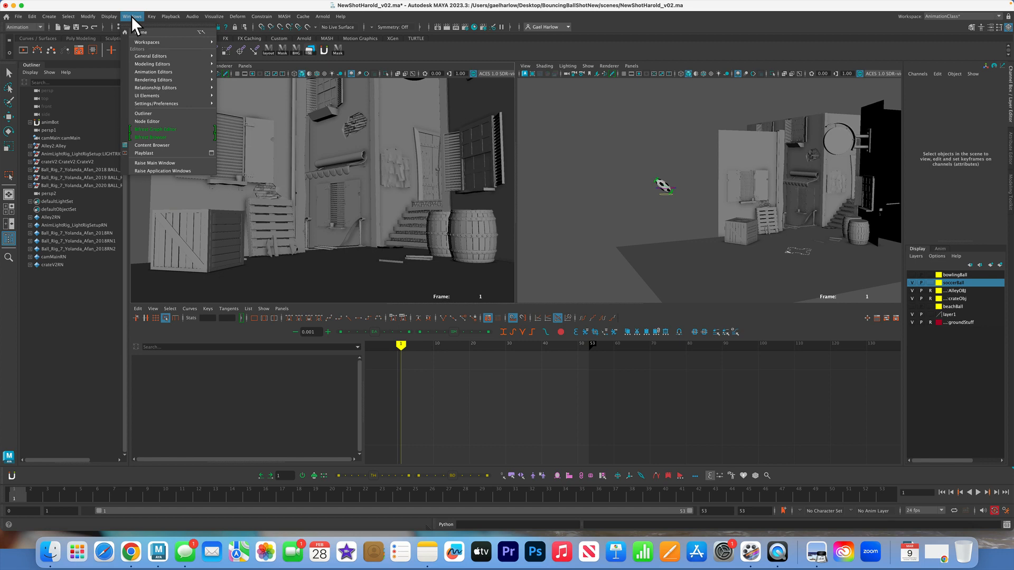
{"action": "left_click", "coordinate": [148, 153]}
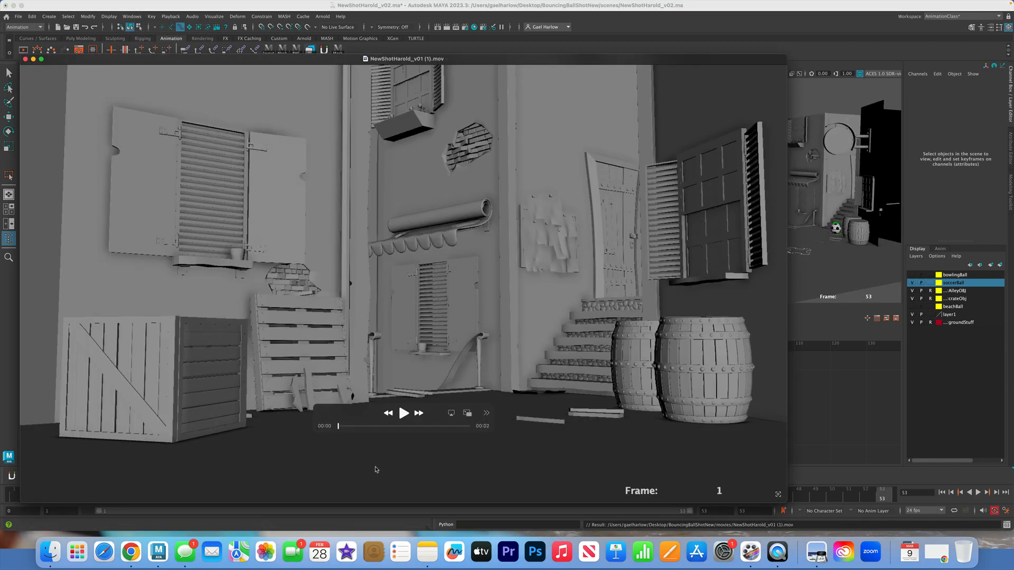
Watch the playblast movie to judge the timing of the ball's bounces, and close it
{"action": "left_click", "coordinate": [404, 414]}
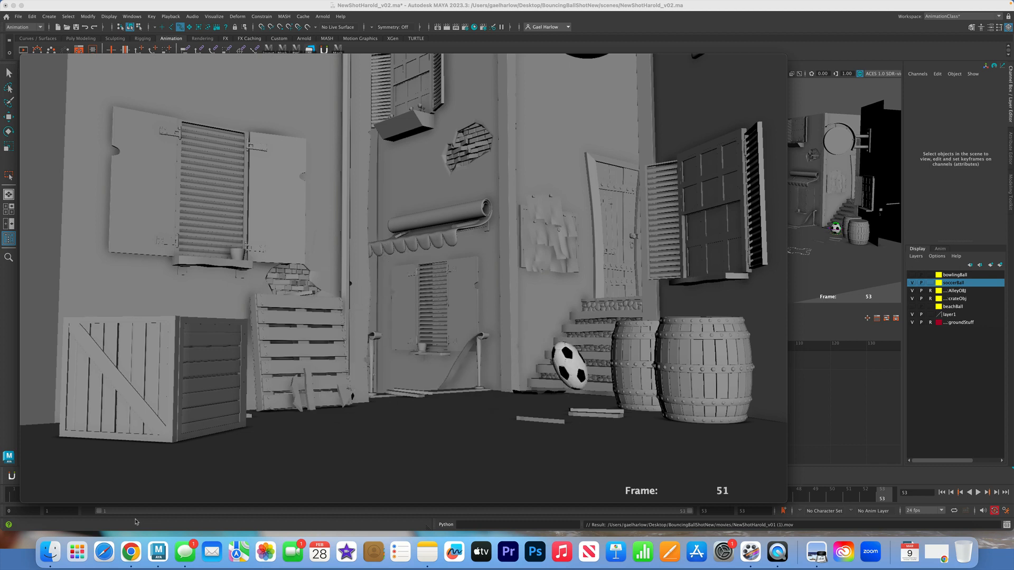
{"action": "mouse_move", "coordinate": [364, 464]}
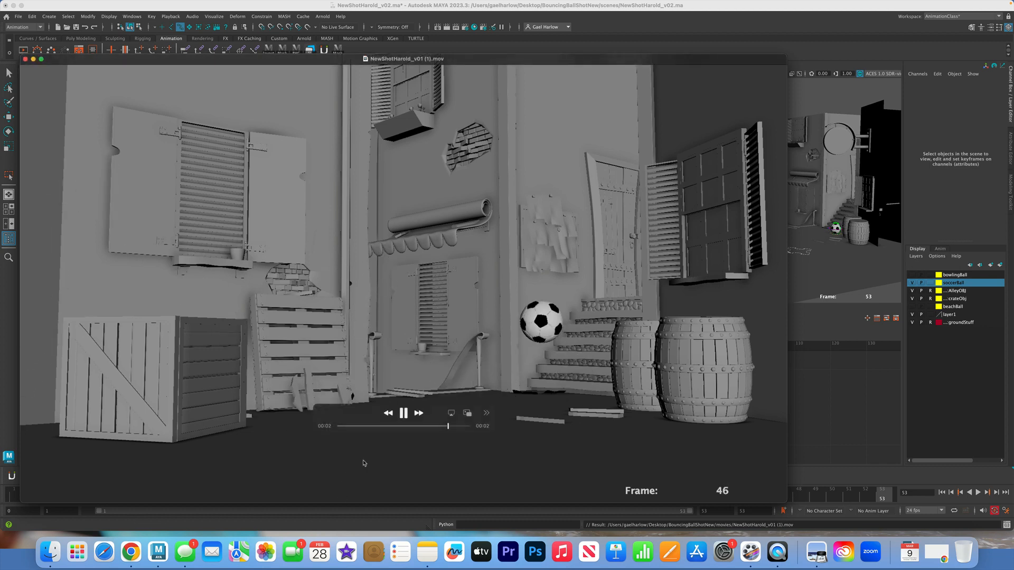
{"action": "key", "text": "space"}
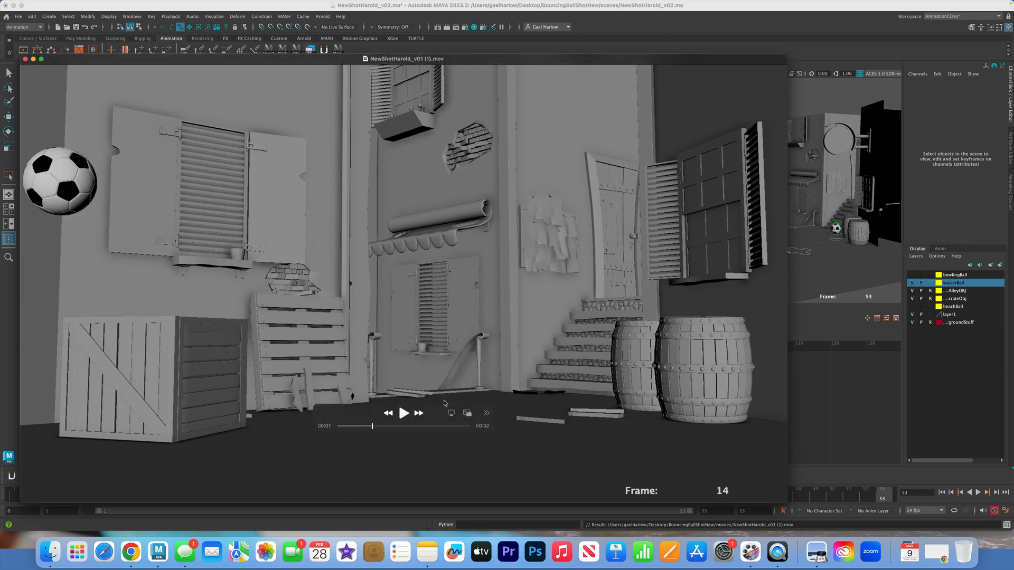
{"action": "left_click", "coordinate": [26, 59]}
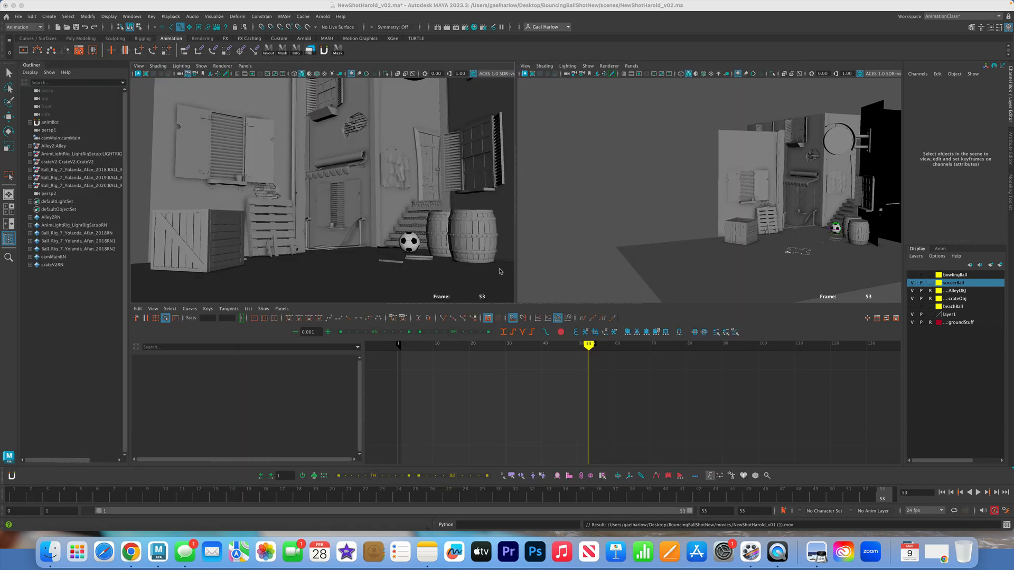
Get a close front view of the ball at frame 53 and inspect its top and bottom squash controls together
{"action": "left_click", "coordinate": [836, 224]}
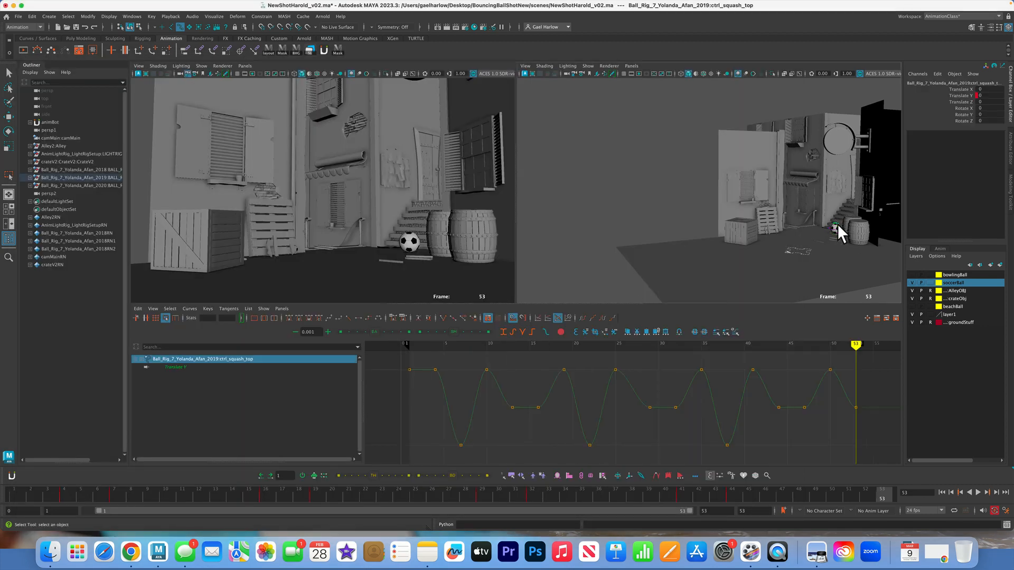
{"action": "key", "text": "f"}
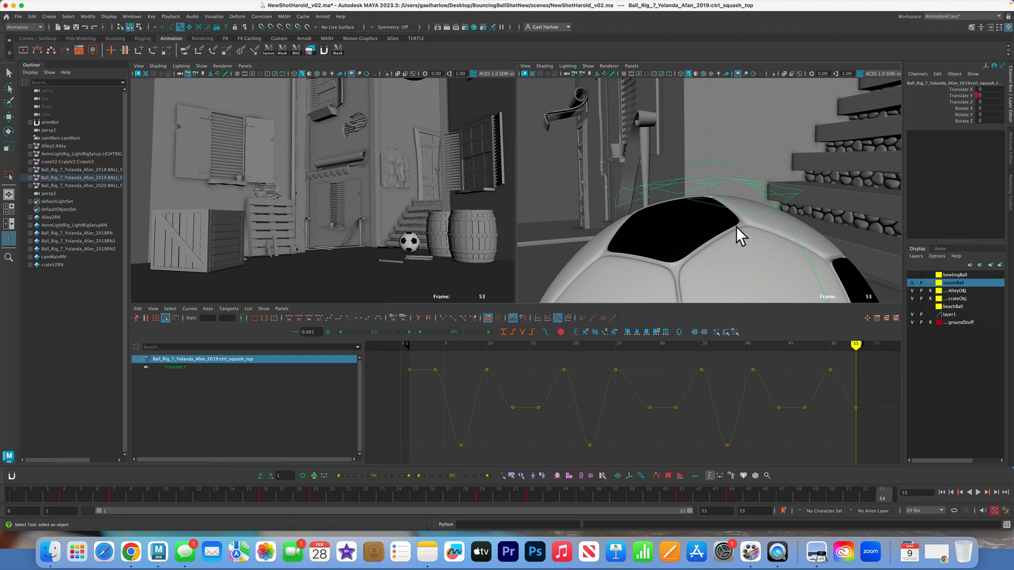
{"action": "right_click_drag", "start_coordinate": [737, 226], "coordinate": [646, 240], "text": "alt"}
{"action": "left_click_drag", "start_coordinate": [645, 239], "coordinate": [724, 204], "text": "alt"}
{"action": "left_click", "coordinate": [798, 259]}
{"action": "right_click_drag", "start_coordinate": [702, 249], "coordinate": [743, 154], "text": "alt"}
{"action": "left_click", "coordinate": [741, 122]}
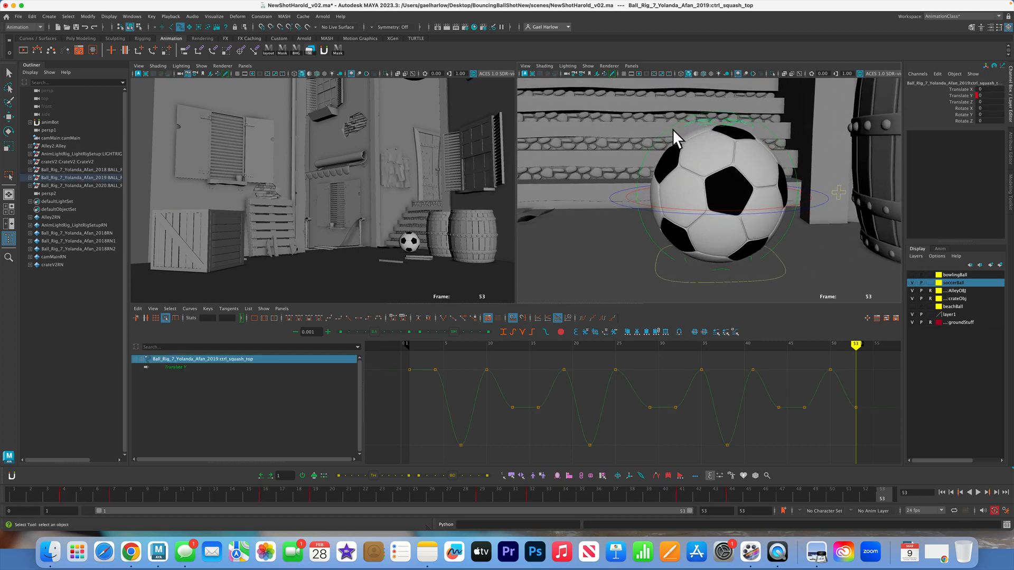
{"action": "left_click", "coordinate": [750, 258], "text": "shift"}
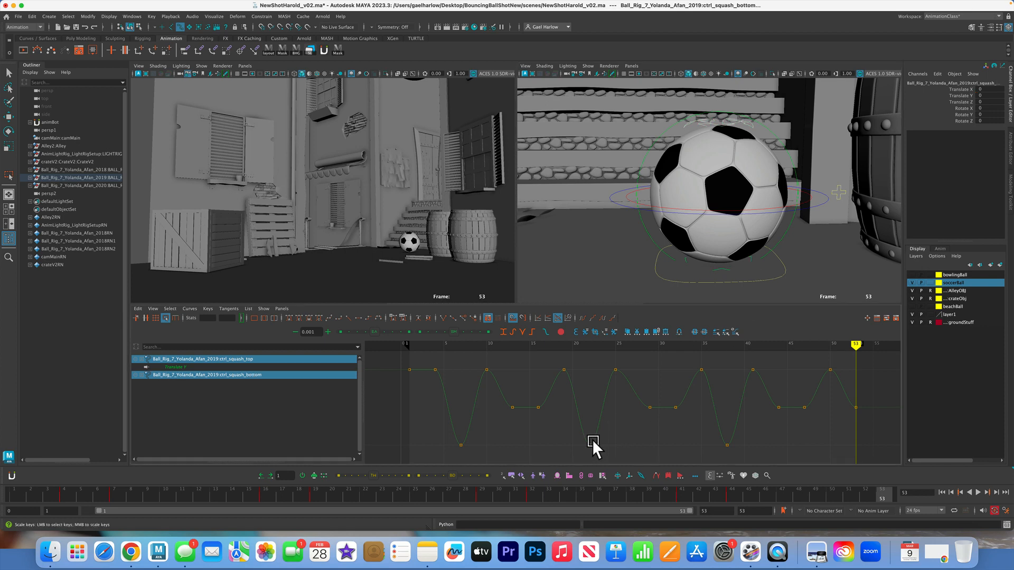
{"action": "left_click", "coordinate": [642, 239]}
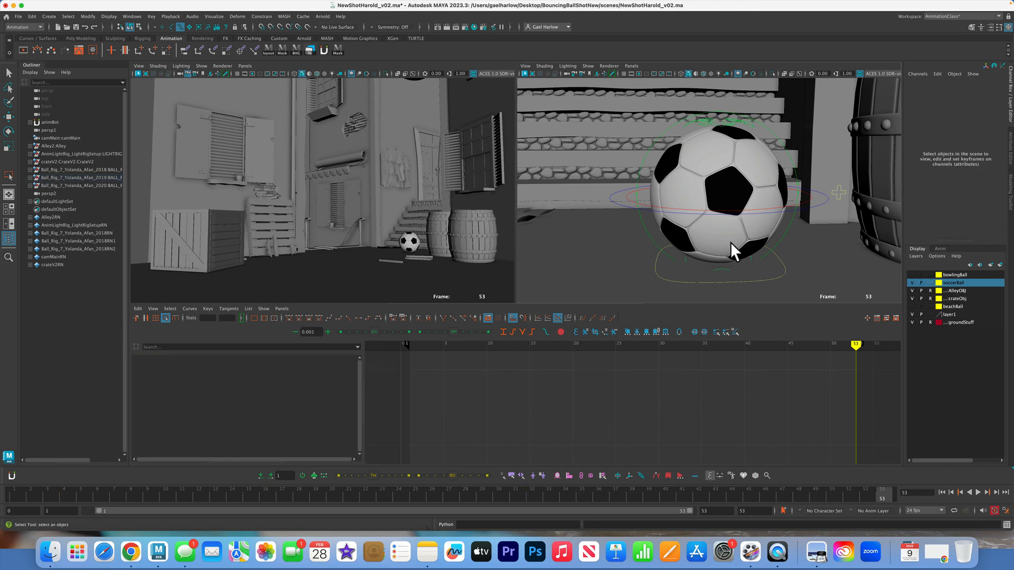
Inspect the channels and curves of the ball's top squash, bottom squash and squash rotate controls one at a time
{"action": "left_click", "coordinate": [735, 121]}
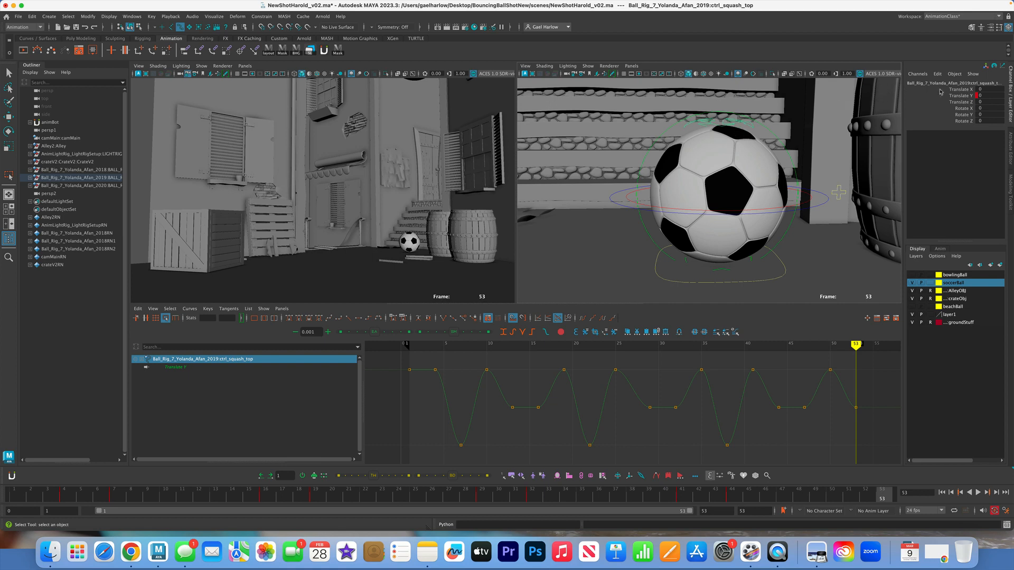
{"action": "left_click", "coordinate": [822, 211]}
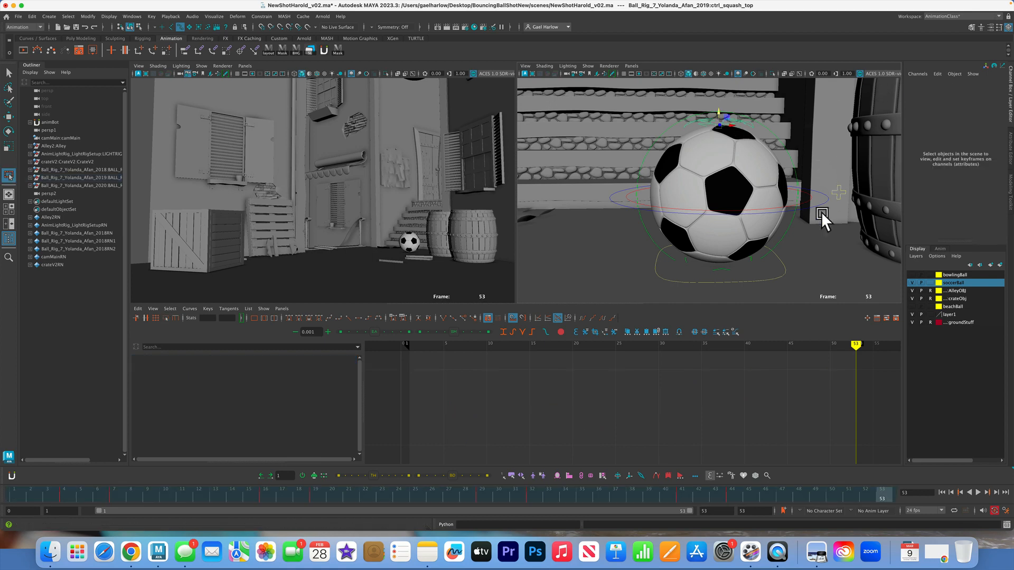
{"action": "left_click", "coordinate": [751, 258]}
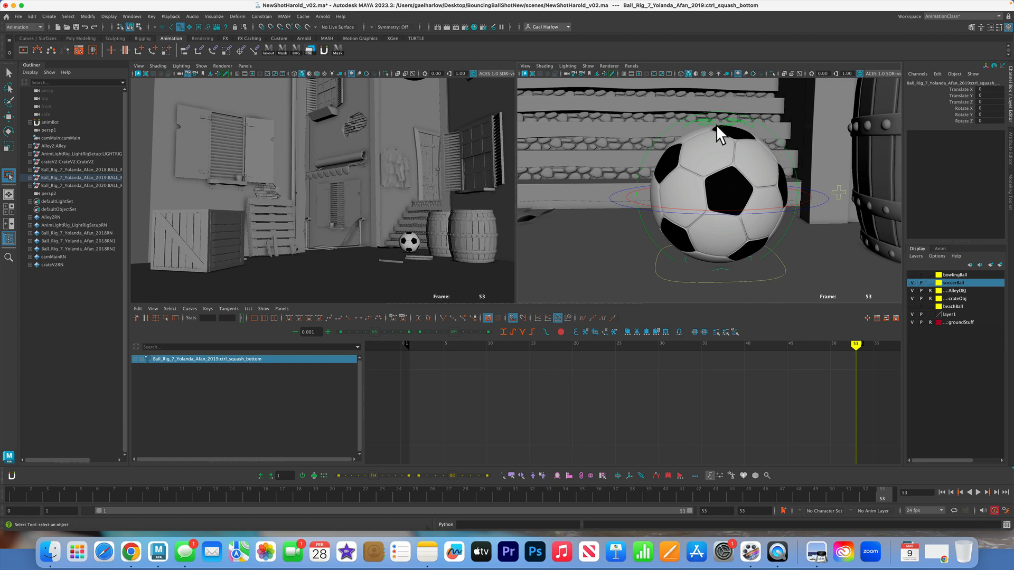
{"action": "left_click", "coordinate": [697, 119]}
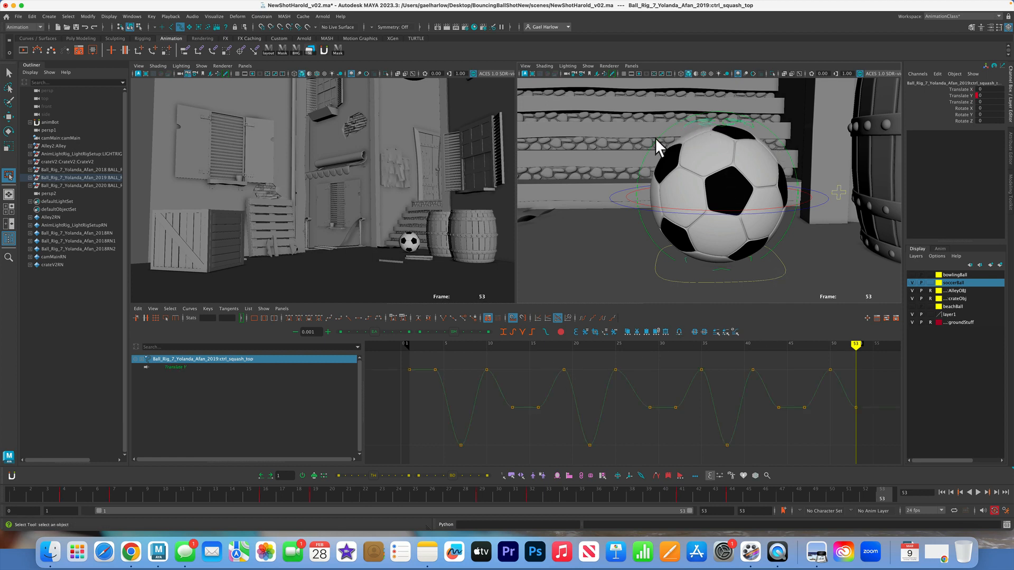
{"action": "left_click", "coordinate": [651, 152]}
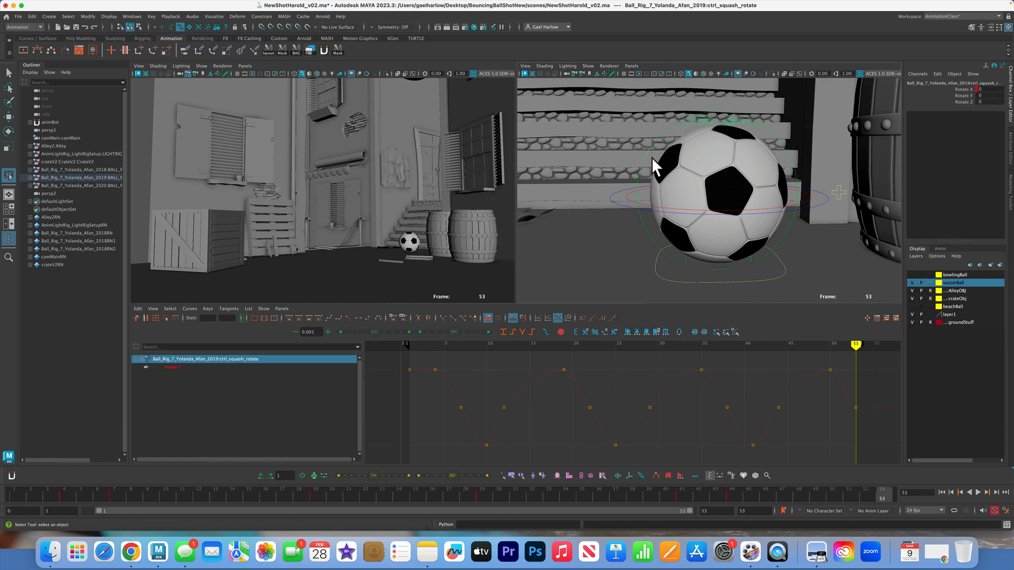
{"action": "key", "text": "r"}
{"action": "left_click", "coordinate": [819, 132]}
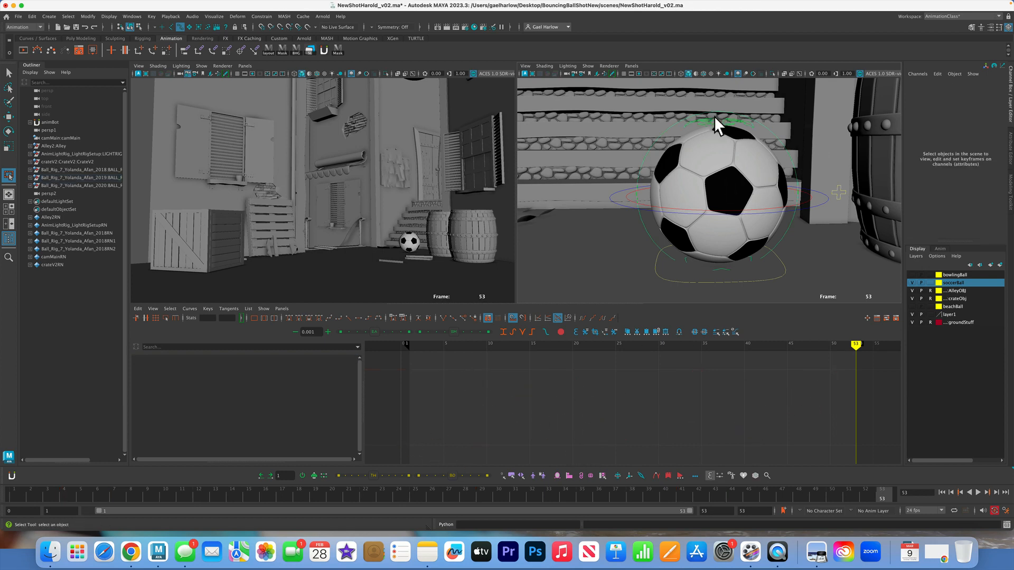
{"action": "left_click", "coordinate": [730, 119]}
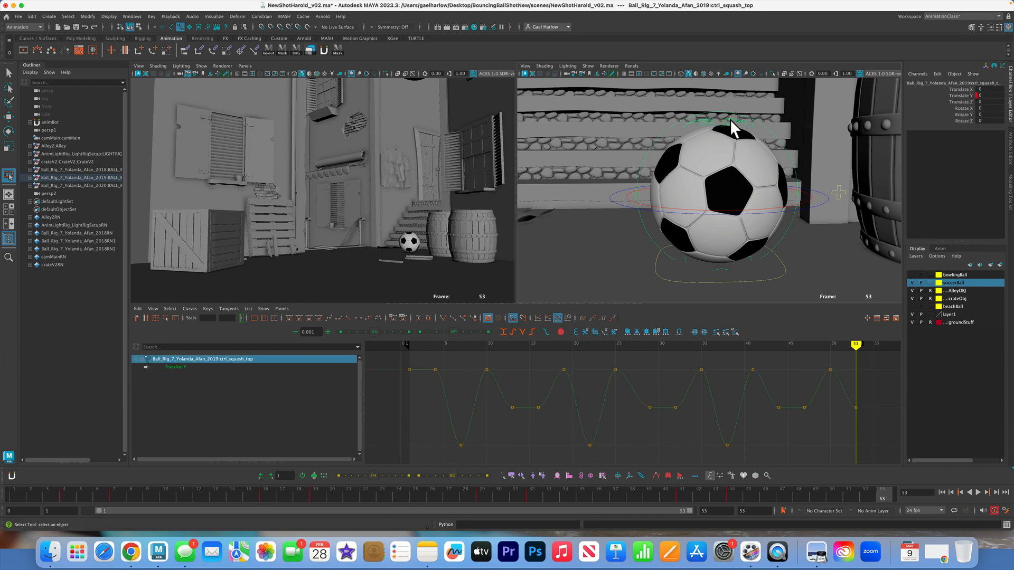
Go to frame 1 and inspect the ball's stretched shape up close in the perspective view
{"action": "left_click", "coordinate": [14, 496]}
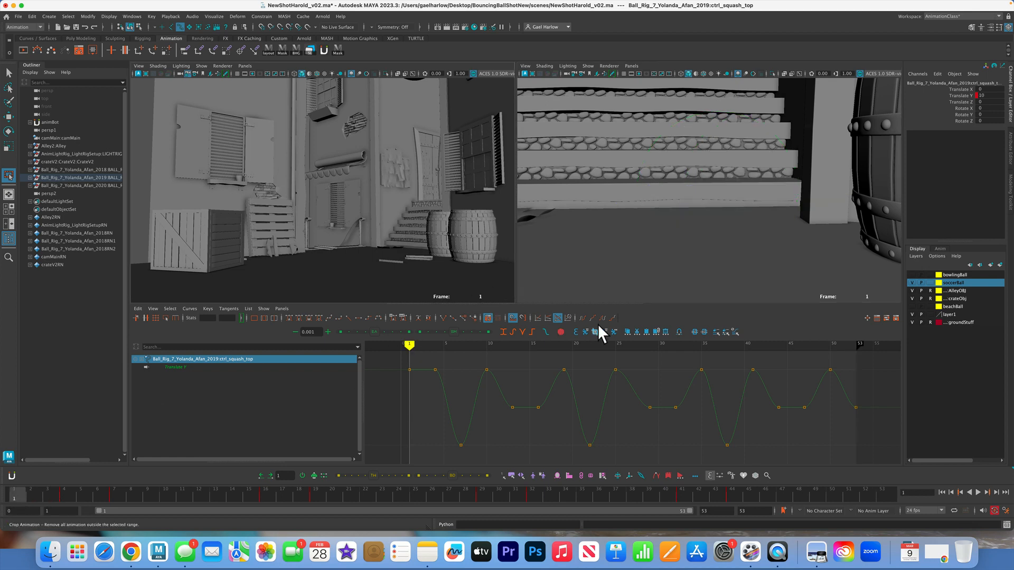
{"action": "key", "text": "f"}
{"action": "scroll", "coordinate": [699, 226], "scroll_direction": "down", "scroll_amount": 3}
{"action": "scroll", "coordinate": [700, 228], "scroll_direction": "down", "scroll_amount": 3}
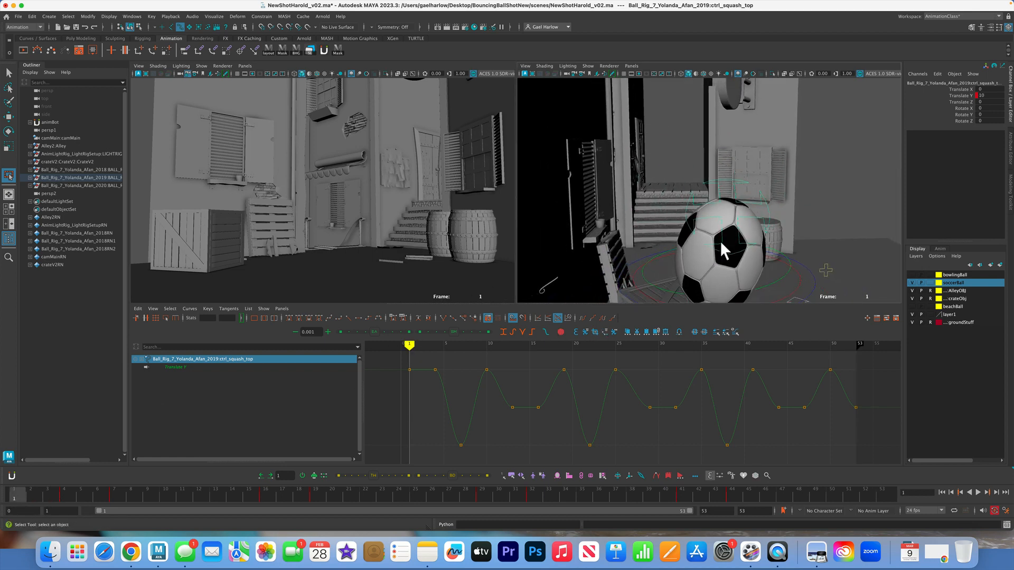
{"action": "left_click_drag", "start_coordinate": [720, 241], "coordinate": [772, 245], "text": "alt"}
{"action": "middle_click_drag", "start_coordinate": [772, 245], "coordinate": [636, 141], "text": "alt"}
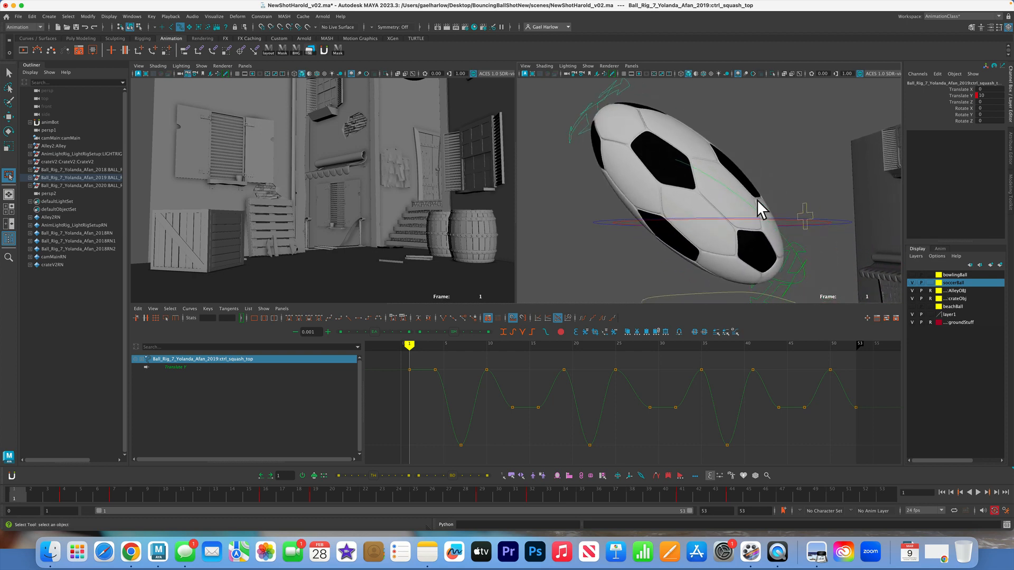
Create a motion trail for the soccer ball's translate control and show motion trails in the perspective view
{"action": "scroll", "coordinate": [728, 223], "scroll_direction": "down", "scroll_amount": 10}
{"action": "middle_click_drag", "start_coordinate": [733, 227], "coordinate": [626, 170], "text": "alt"}
{"action": "left_click", "coordinate": [629, 195]}
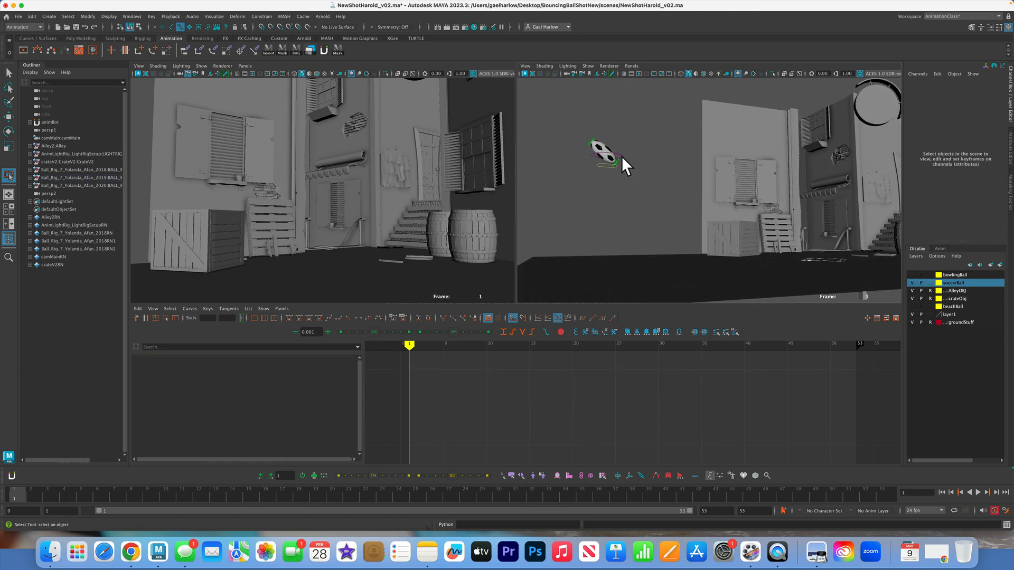
{"action": "left_click", "coordinate": [623, 156]}
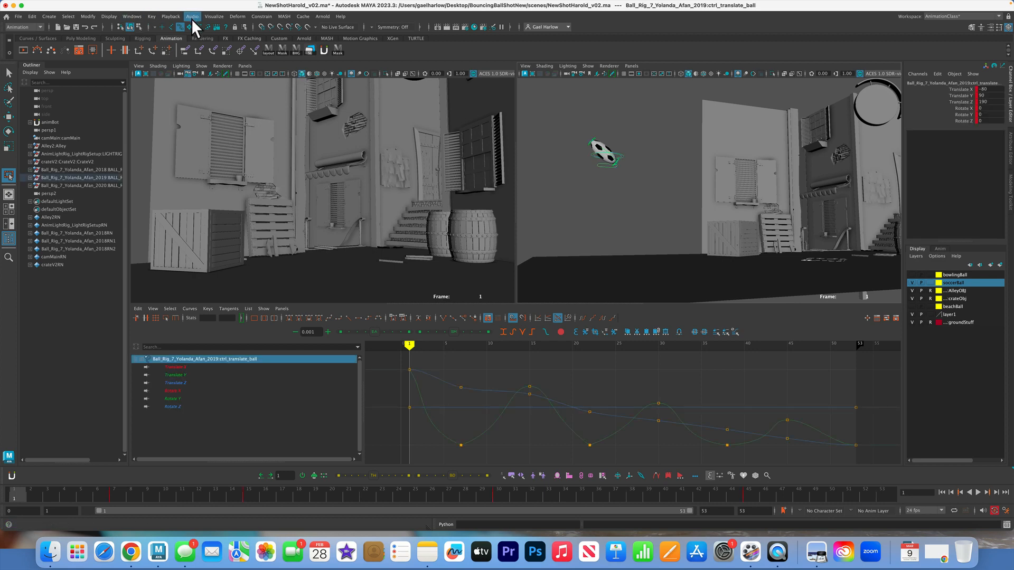
{"action": "left_click", "coordinate": [212, 17]}
{"action": "left_click", "coordinate": [272, 38]}
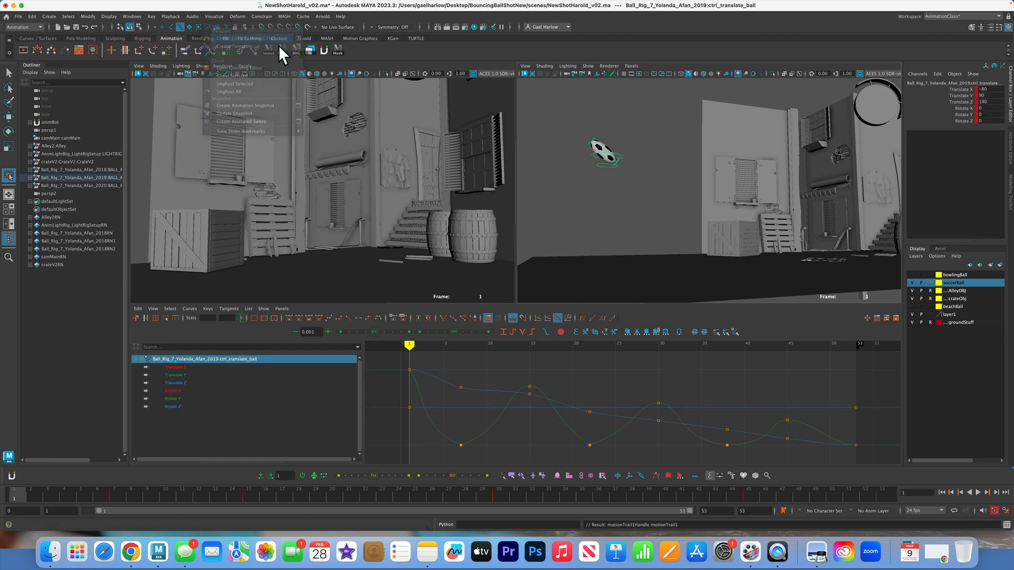
{"action": "left_click", "coordinate": [588, 66]}
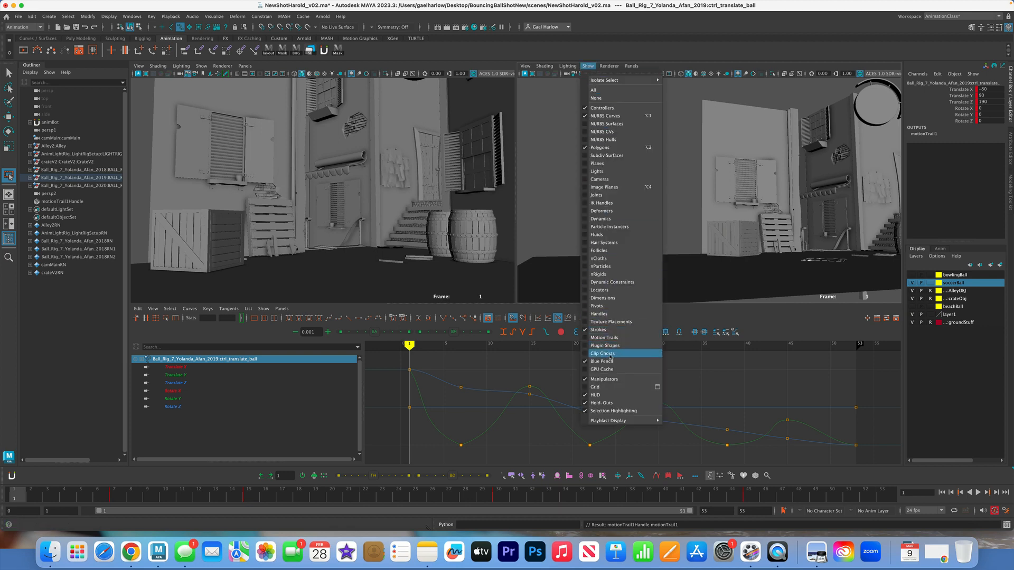
{"action": "left_click", "coordinate": [605, 338]}
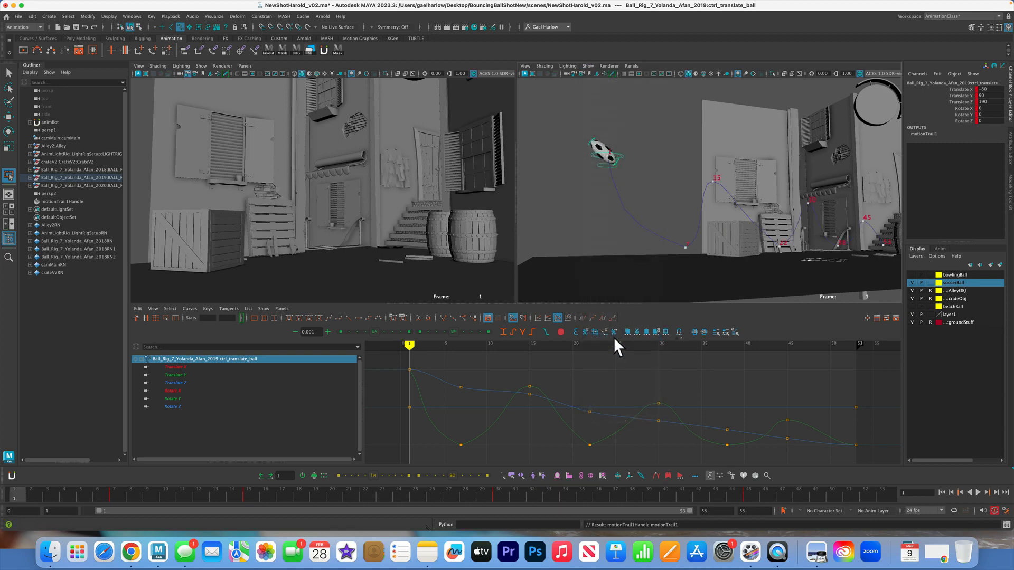
Turn on the display of motion trails in the shot camera view and hide plugin shapes there
{"action": "left_click", "coordinate": [202, 66]}
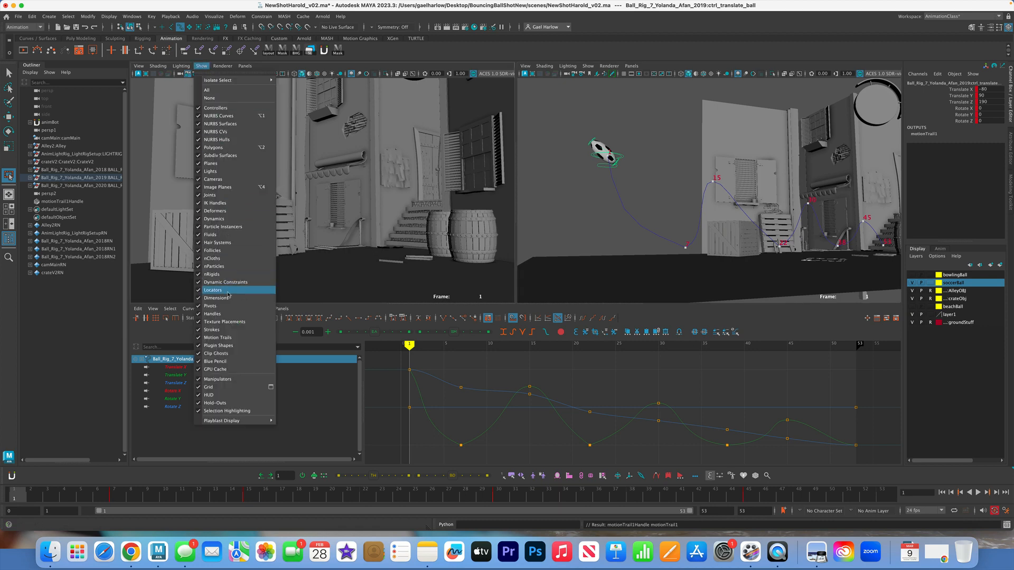
{"action": "left_click", "coordinate": [218, 338]}
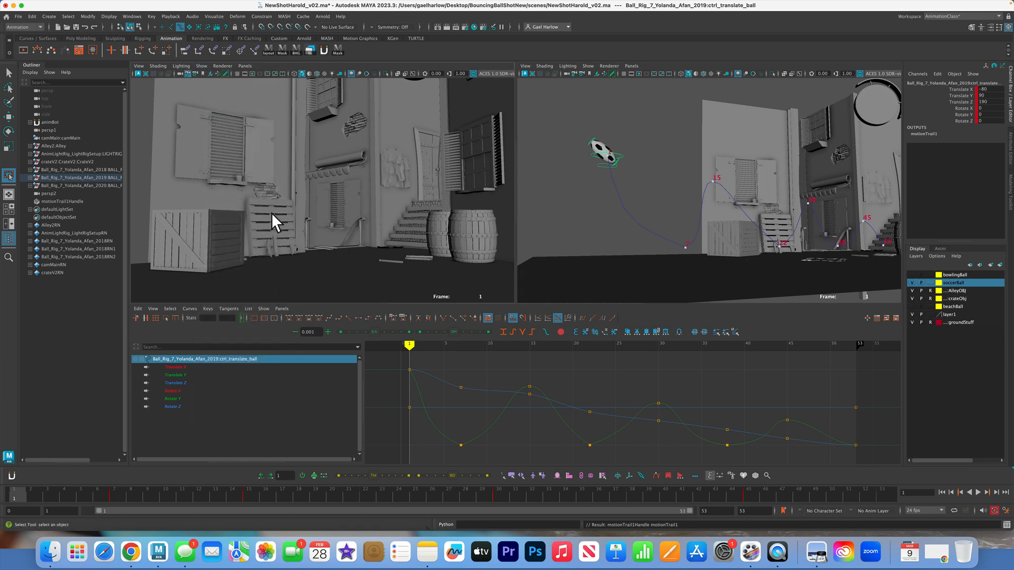
{"action": "left_click", "coordinate": [202, 66]}
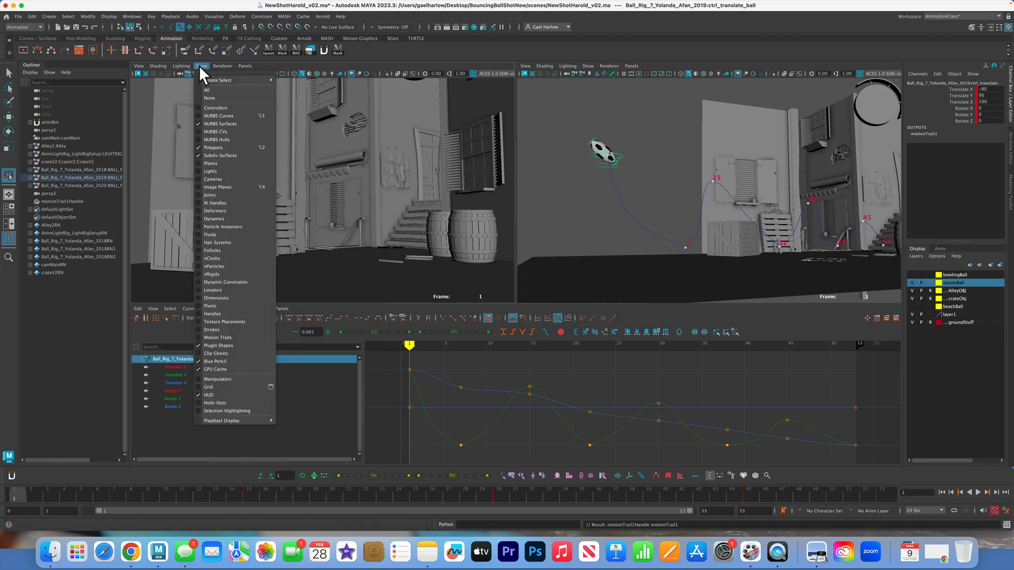
{"action": "left_click", "coordinate": [206, 346]}
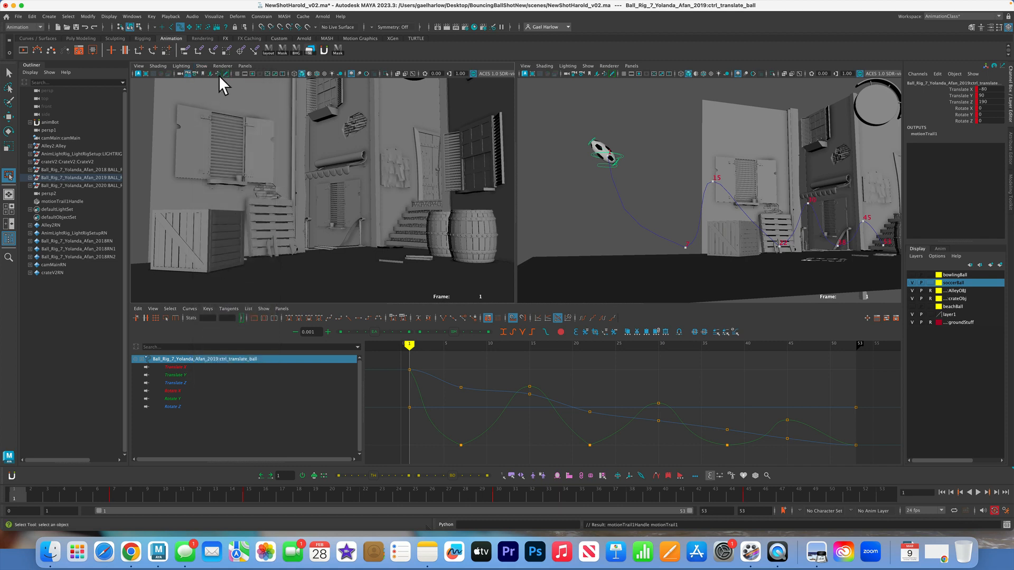
{"action": "left_click", "coordinate": [201, 66]}
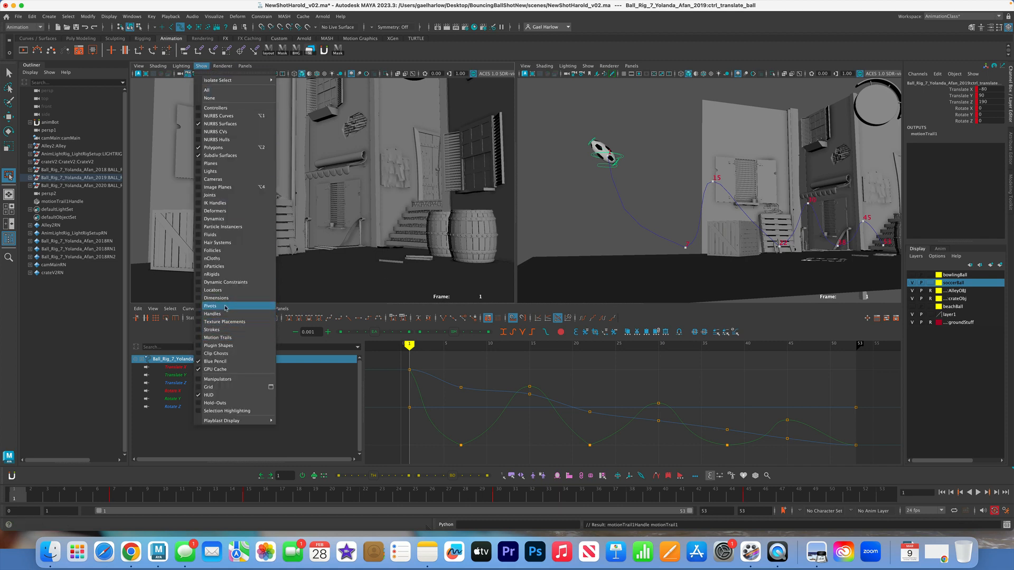
{"action": "left_click", "coordinate": [219, 338]}
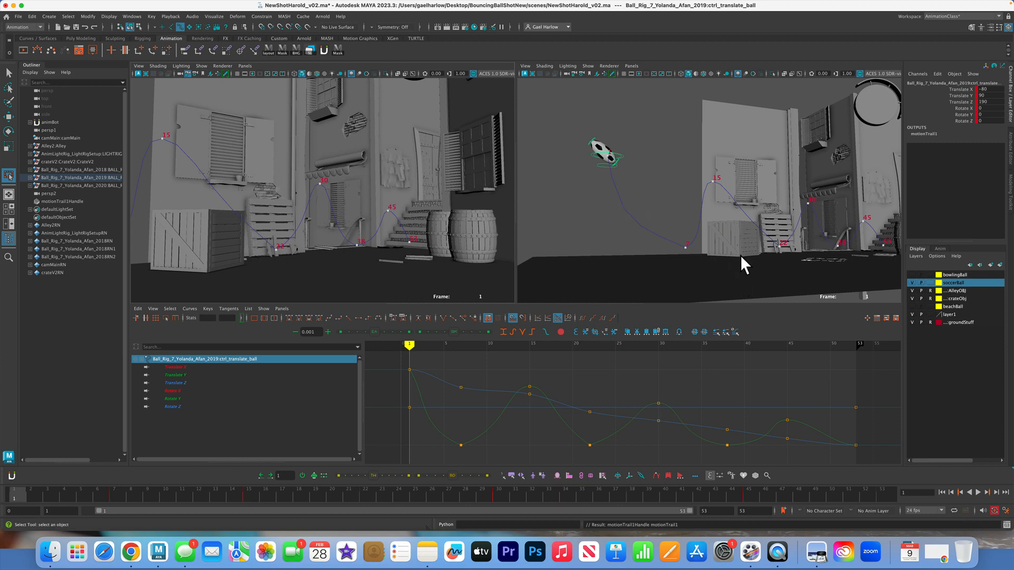
Examine the ball's motion trail from above together with its Translate X, Y and Z curves one at a time
{"action": "left_click_drag", "start_coordinate": [741, 255], "coordinate": [677, 268], "text": "alt"}
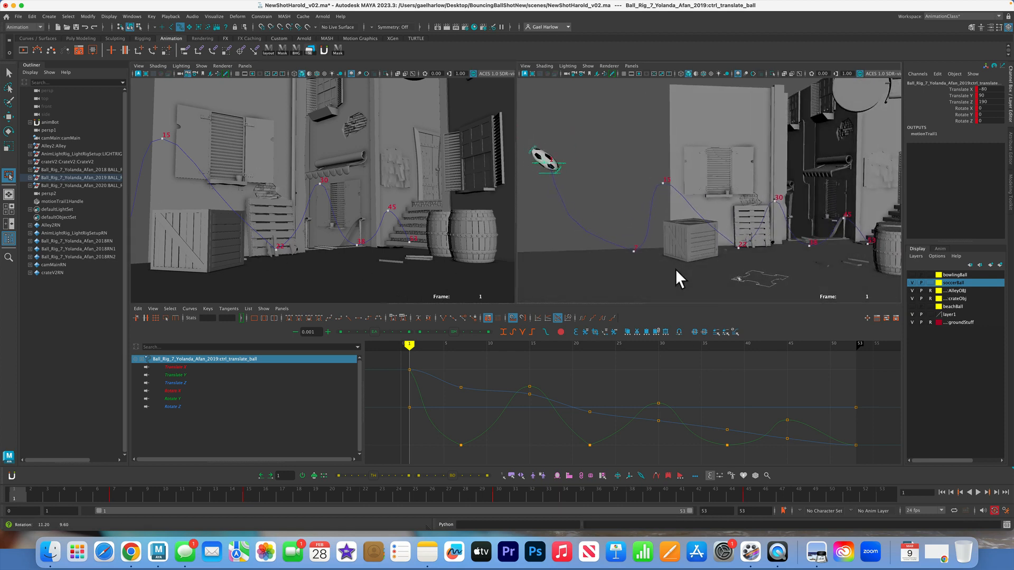
{"action": "left_click", "coordinate": [949, 90]}
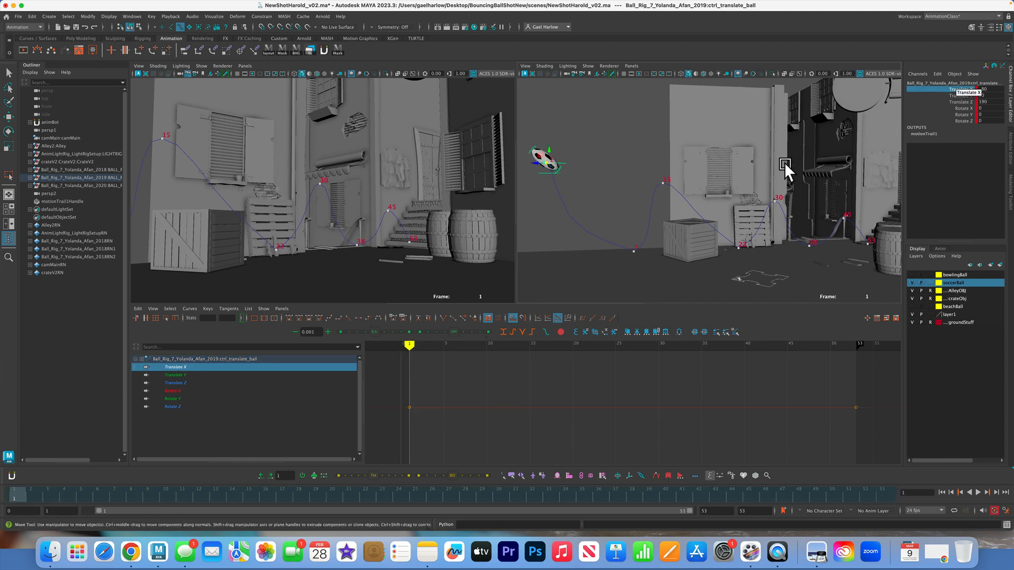
{"action": "left_click_drag", "start_coordinate": [784, 162], "coordinate": [750, 191], "text": "alt"}
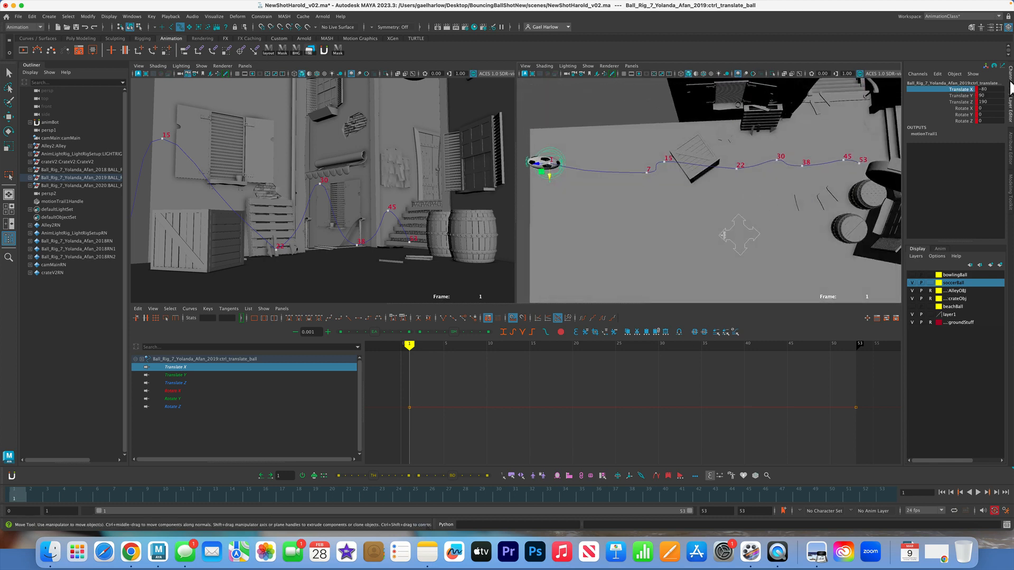
{"action": "left_click", "coordinate": [956, 95]}
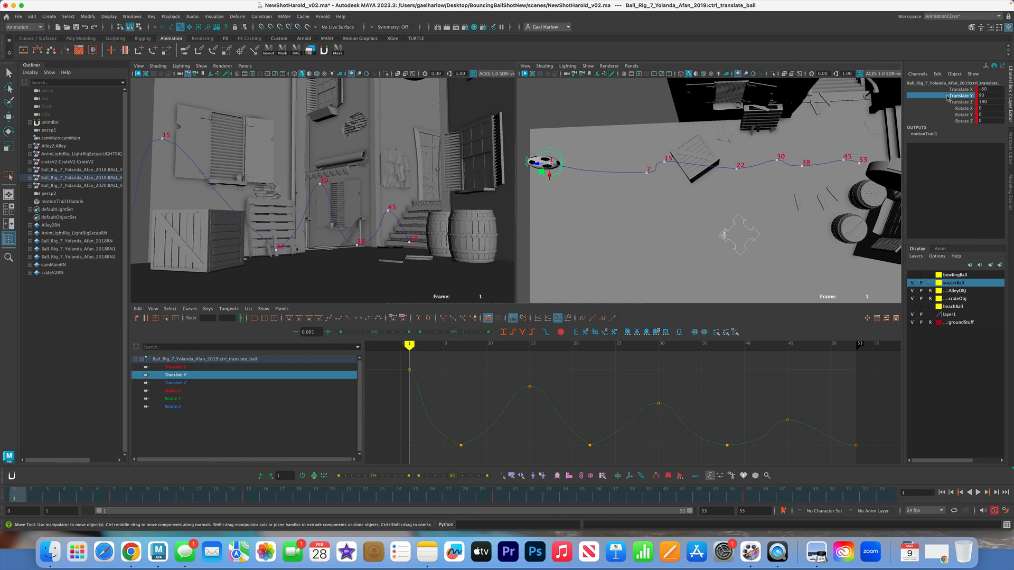
{"action": "left_click", "coordinate": [959, 102]}
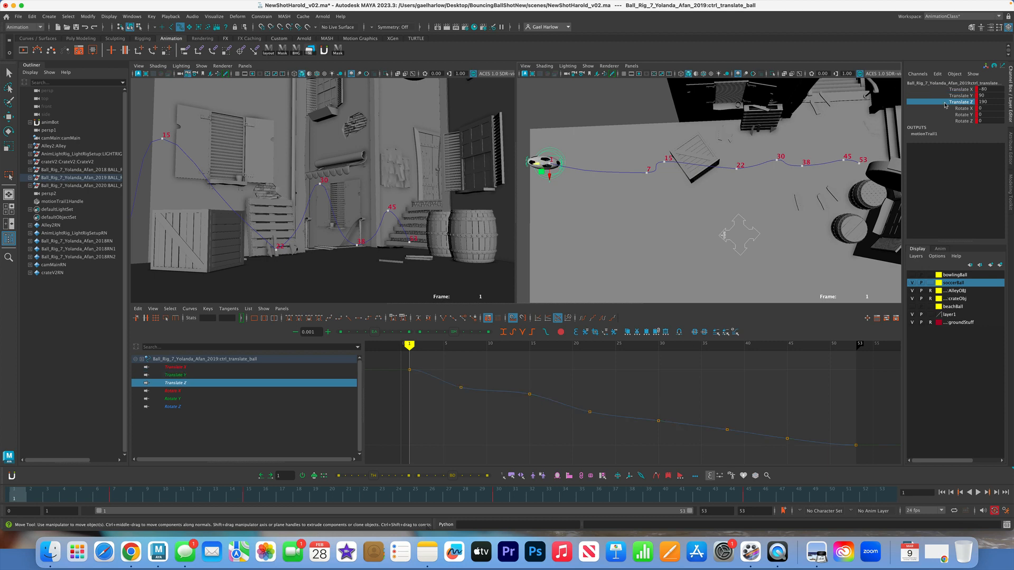
Delete all Translate Z keys of the ball between frames 1 and 53, keeping only the first and last
{"action": "left_click_drag", "start_coordinate": [730, 210], "coordinate": [730, 184], "text": "alt"}
{"action": "right_click_drag", "start_coordinate": [749, 235], "coordinate": [667, 244], "text": "alt"}
{"action": "middle_click_drag", "start_coordinate": [666, 244], "coordinate": [660, 246], "text": "alt"}
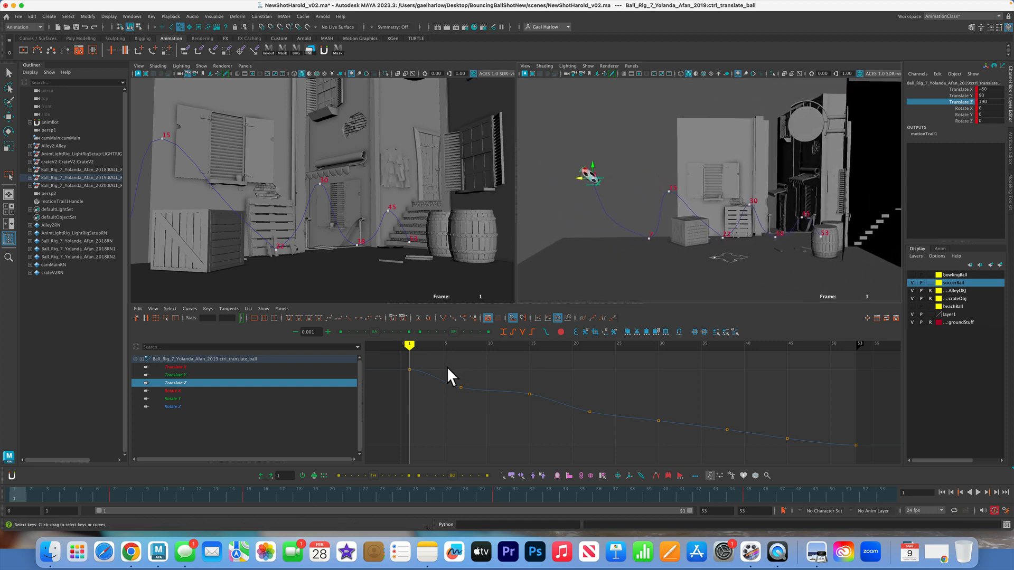
{"action": "left_click_drag", "start_coordinate": [545, 395], "coordinate": [814, 458]}
{"action": "key", "text": "Delete"}
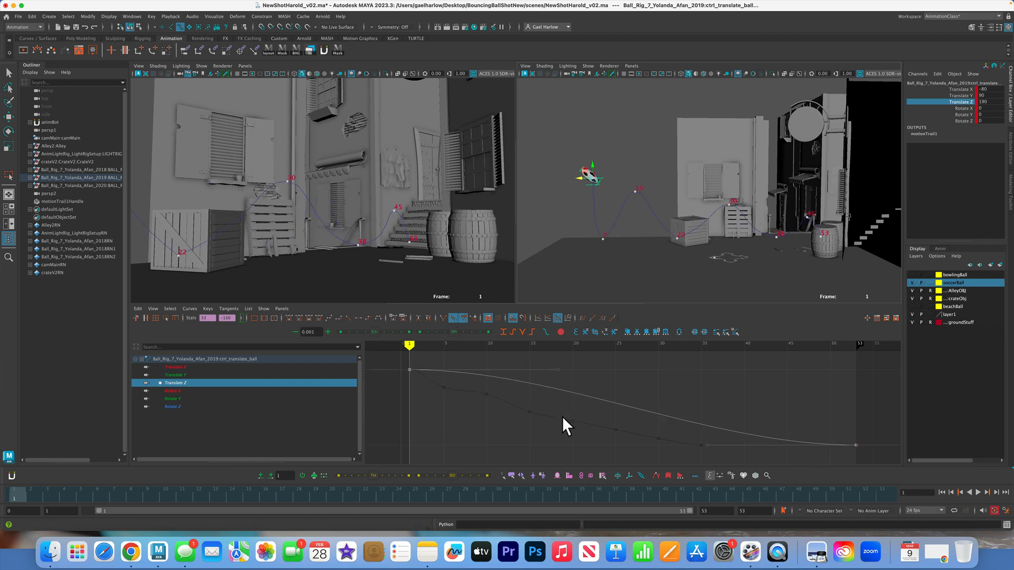
Give the frame 1 key of the Translate Z curve a linear tangent so the ball starts with forward momentum
{"action": "left_click", "coordinate": [562, 416]}
{"action": "left_click_drag", "start_coordinate": [399, 357], "coordinate": [436, 382]}
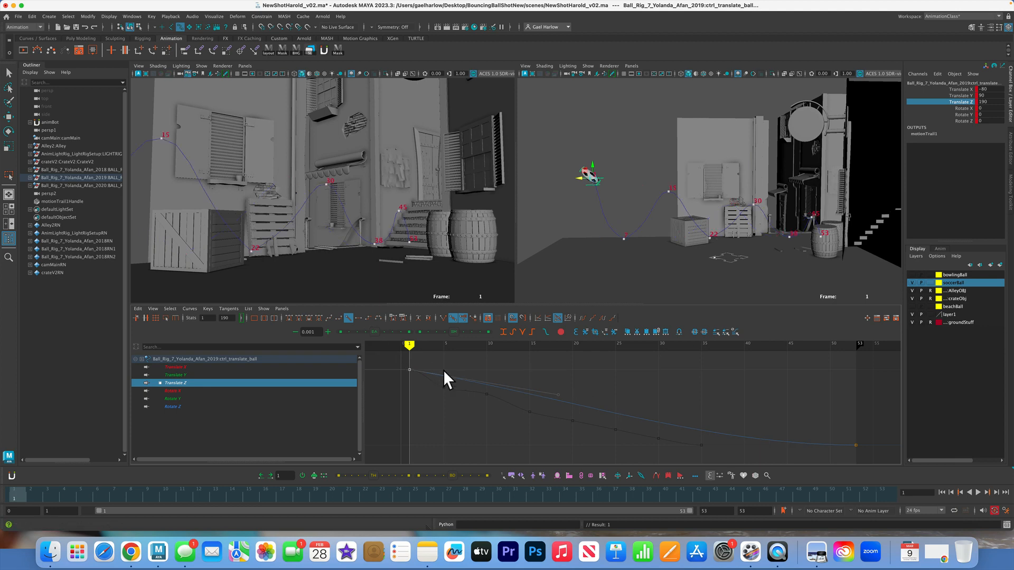
{"action": "left_click", "coordinate": [460, 408]}
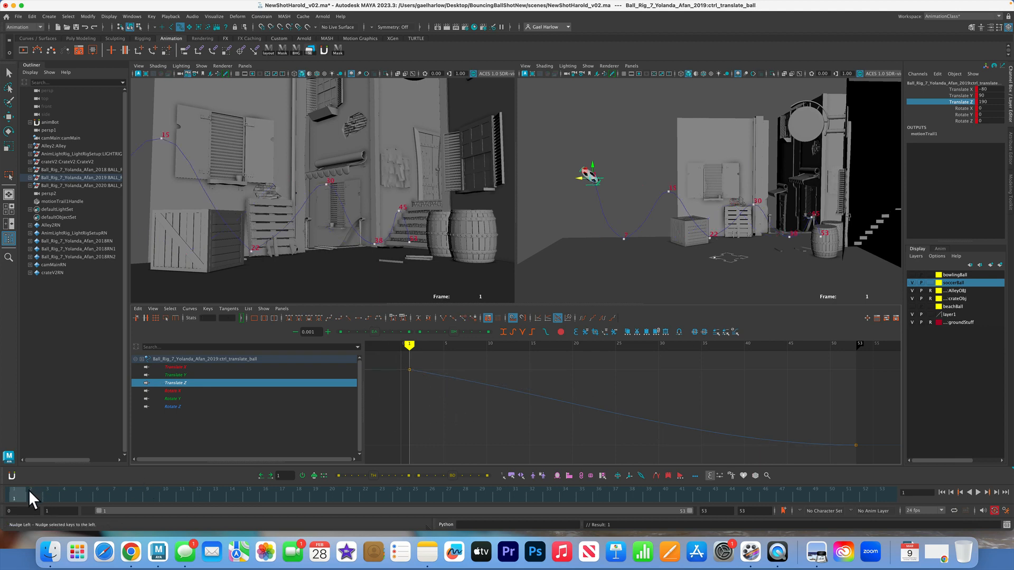
{"action": "mouse_move", "coordinate": [29, 490]}
{"action": "left_mouse_down"}
{"action": "mouse_move", "coordinate": [727, 491]}
{"action": "mouse_move", "coordinate": [797, 488]}
{"action": "mouse_move", "coordinate": [5, 495]}
{"action": "mouse_move", "coordinate": [448, 465]}
{"action": "mouse_move", "coordinate": [907, 458]}
{"action": "mouse_move", "coordinate": [194, 492]}
{"action": "mouse_move", "coordinate": [5, 517]}
{"action": "mouse_move", "coordinate": [37, 503]}
{"action": "mouse_move", "coordinate": [917, 452]}
{"action": "mouse_move", "coordinate": [665, 478]}
{"action": "mouse_move", "coordinate": [6, 510]}
{"action": "left_mouse_up"}
{"action": "key", "text": "w"}
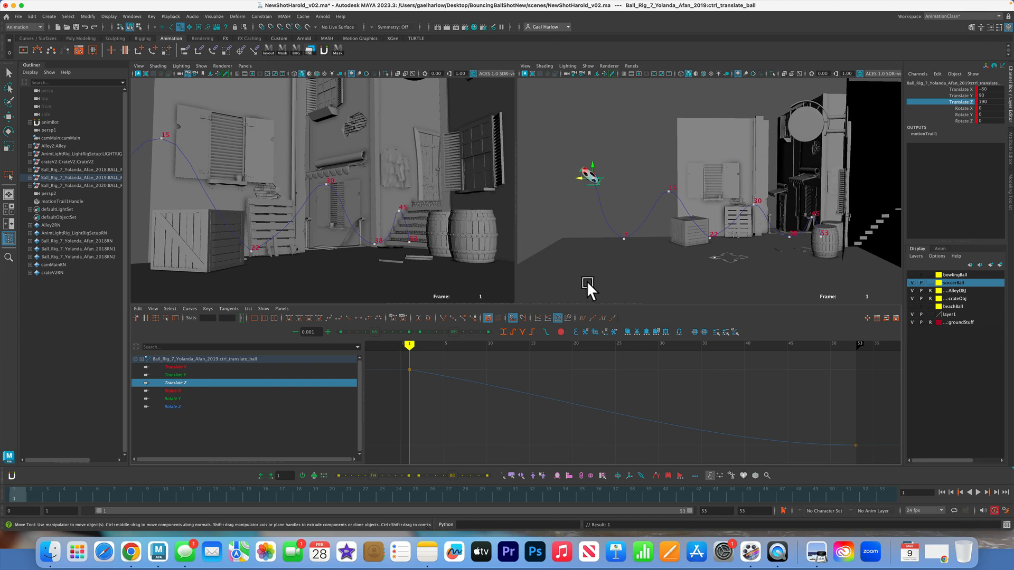
Isolate the Translate Y curve in a wider graph area and give all its keys auto tangents
{"action": "left_click", "coordinate": [176, 375]}
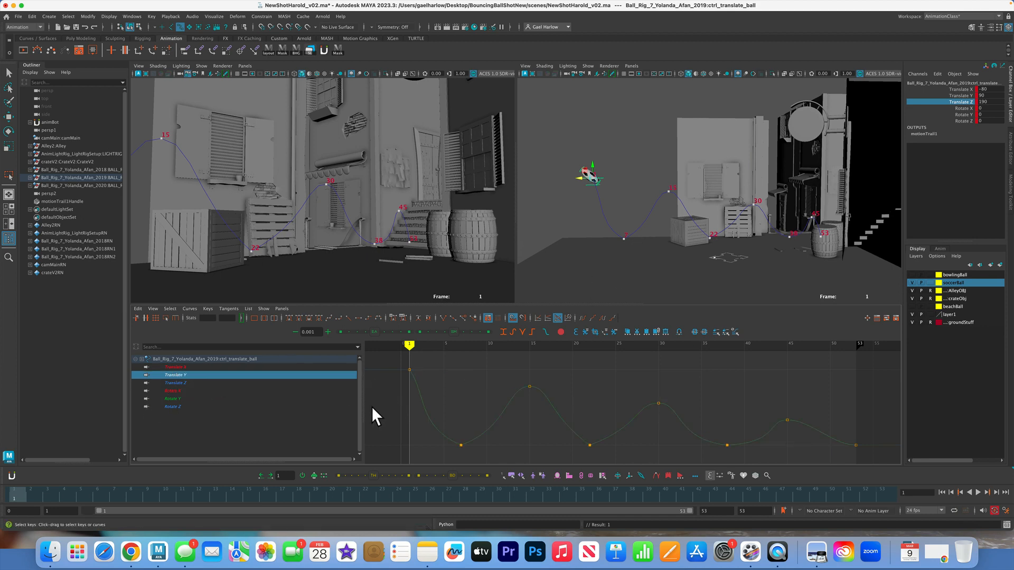
{"action": "left_click_drag", "start_coordinate": [364, 402], "coordinate": [234, 400]}
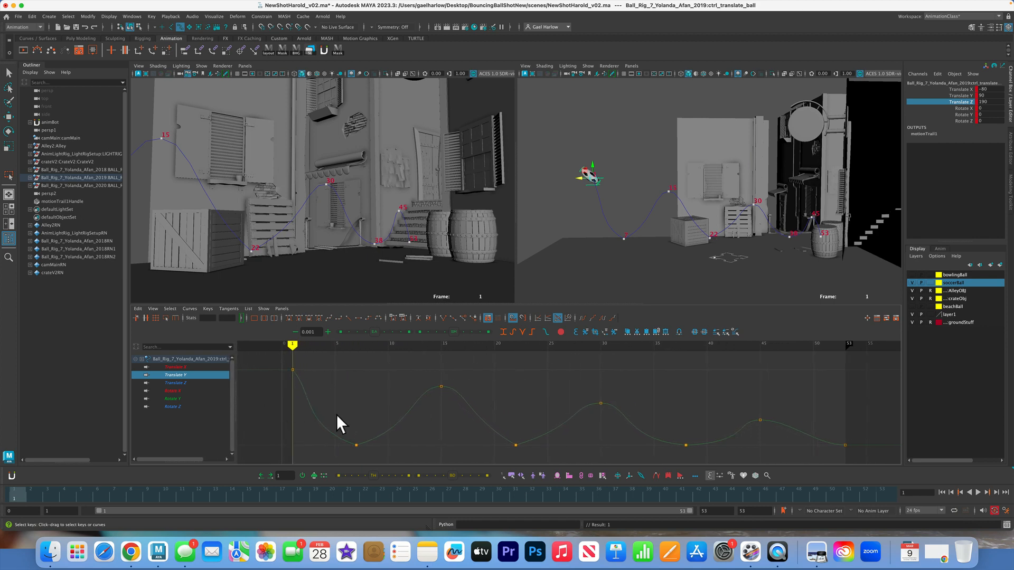
{"action": "left_click_drag", "start_coordinate": [276, 356], "coordinate": [898, 459]}
{"action": "left_click", "coordinate": [534, 362]}
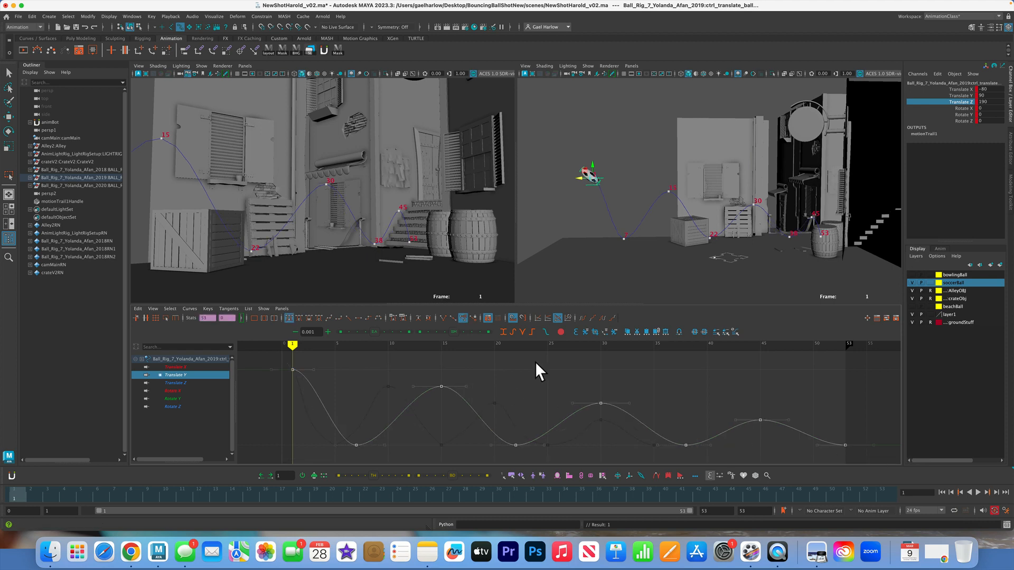
Set the frame 1 key of the Translate Y curve to a linear tangent
{"action": "left_click_drag", "start_coordinate": [271, 350], "coordinate": [272, 351]}
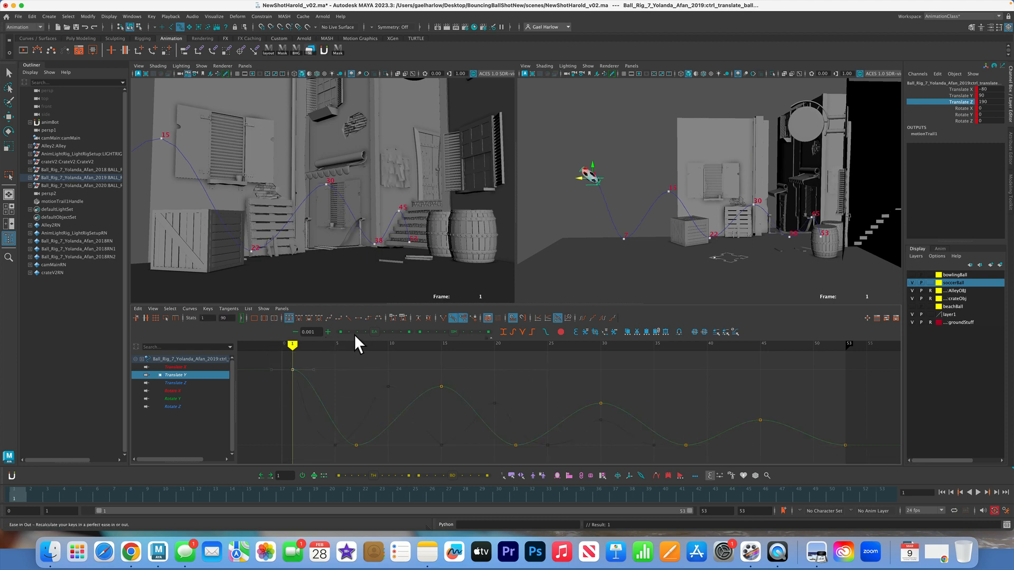
{"action": "left_click", "coordinate": [348, 317]}
{"action": "left_click", "coordinate": [362, 353]}
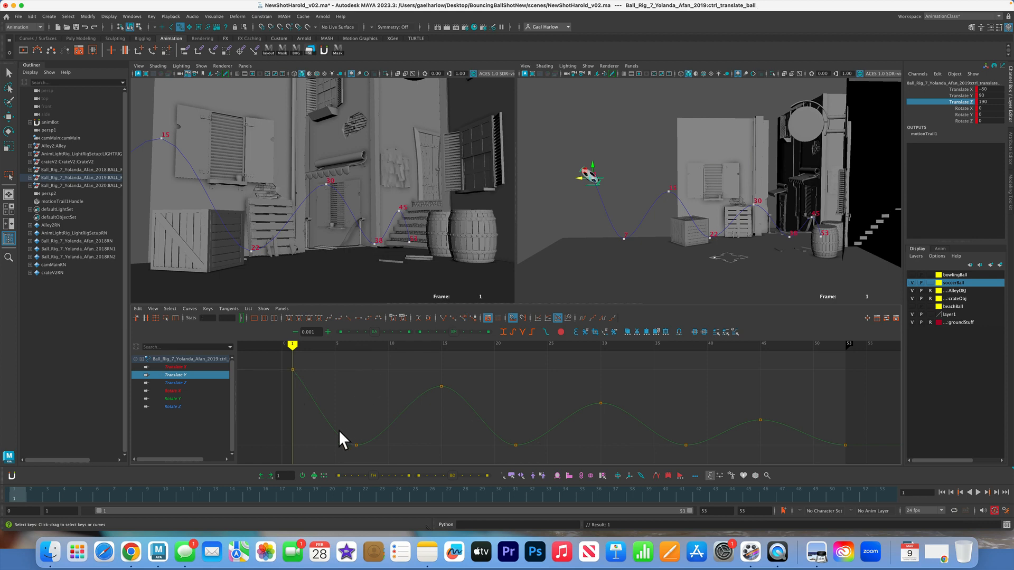
Break the tangents of the Translate Y ground-contact keys at frames 7, 22, 38 and 53
{"action": "left_click_drag", "start_coordinate": [306, 436], "coordinate": [730, 457]}
{"action": "mouse_move", "coordinate": [844, 457]}
{"action": "left_mouse_down"}
{"action": "mouse_move", "coordinate": [873, 456]}
{"action": "mouse_move", "coordinate": [850, 455]}
{"action": "left_mouse_up"}
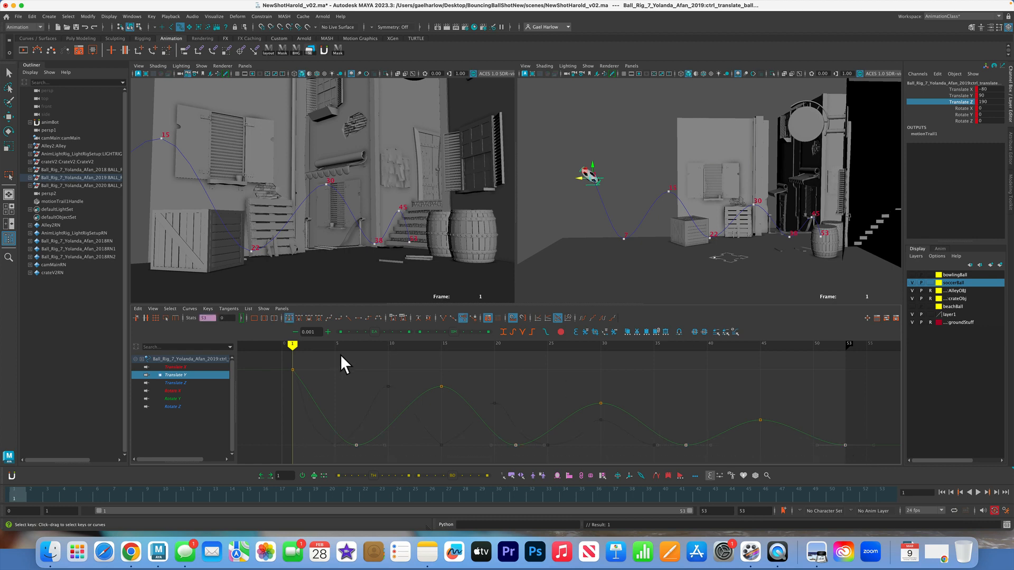
{"action": "left_click", "coordinate": [443, 319]}
Raise the tangent handles on both sides of the frame 7 and frame 22 contact keys into sharp V shapes
{"action": "left_click_drag", "start_coordinate": [373, 464], "coordinate": [343, 451]}
{"action": "middle_click_drag", "start_coordinate": [330, 453], "coordinate": [329, 430]}
{"action": "middle_click_drag", "start_coordinate": [384, 433], "coordinate": [473, 421]}
{"action": "left_click_drag", "start_coordinate": [504, 423], "coordinate": [503, 452]}
{"action": "middle_click_drag", "start_coordinate": [503, 452], "coordinate": [505, 437]}
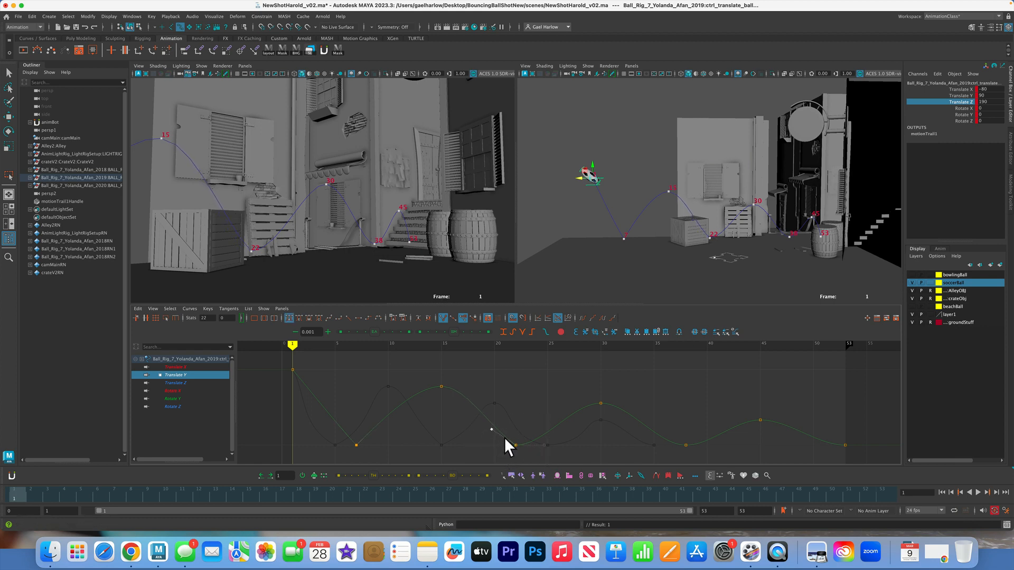
{"action": "left_click_drag", "start_coordinate": [526, 427], "coordinate": [562, 452]}
{"action": "middle_click_drag", "start_coordinate": [562, 452], "coordinate": [557, 436]}
Raise both tangent handles at frame 38 and the incoming handle at frame 53 to sharpen the remaining ground contacts
{"action": "left_click_drag", "start_coordinate": [718, 458], "coordinate": [666, 460]}
{"action": "middle_click_drag", "start_coordinate": [666, 459], "coordinate": [664, 443]}
{"action": "middle_click_drag", "start_coordinate": [724, 455], "coordinate": [720, 445]}
{"action": "left_click_drag", "start_coordinate": [861, 455], "coordinate": [862, 456]}
{"action": "middle_click_drag", "start_coordinate": [826, 446], "coordinate": [827, 444]}
{"action": "left_click", "coordinate": [357, 386]}
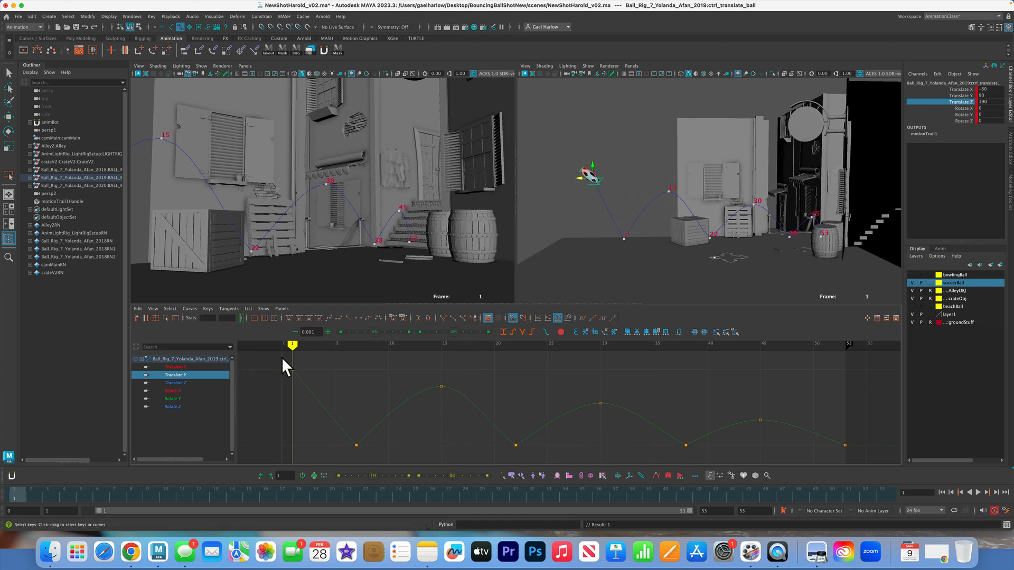
Return the frame 1 key of the Translate Y curve to a flat auto tangent
{"action": "left_click_drag", "start_coordinate": [281, 357], "coordinate": [344, 382]}
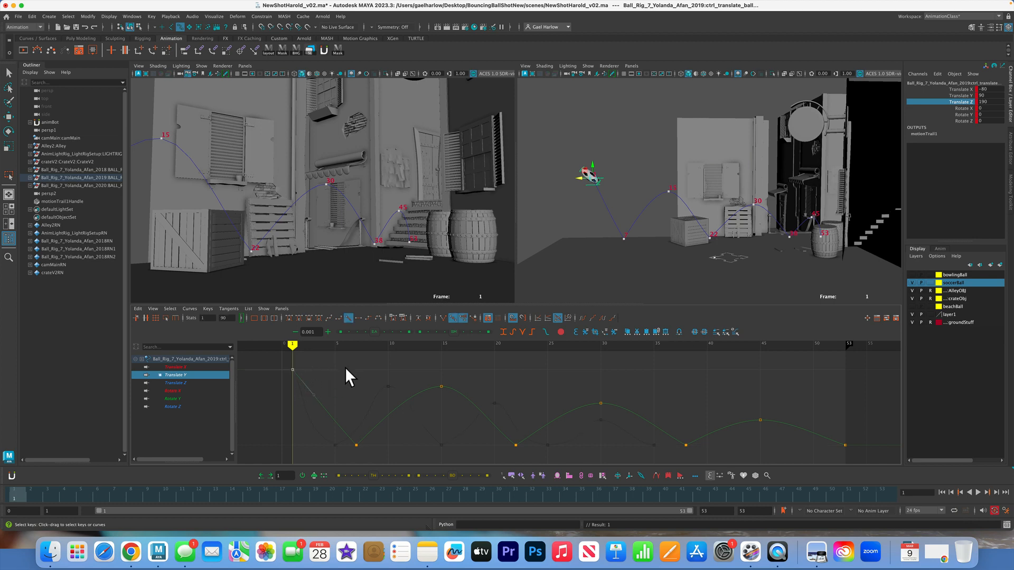
{"action": "key", "text": "super+z"}
{"action": "left_click", "coordinate": [357, 369]}
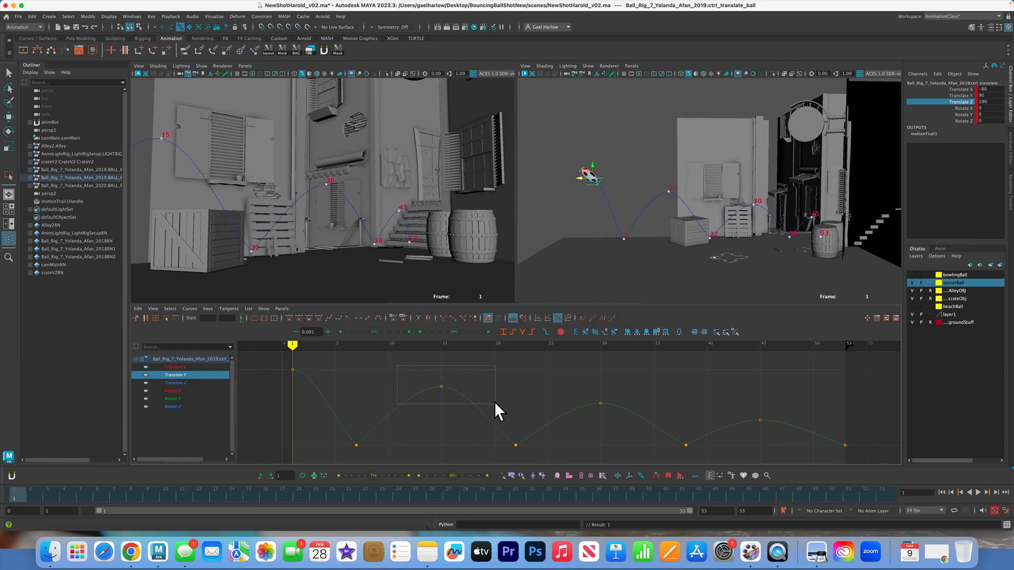
{"action": "left_click_drag", "start_coordinate": [495, 402], "coordinate": [495, 401]}
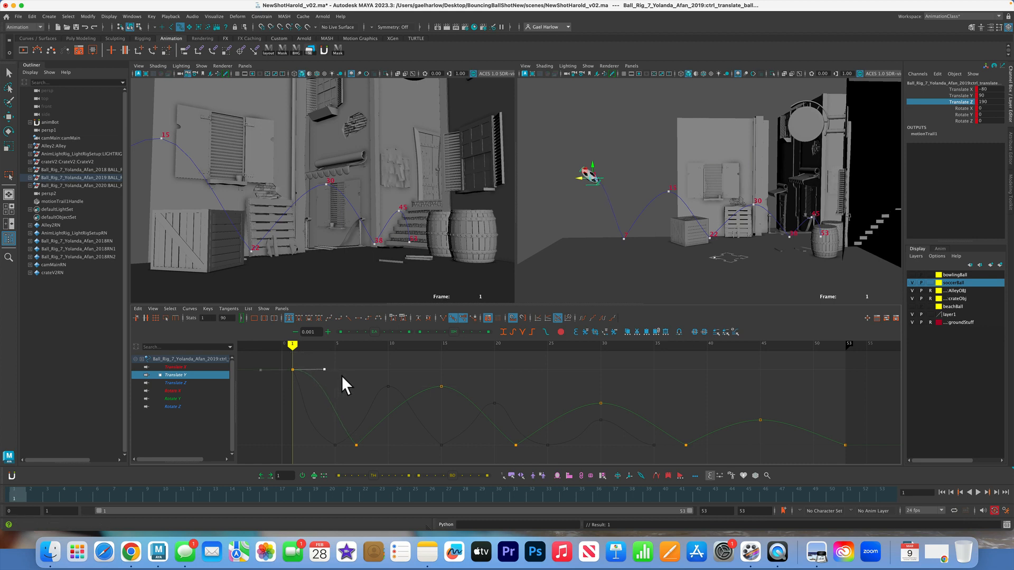
Lengthen the Translate Y tangent handles at frame 1 and at the airborne peak keys on frames 15, 30 and 45
{"action": "middle_click_drag", "start_coordinate": [341, 376], "coordinate": [401, 372]}
{"action": "left_click_drag", "start_coordinate": [469, 393], "coordinate": [461, 388]}
{"action": "middle_click_drag", "start_coordinate": [471, 389], "coordinate": [490, 389]}
{"action": "left_click_drag", "start_coordinate": [575, 390], "coordinate": [637, 423]}
{"action": "middle_click_drag", "start_coordinate": [631, 403], "coordinate": [645, 403]}
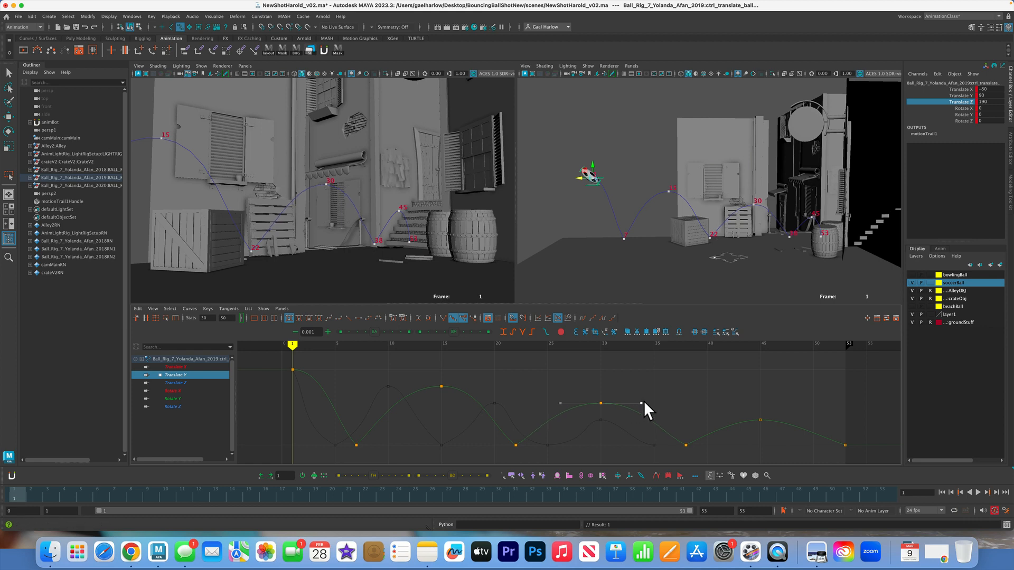
{"action": "left_click_drag", "start_coordinate": [782, 433], "coordinate": [783, 432]}
{"action": "middle_click_drag", "start_coordinate": [788, 425], "coordinate": [796, 423]}
{"action": "left_click", "coordinate": [772, 439]}
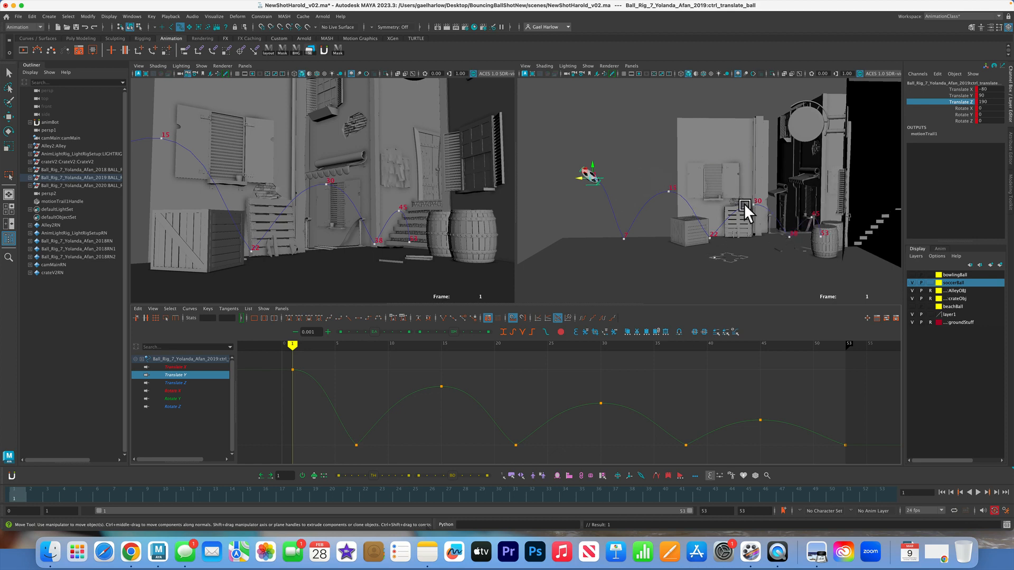
Deselect the ball, playblast the shot, and play the resulting movie to review the bounce timing and stretch before closing it
{"action": "left_click", "coordinate": [239, 112]}
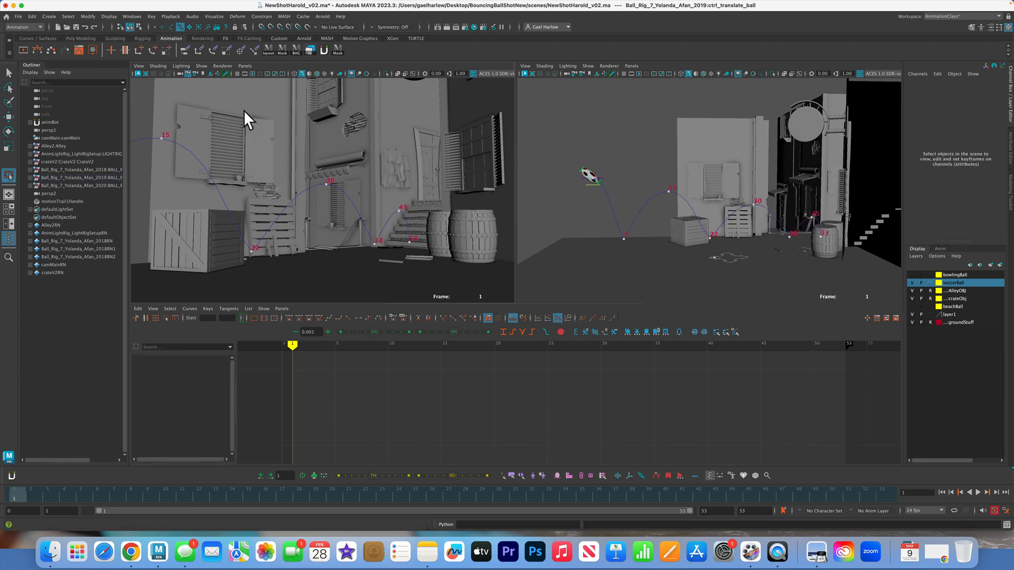
{"action": "left_click", "coordinate": [137, 15]}
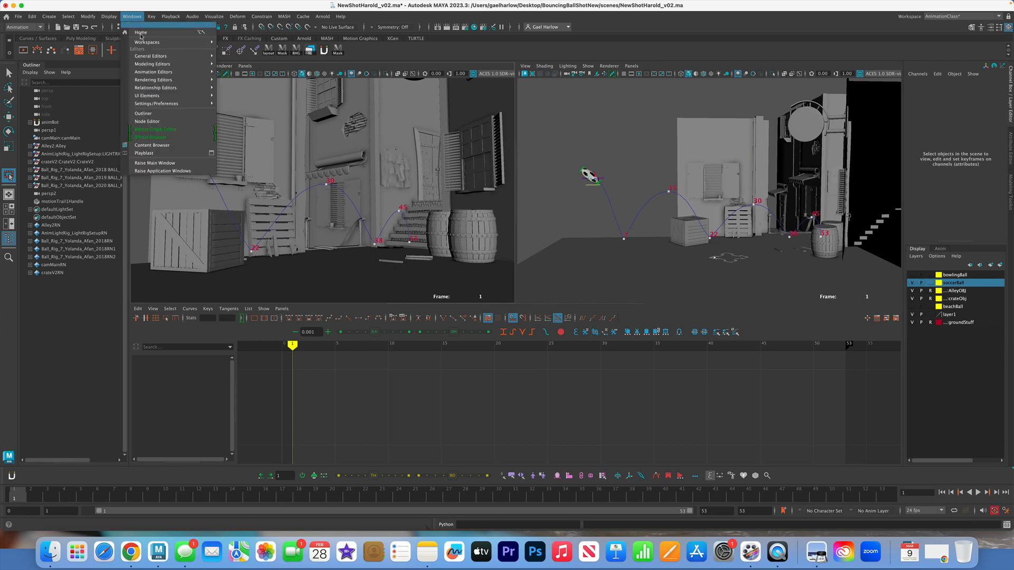
{"action": "left_click", "coordinate": [164, 152]}
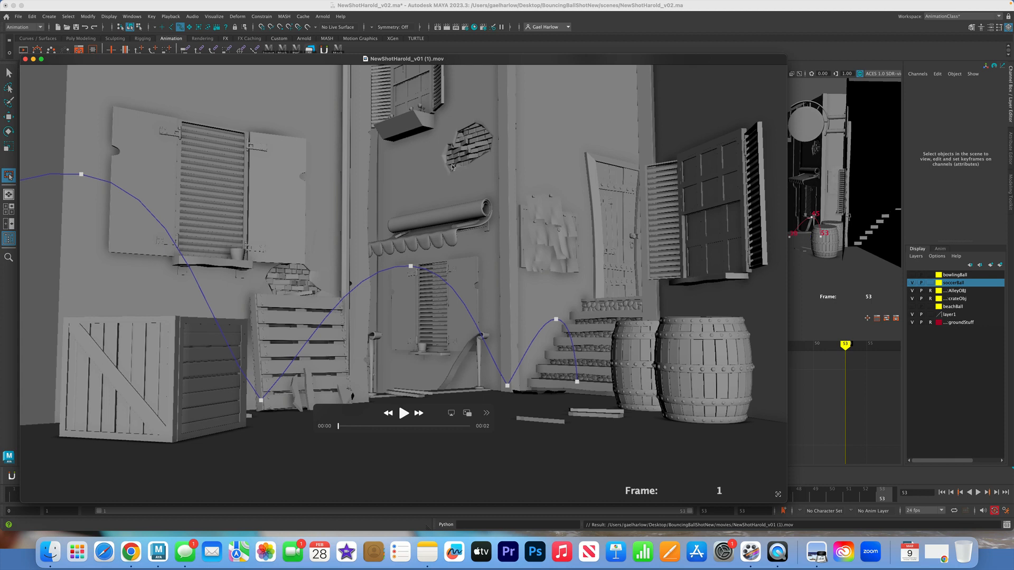
{"action": "left_click", "coordinate": [404, 413]}
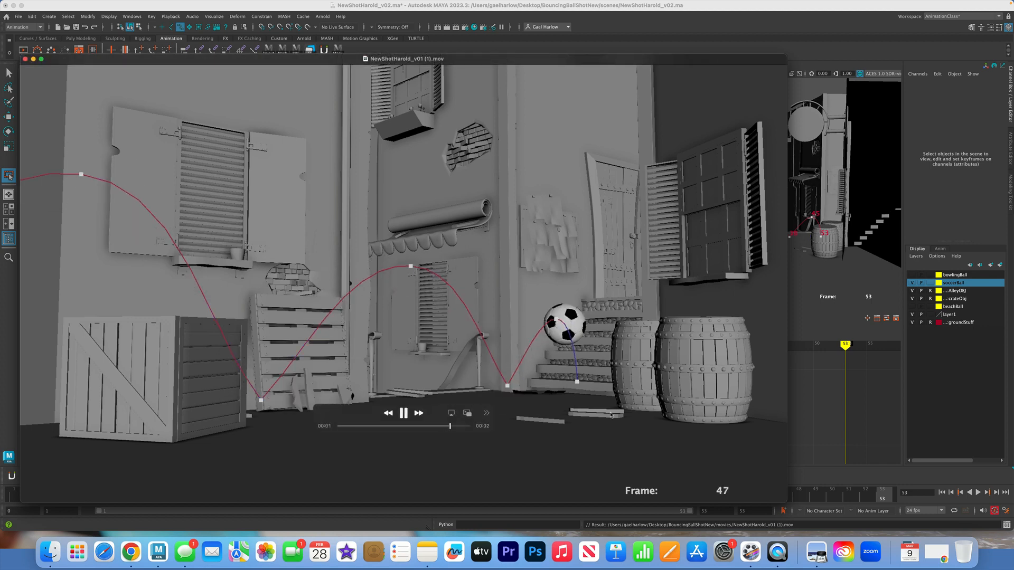
{"action": "left_click", "coordinate": [405, 413]}
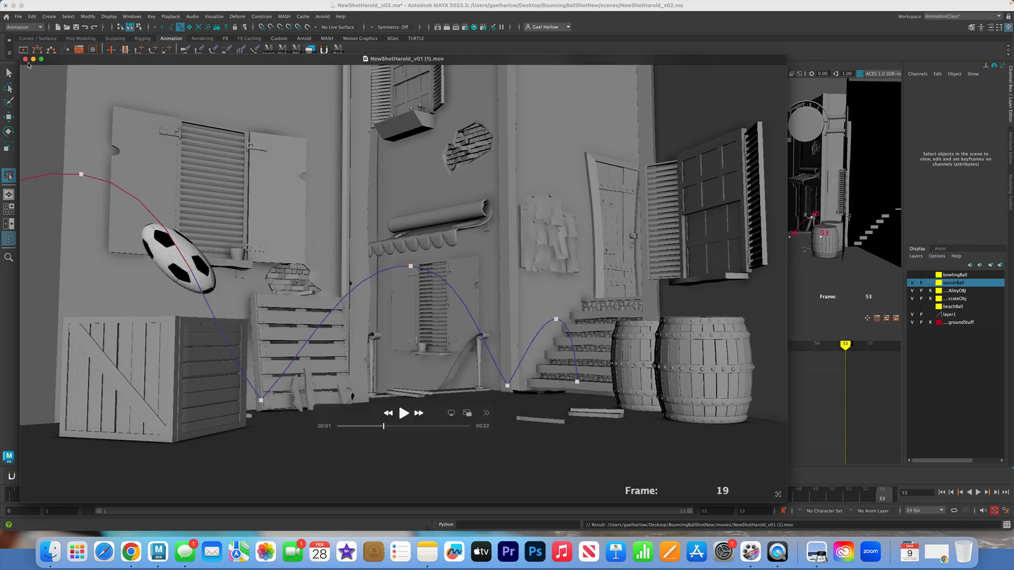
{"action": "left_click", "coordinate": [25, 59]}
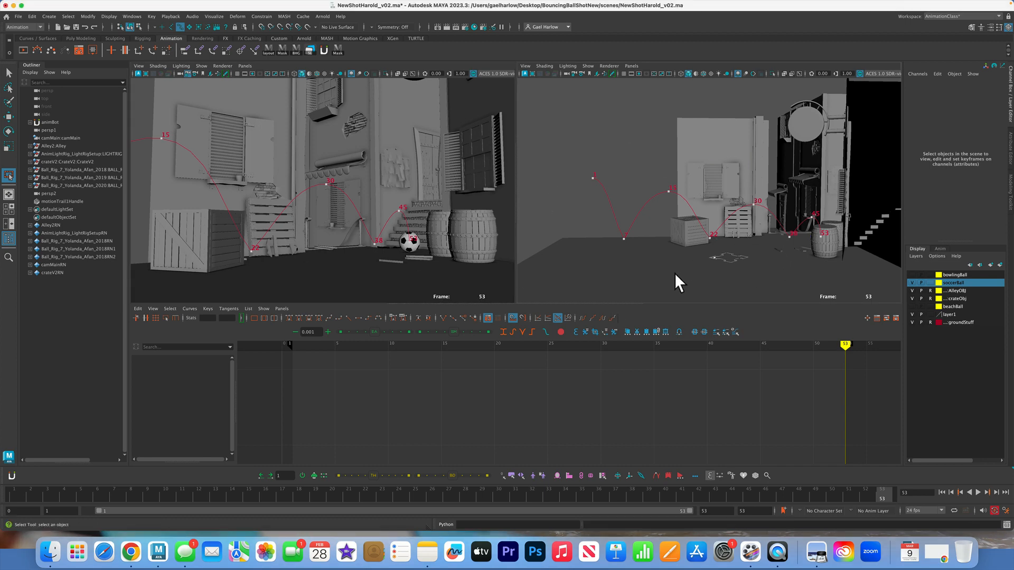
Set the Translate Y key at frame 1 of the soccer ball's top squash control to 0
{"action": "left_click", "coordinate": [14, 497]}
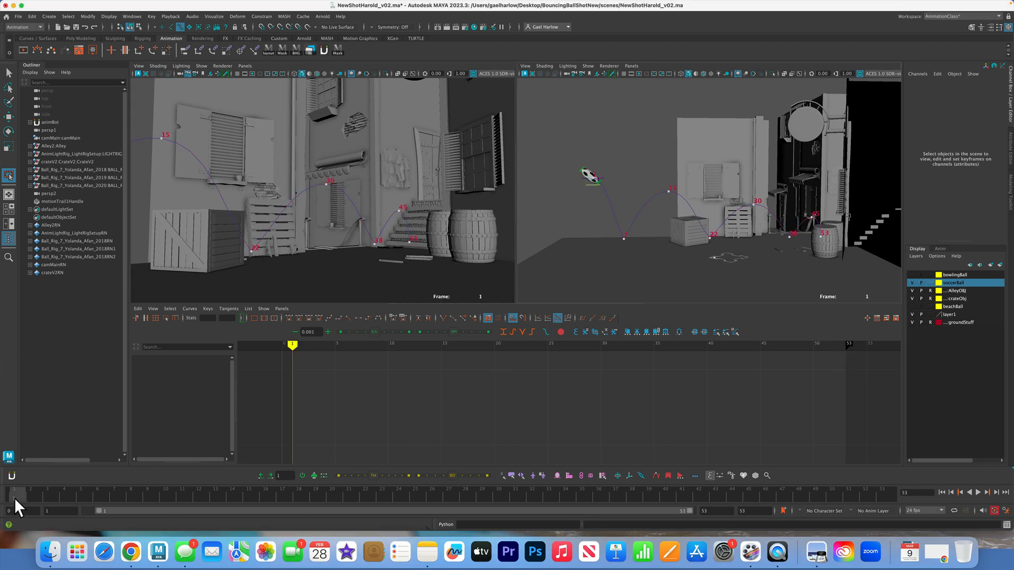
{"action": "left_click", "coordinate": [581, 166]}
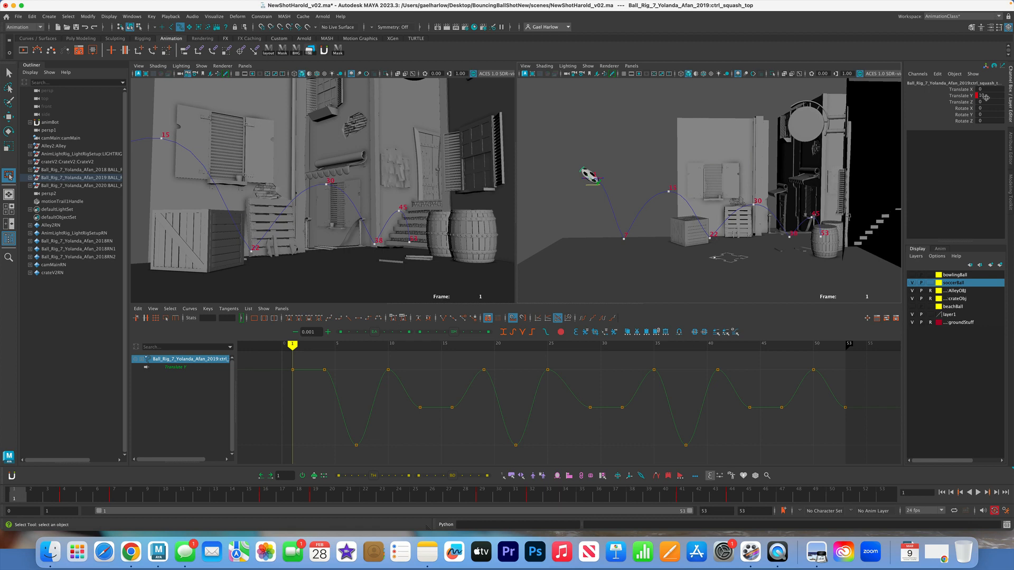
{"action": "left_click_drag", "start_coordinate": [306, 385], "coordinate": [306, 386]}
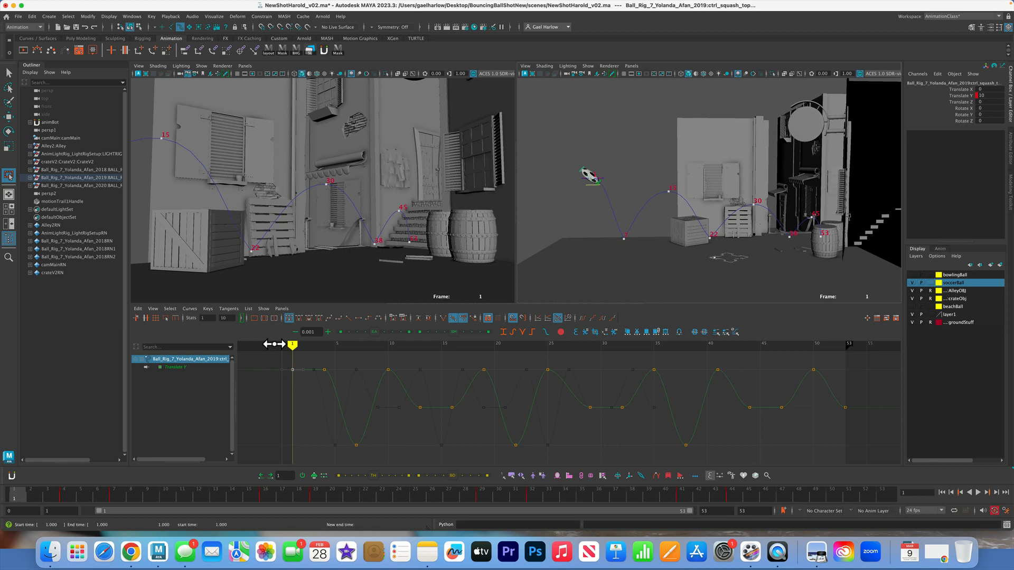
{"action": "double_click", "coordinate": [994, 96]}
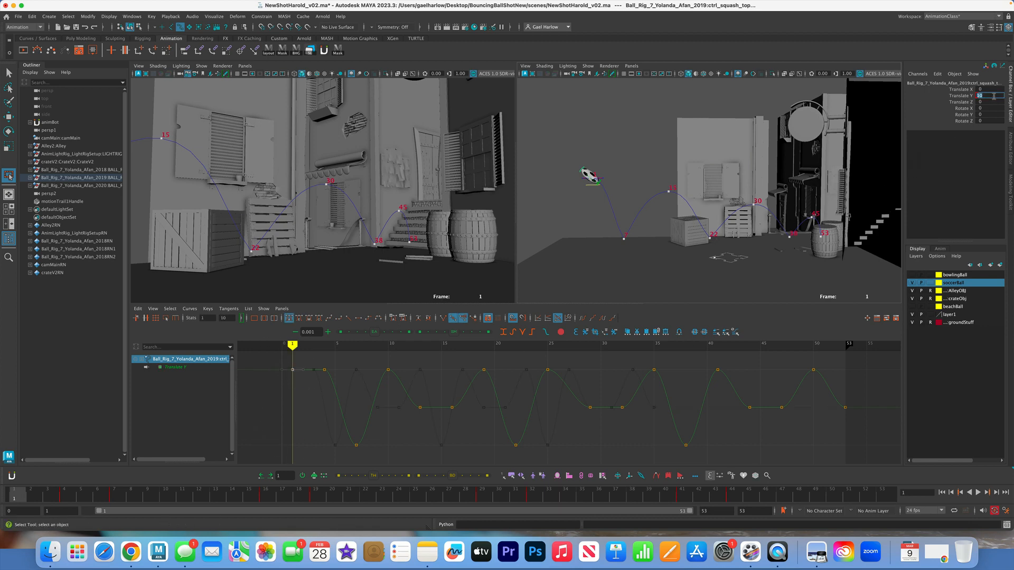
{"action": "type", "text": "0"}
{"action": "key", "text": "Return"}
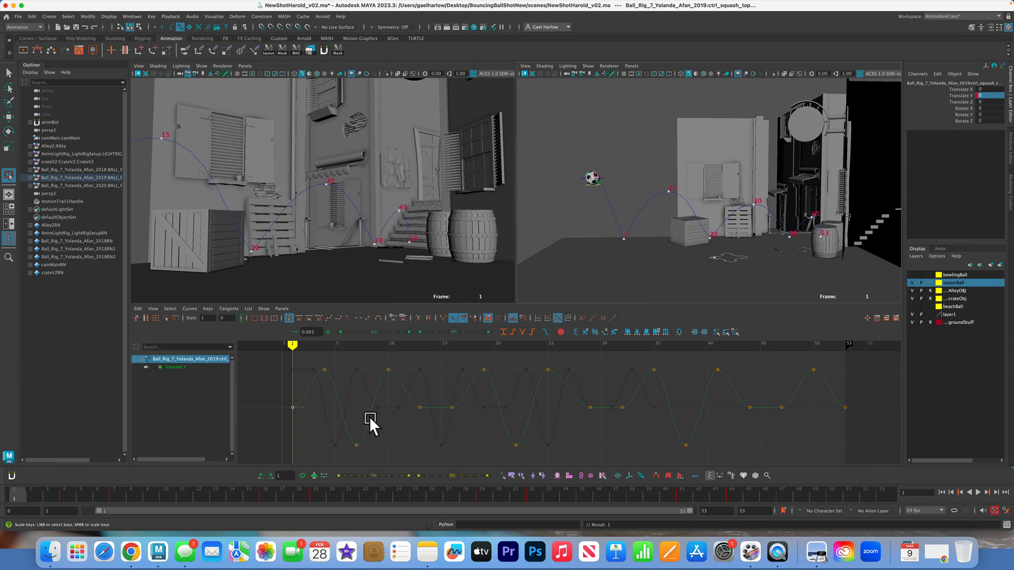
Set the top squash control's Translate Y key at frame 4 to 0
{"action": "left_click", "coordinate": [63, 492]}
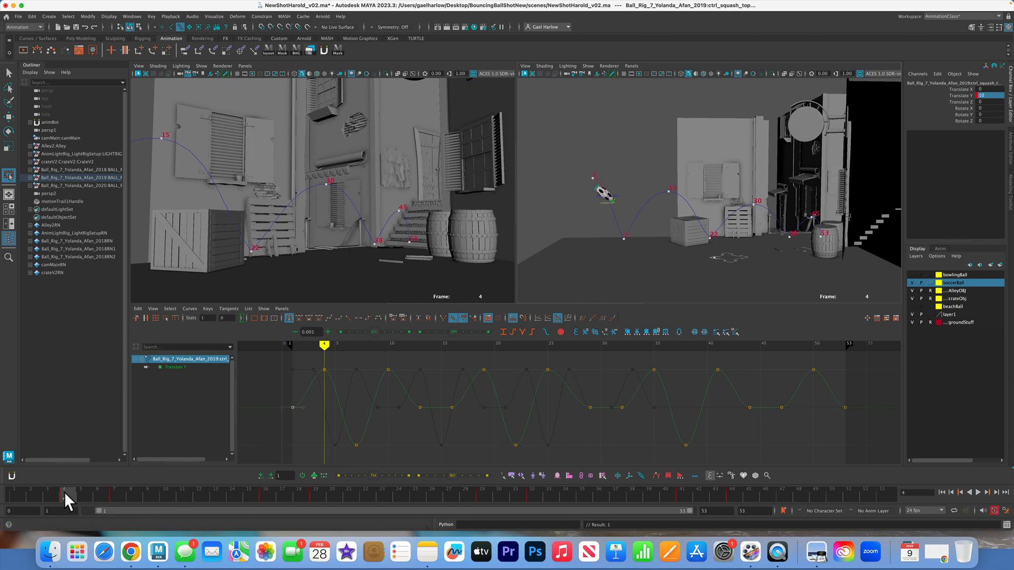
{"action": "left_click_drag", "start_coordinate": [306, 360], "coordinate": [348, 378]}
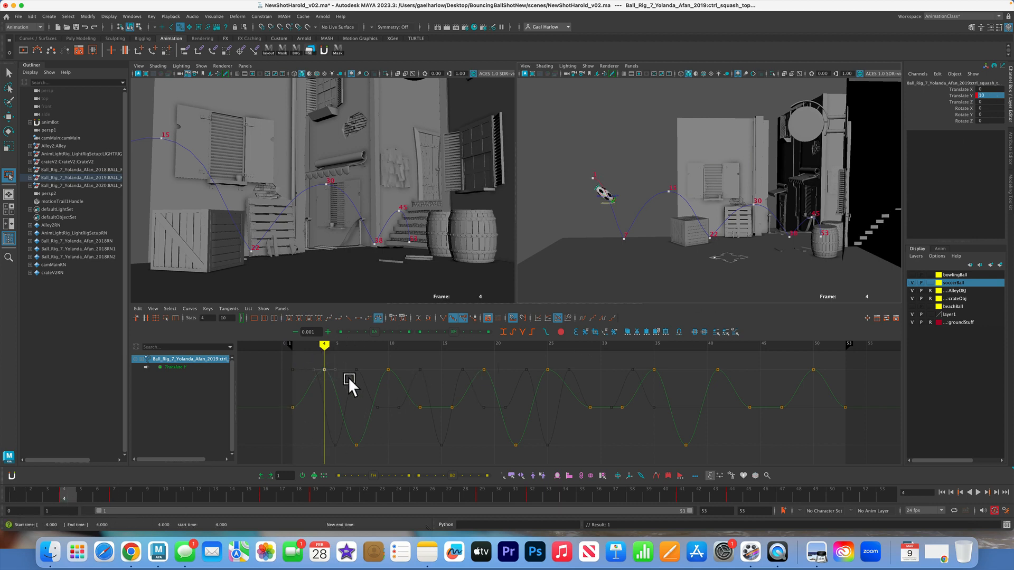
{"action": "left_click", "coordinate": [998, 95]}
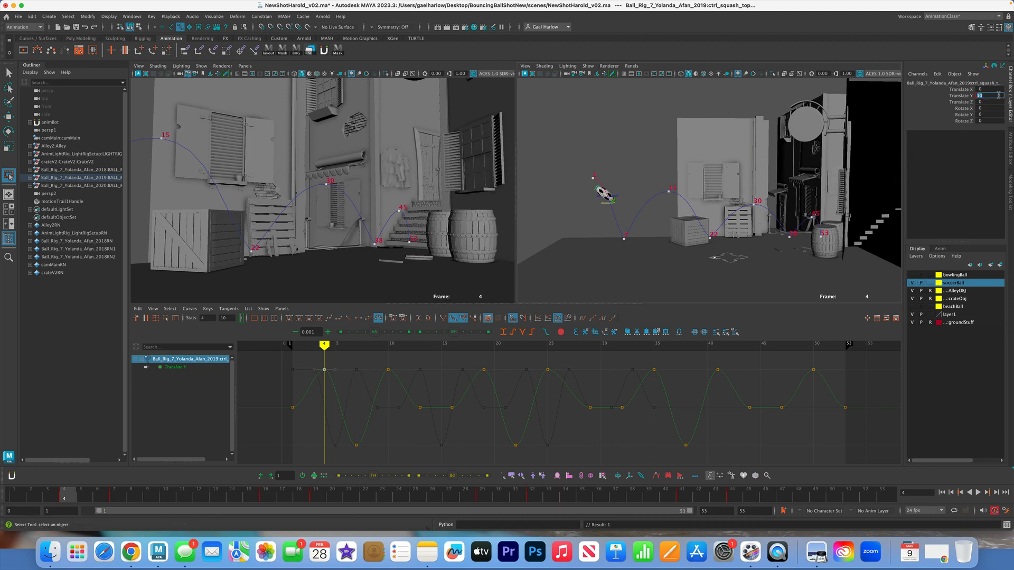
{"action": "type", "text": "0"}
{"action": "key", "text": "Return"}
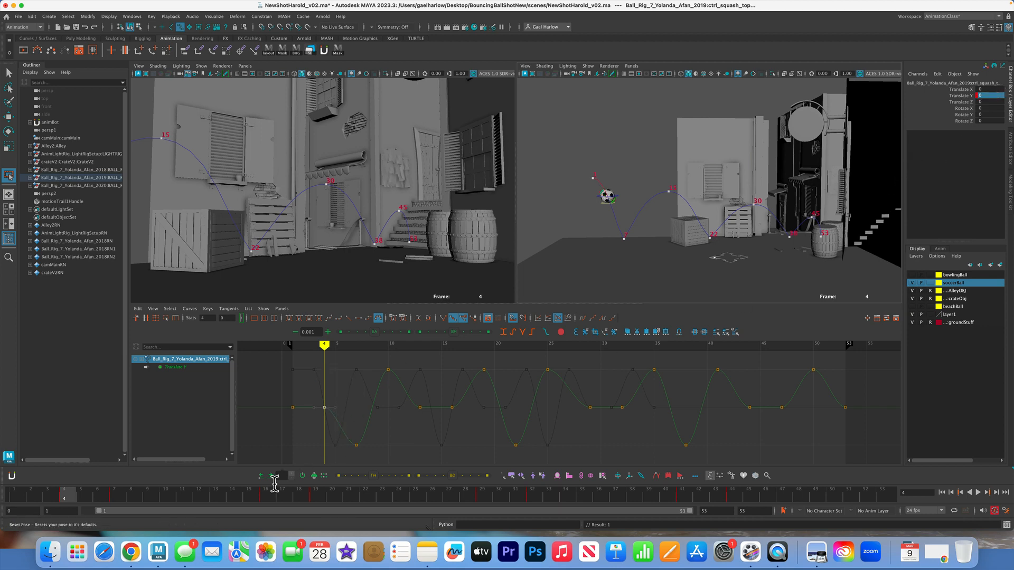
Add a stretch key at frame 6 on the squash control's Translate Y curve and raise it to about 10.3
{"action": "left_click", "coordinate": [113, 494]}
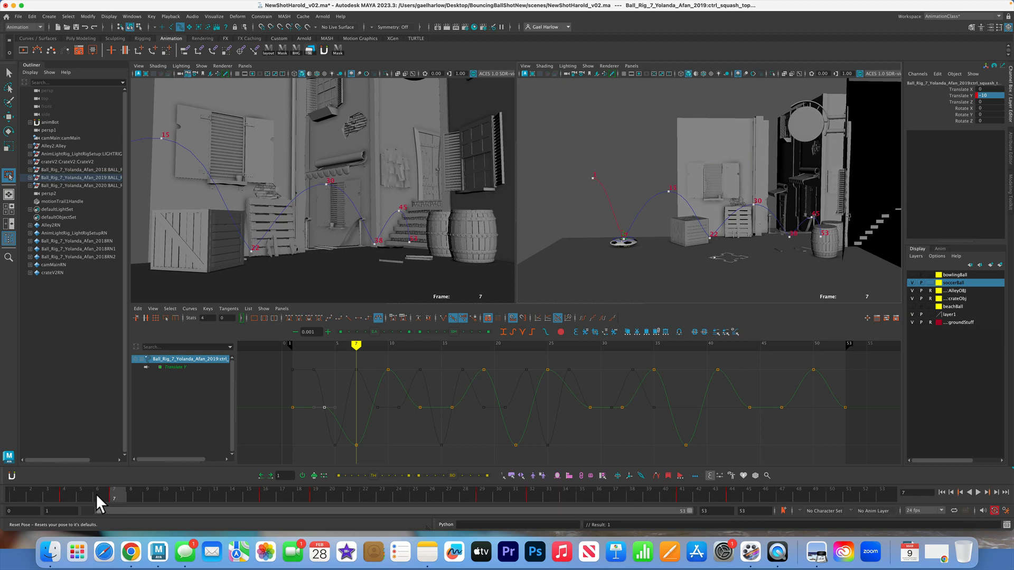
{"action": "left_click", "coordinate": [96, 493]}
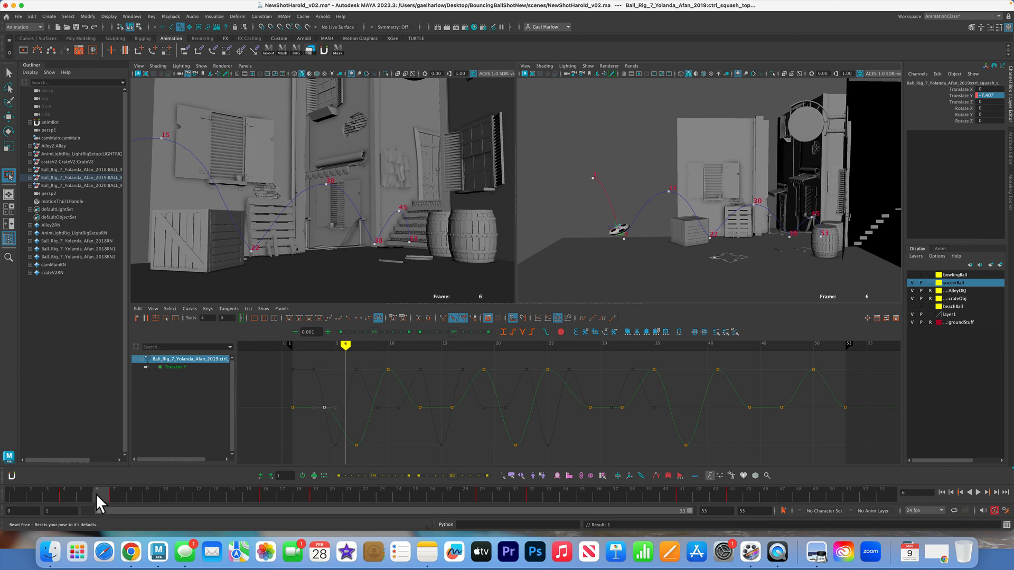
{"action": "left_click", "coordinate": [341, 411]}
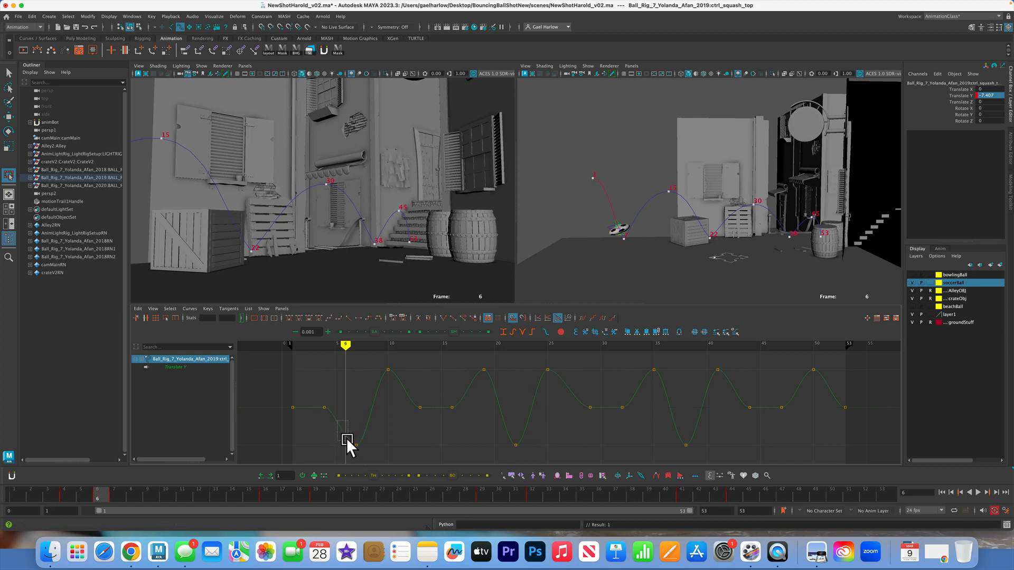
{"action": "left_click_drag", "start_coordinate": [347, 438], "coordinate": [349, 441]}
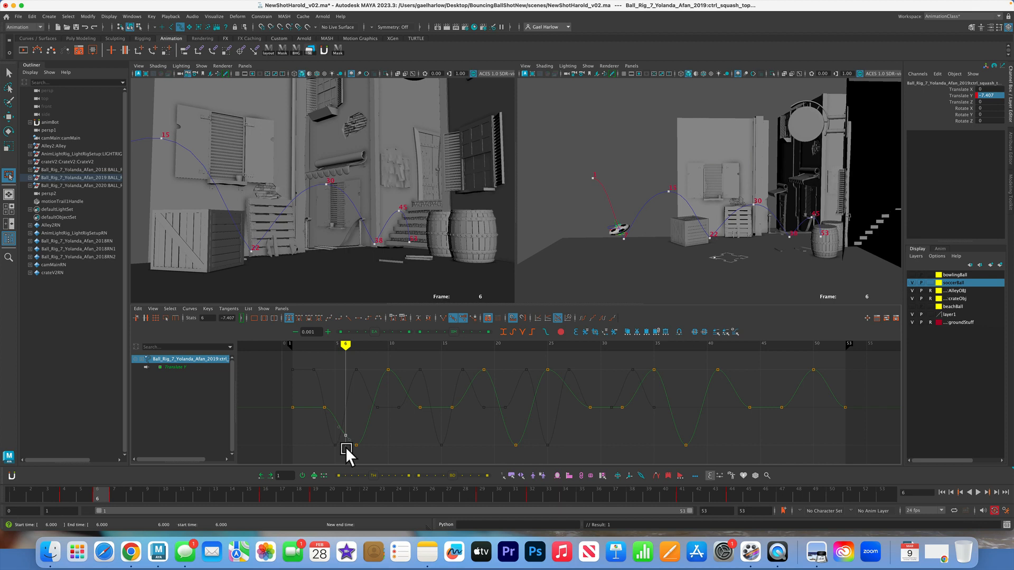
{"action": "key", "text": "w"}
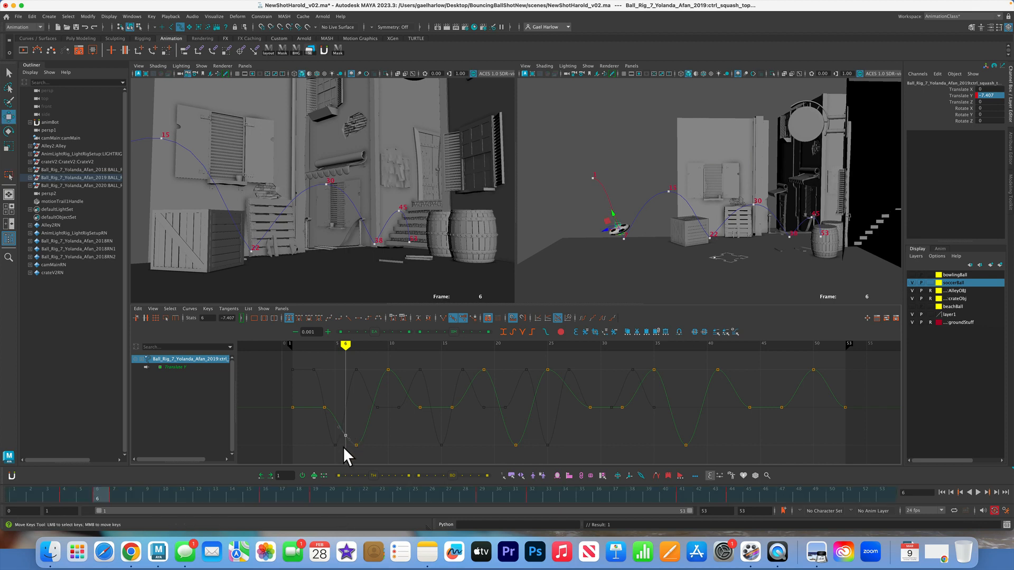
{"action": "middle_click_drag", "start_coordinate": [344, 446], "coordinate": [346, 369]}
{"action": "left_click_drag", "start_coordinate": [347, 369], "coordinate": [347, 368]}
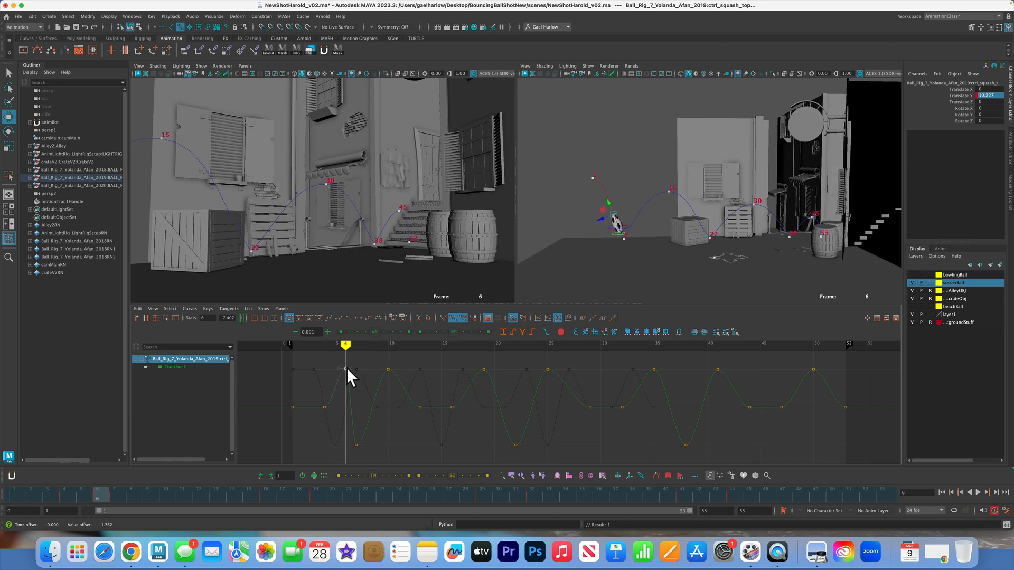
{"action": "double_click", "coordinate": [103, 496]}
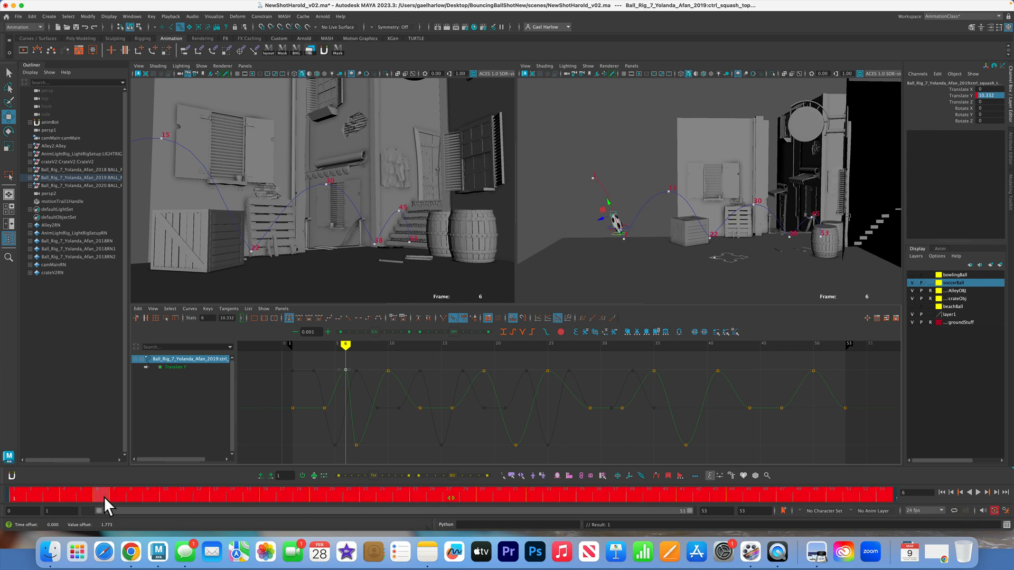
Move the stretch key after the frame 7 contact to frame 8 and the following neutral key to frame 10
{"action": "left_click", "coordinate": [118, 496]}
{"action": "left_click", "coordinate": [113, 496]}
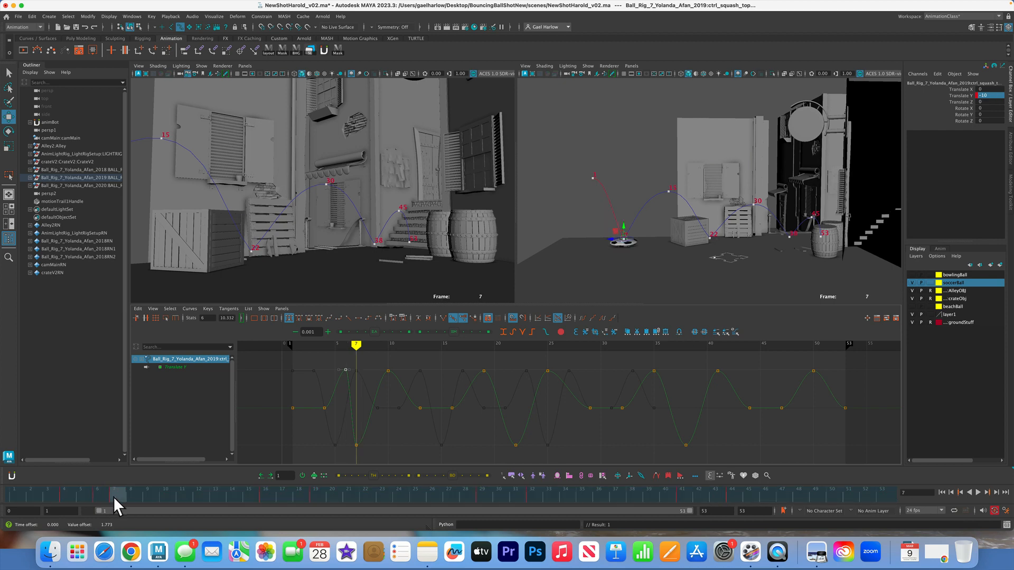
{"action": "left_click_drag", "start_coordinate": [117, 496], "coordinate": [132, 496]}
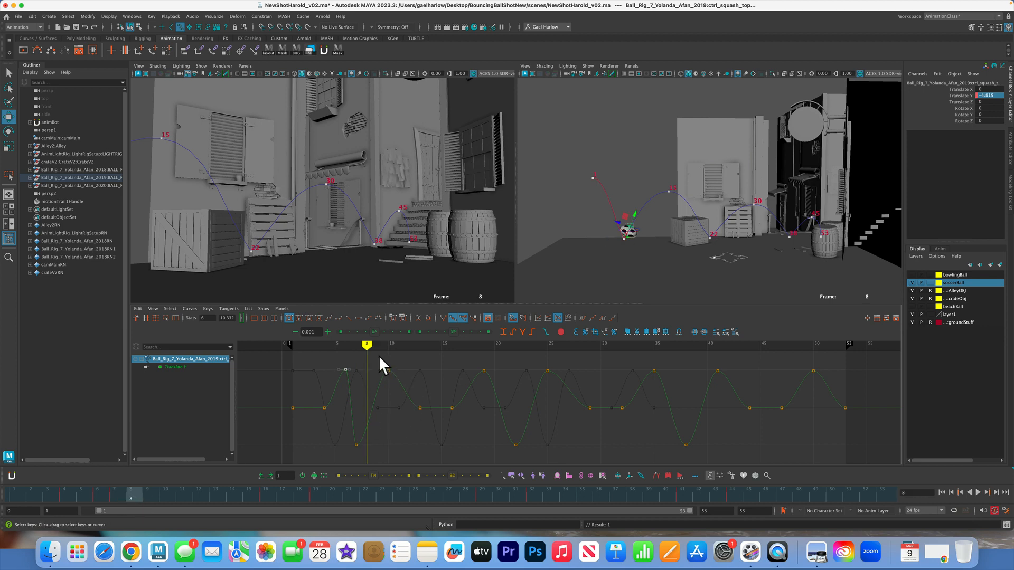
{"action": "left_click", "coordinate": [390, 372]}
{"action": "middle_click_drag", "start_coordinate": [386, 388], "coordinate": [369, 380]}
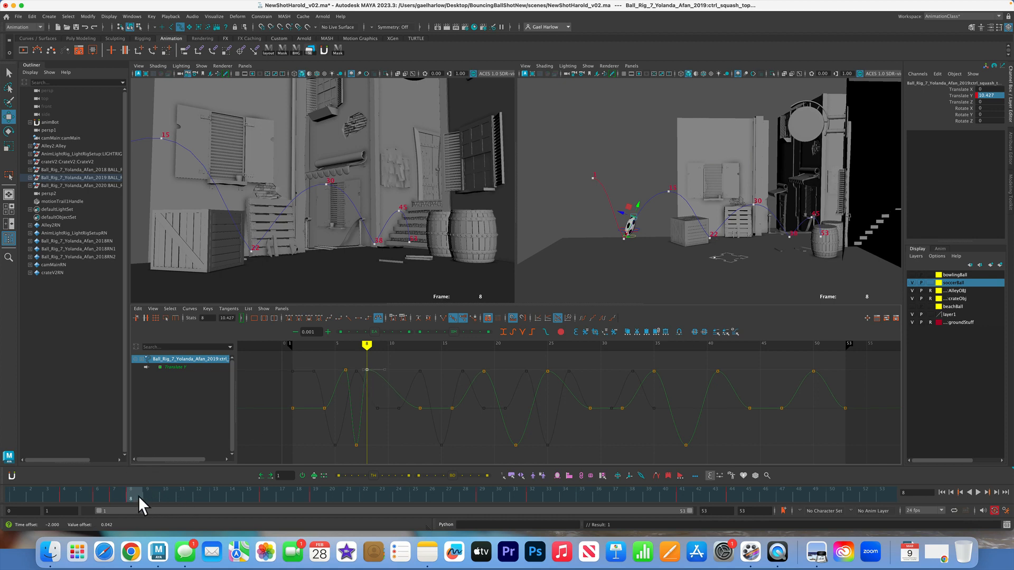
{"action": "left_click_drag", "start_coordinate": [138, 496], "coordinate": [166, 495]}
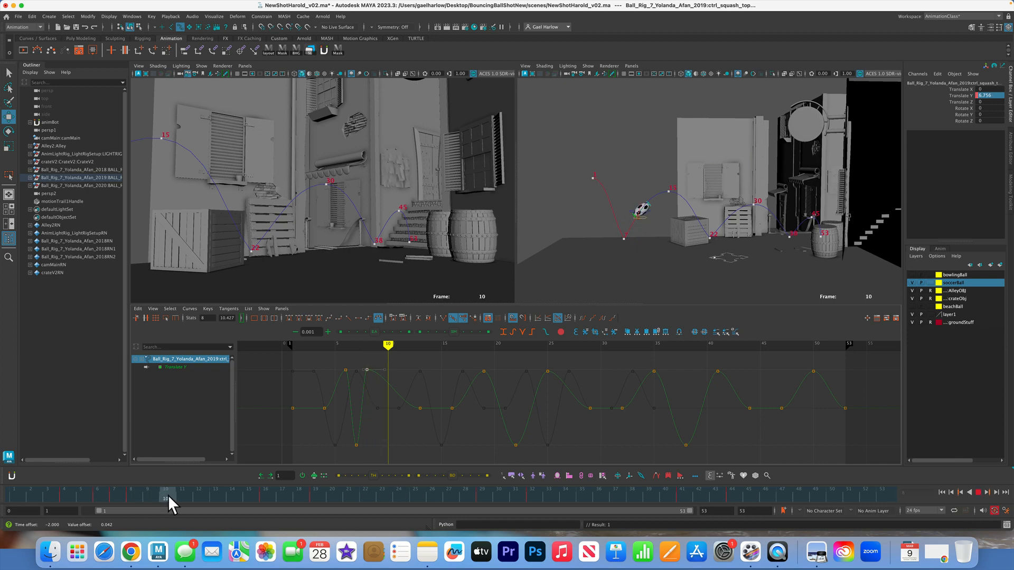
{"action": "left_click", "coordinate": [420, 408]}
{"action": "middle_click_drag", "start_coordinate": [429, 417], "coordinate": [394, 413]}
Move the stretch key before the frame 22 contact to frame 21 and the neutral key preceding it to frame 18
{"action": "left_click_drag", "start_coordinate": [169, 491], "coordinate": [352, 496]}
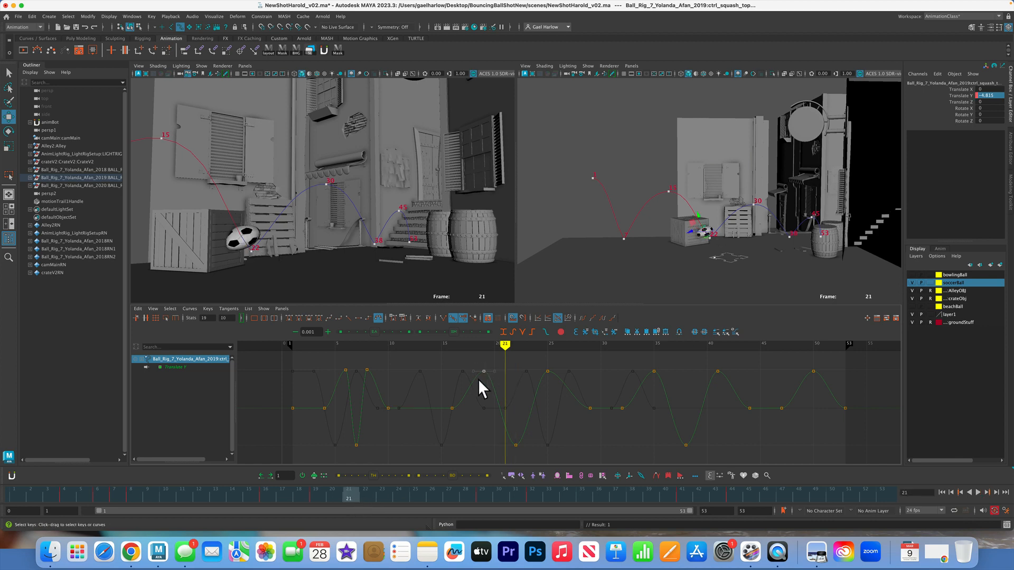
{"action": "middle_click_drag", "start_coordinate": [478, 380], "coordinate": [505, 377]}
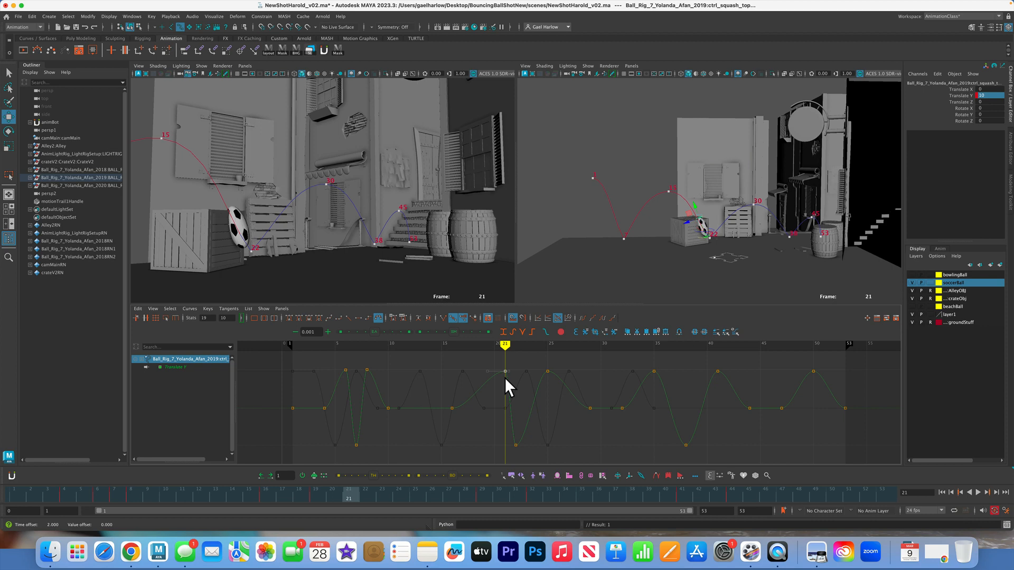
{"action": "left_click", "coordinate": [266, 494]}
{"action": "left_click_drag", "start_coordinate": [267, 496], "coordinate": [299, 495]}
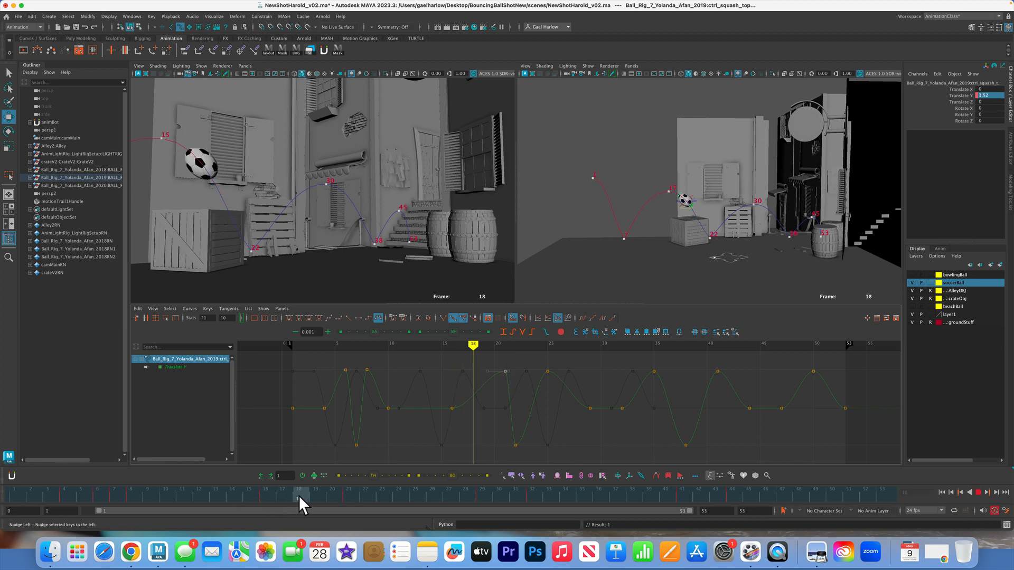
{"action": "left_click", "coordinate": [440, 426]}
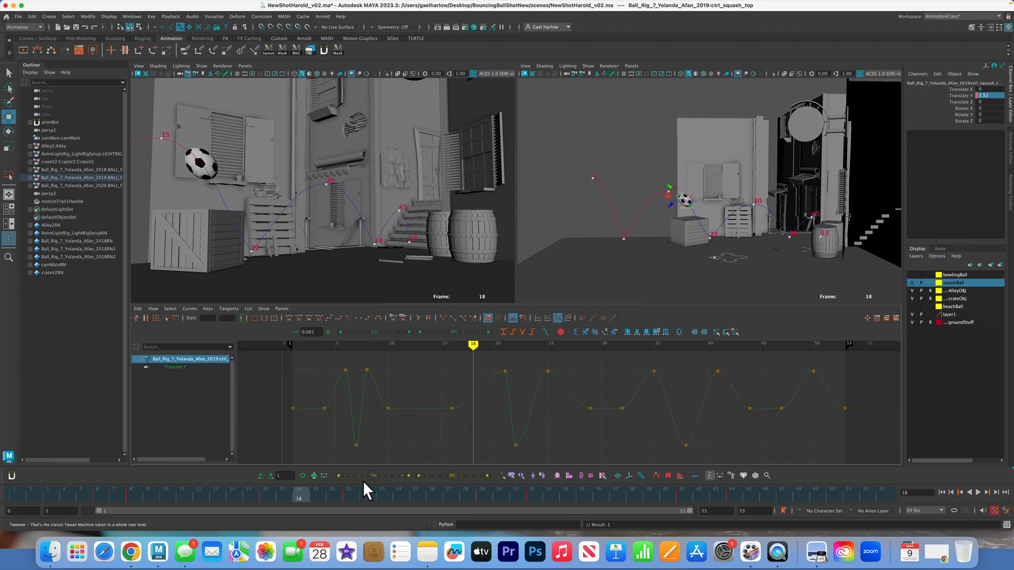
{"action": "left_click_drag", "start_coordinate": [444, 396], "coordinate": [459, 413]}
{"action": "middle_click_drag", "start_coordinate": [458, 413], "coordinate": [479, 410]}
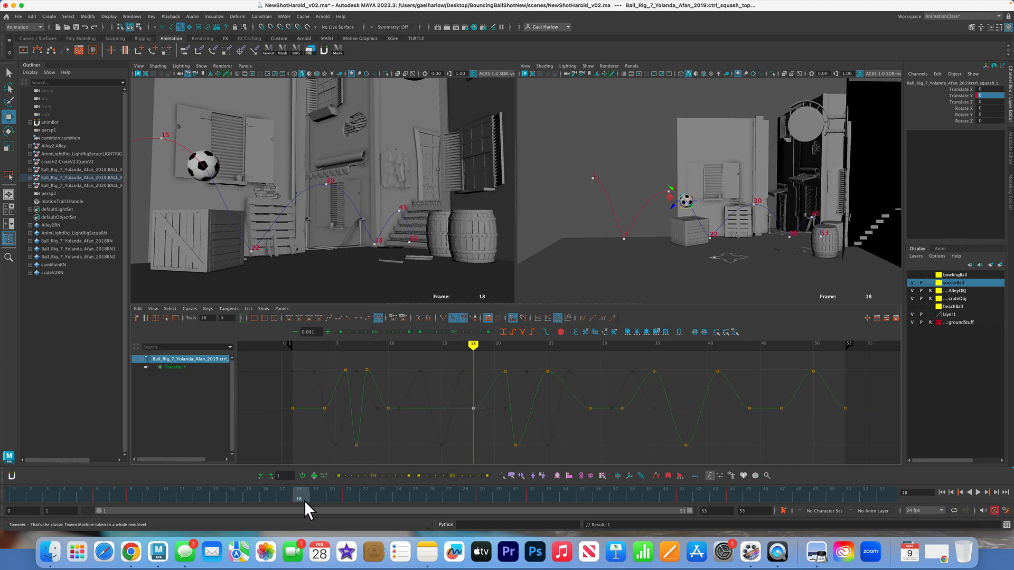
Move the stretch key after the frame 22 contact to frame 23 and the following neutral key to frame 26
{"action": "left_click_drag", "start_coordinate": [304, 501], "coordinate": [385, 493]}
{"action": "left_click_drag", "start_coordinate": [554, 374], "coordinate": [553, 378]}
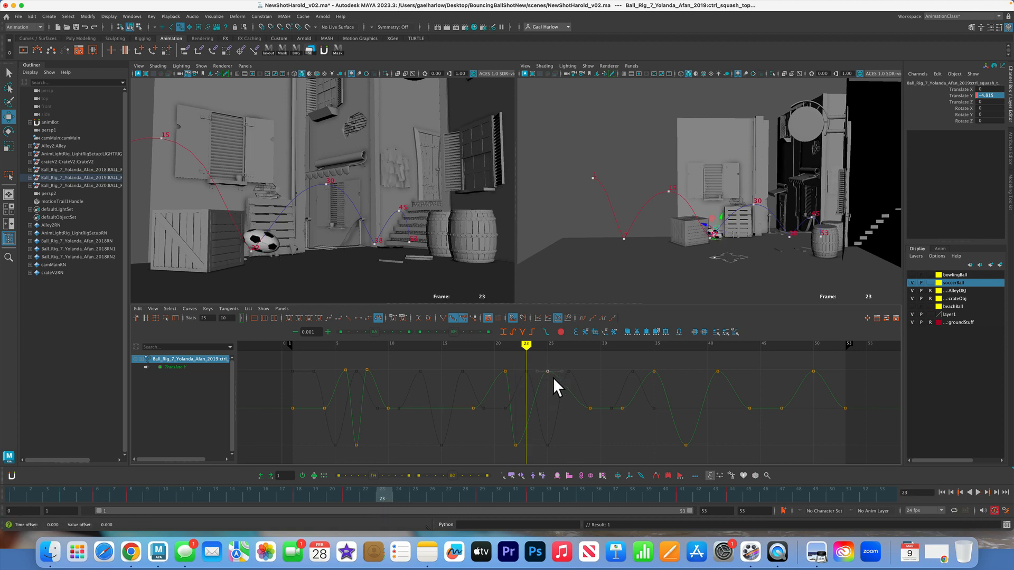
{"action": "middle_click_drag", "start_coordinate": [546, 376], "coordinate": [534, 376]}
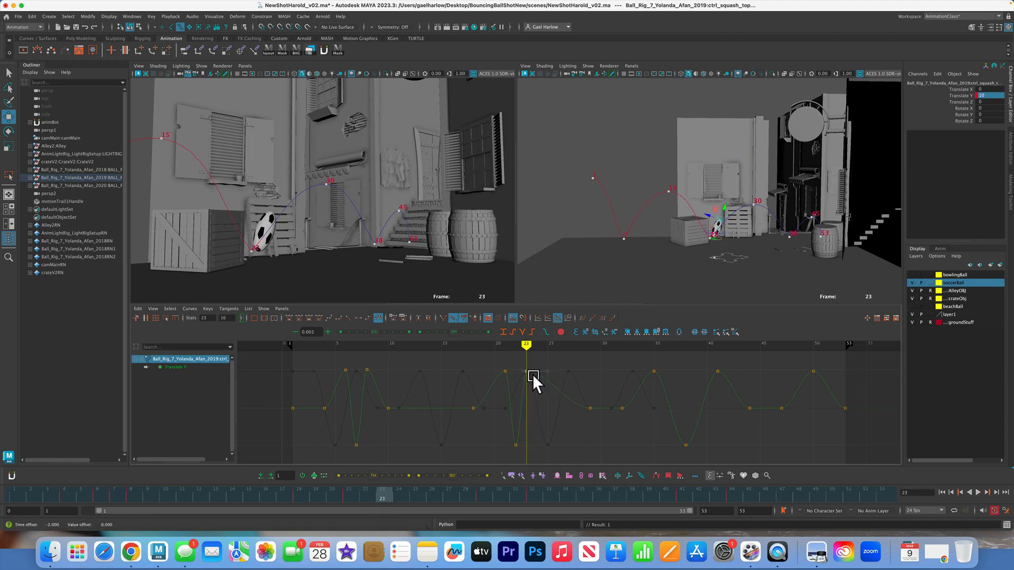
{"action": "left_click_drag", "start_coordinate": [391, 497], "coordinate": [432, 499]}
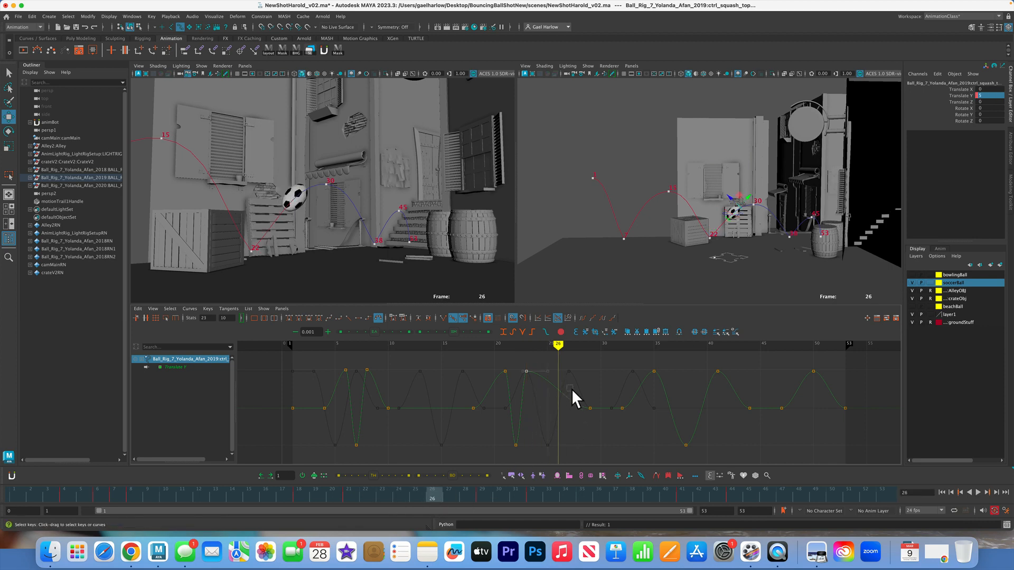
{"action": "middle_click_drag", "start_coordinate": [598, 417], "coordinate": [563, 417]}
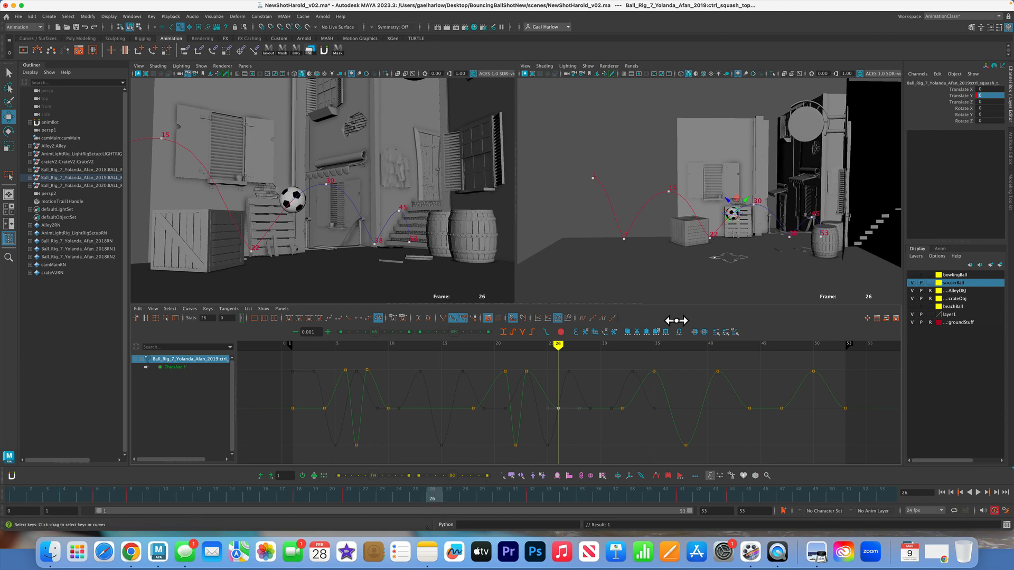
Move the stretch key before the frame 38 contact to frame 37 and the neutral key preceding it to frame 34
{"action": "left_click_drag", "start_coordinate": [446, 493], "coordinate": [622, 496]}
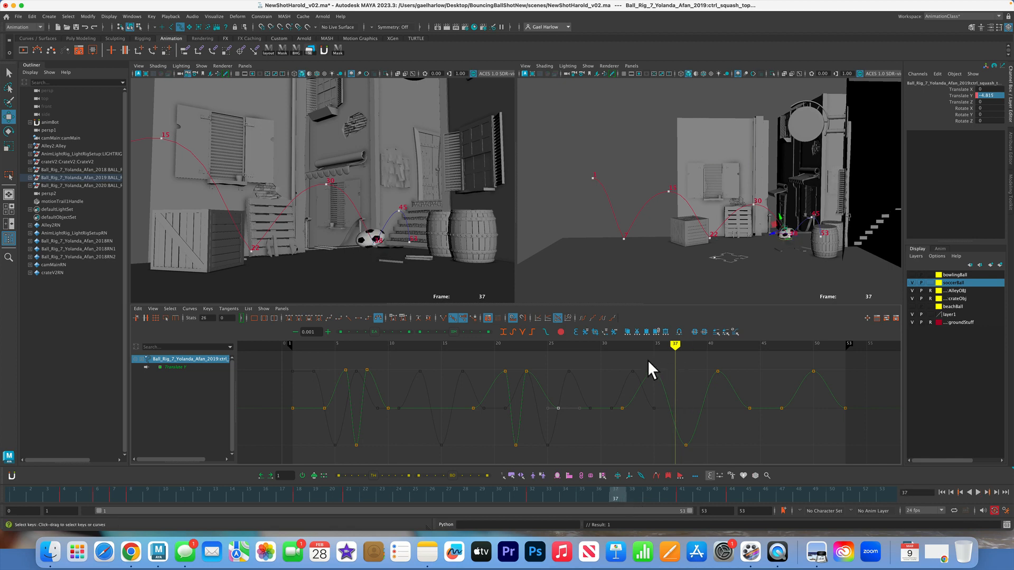
{"action": "middle_click_drag", "start_coordinate": [659, 383], "coordinate": [679, 378], "text": "shift"}
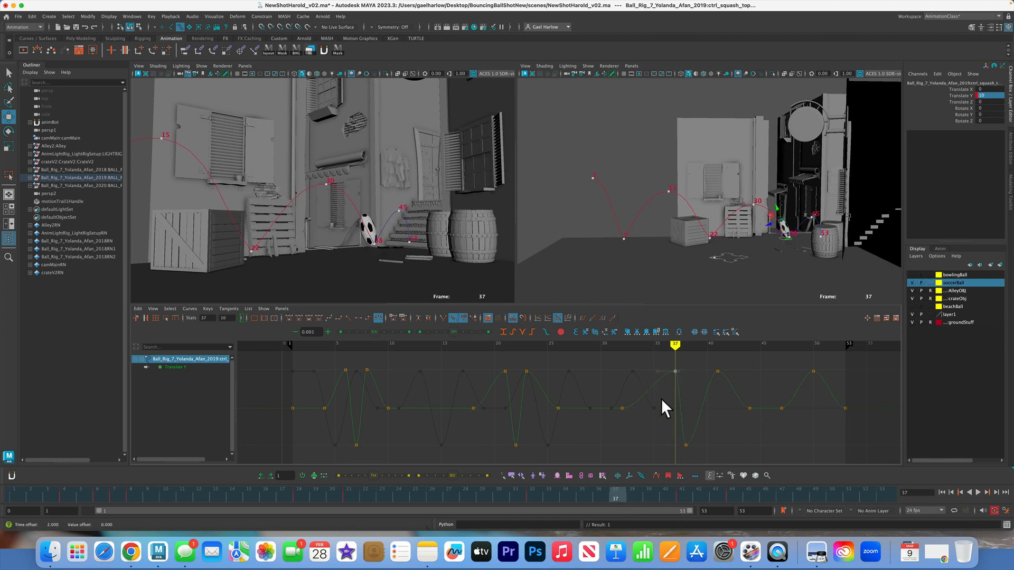
{"action": "left_click_drag", "start_coordinate": [594, 495], "coordinate": [572, 493]}
{"action": "middle_click_drag", "start_coordinate": [628, 415], "coordinate": [651, 410], "text": "shift"}
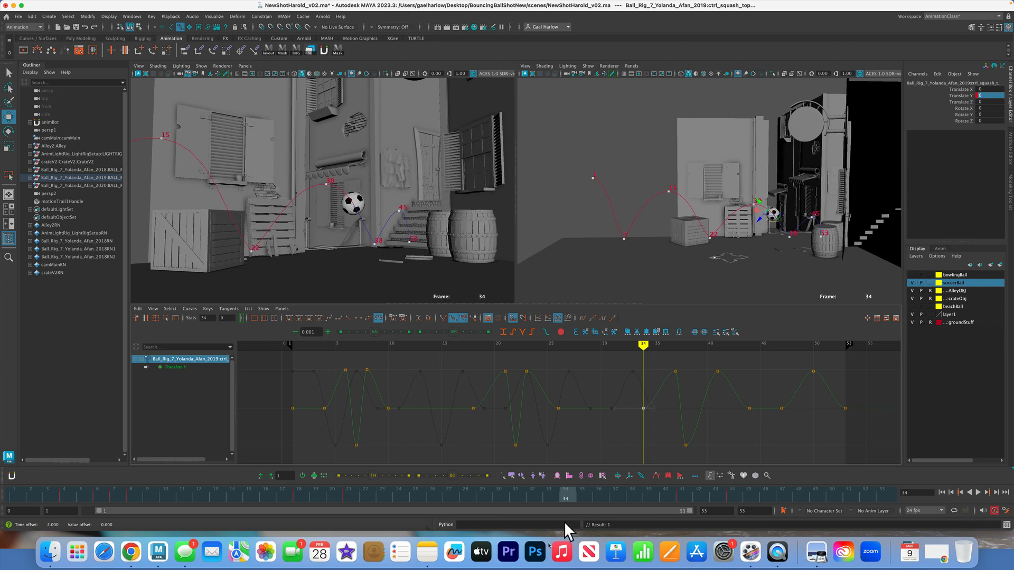
Move the stretch key after the frame 38 contact to frame 39 and the following neutral key to frame 41
{"action": "mouse_move", "coordinate": [569, 491]}
{"action": "left_mouse_down"}
{"action": "mouse_move", "coordinate": [680, 477]}
{"action": "mouse_move", "coordinate": [657, 490]}
{"action": "left_mouse_up"}
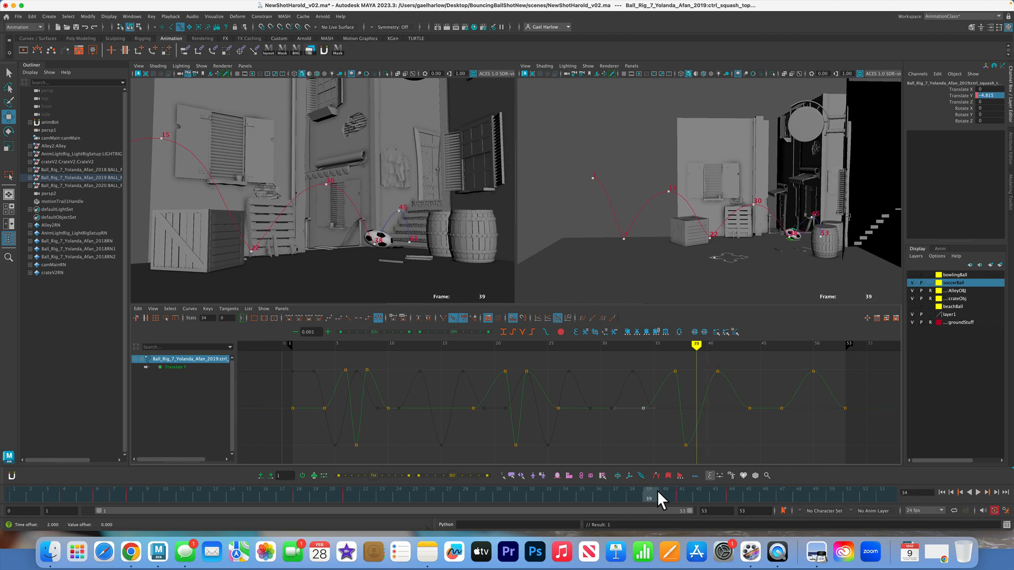
{"action": "middle_click_drag", "start_coordinate": [721, 374], "coordinate": [698, 373]}
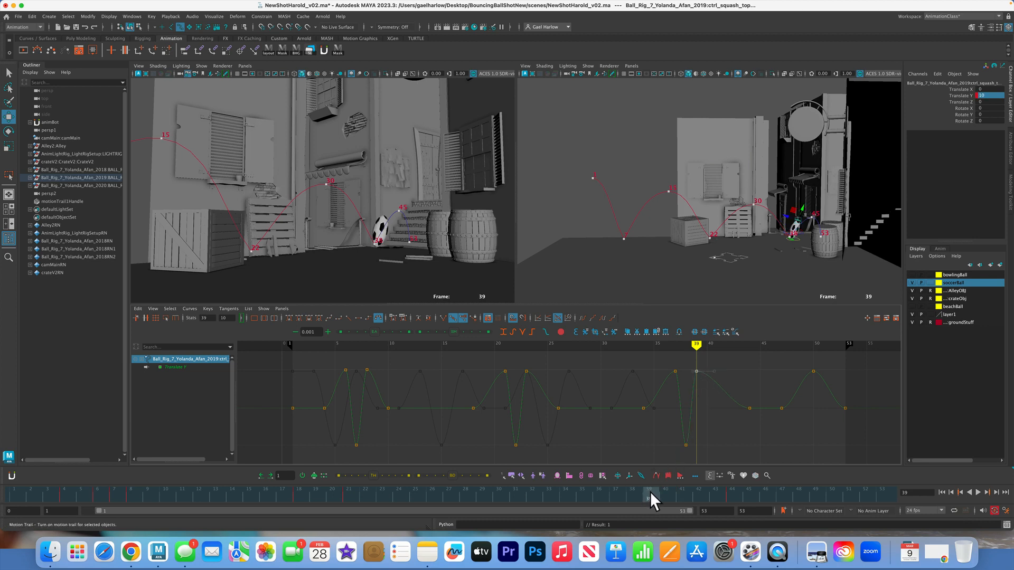
{"action": "left_click_drag", "start_coordinate": [651, 493], "coordinate": [684, 492]}
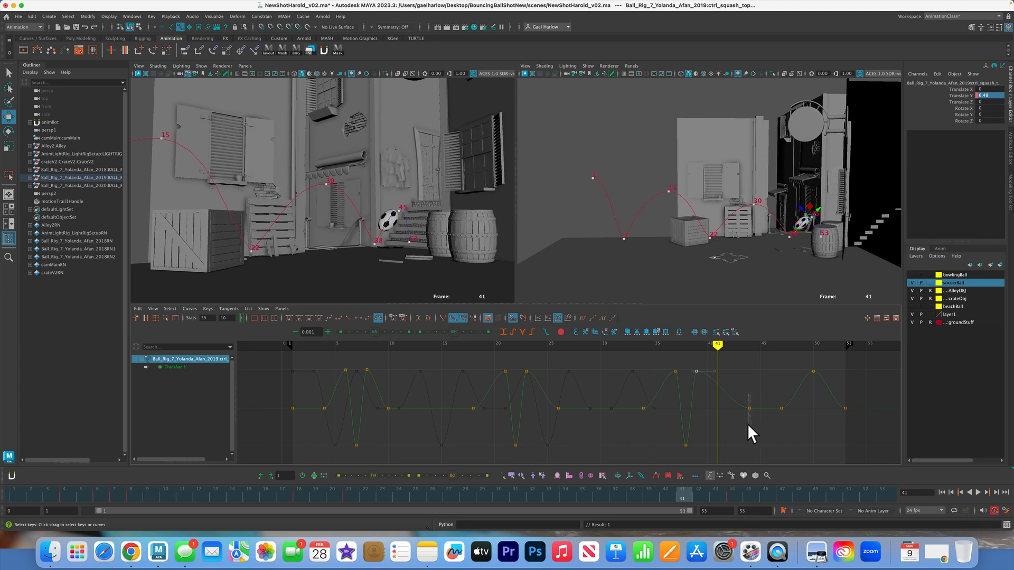
{"action": "left_click_drag", "start_coordinate": [747, 423], "coordinate": [745, 425]}
{"action": "middle_click_drag", "start_coordinate": [744, 425], "coordinate": [718, 417]}
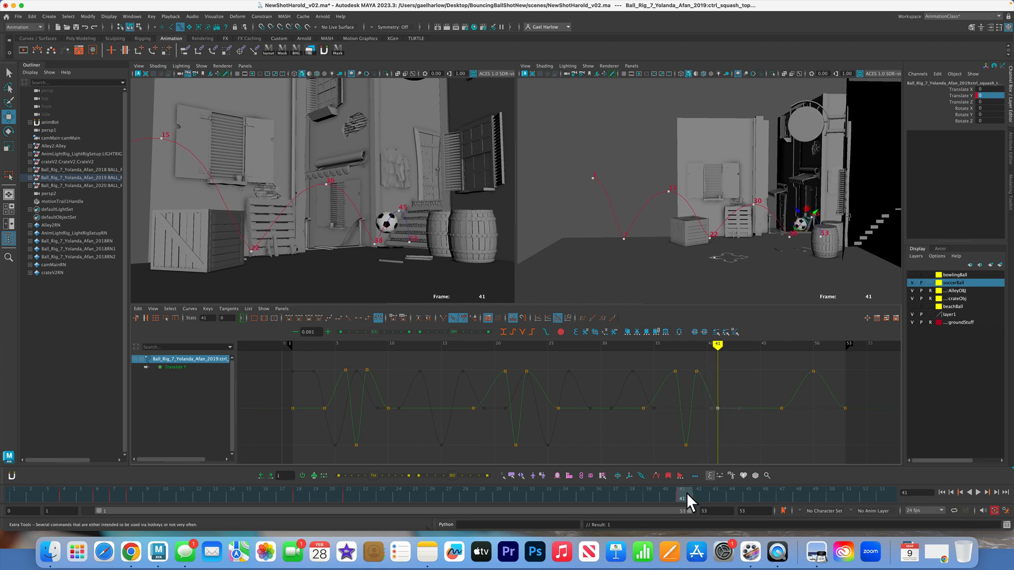
Move the neutral key before the final contact to frame 48 and the final stretch key to frame 49, lowering the stretch to about 5.1
{"action": "left_click_drag", "start_coordinate": [688, 494], "coordinate": [780, 488]}
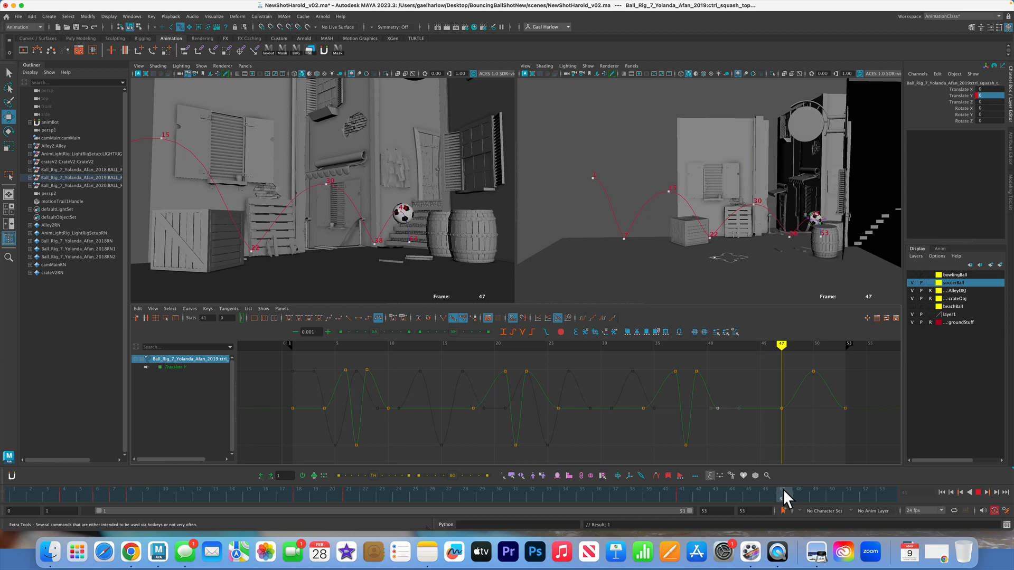
{"action": "left_click_drag", "start_coordinate": [784, 489], "coordinate": [796, 494]}
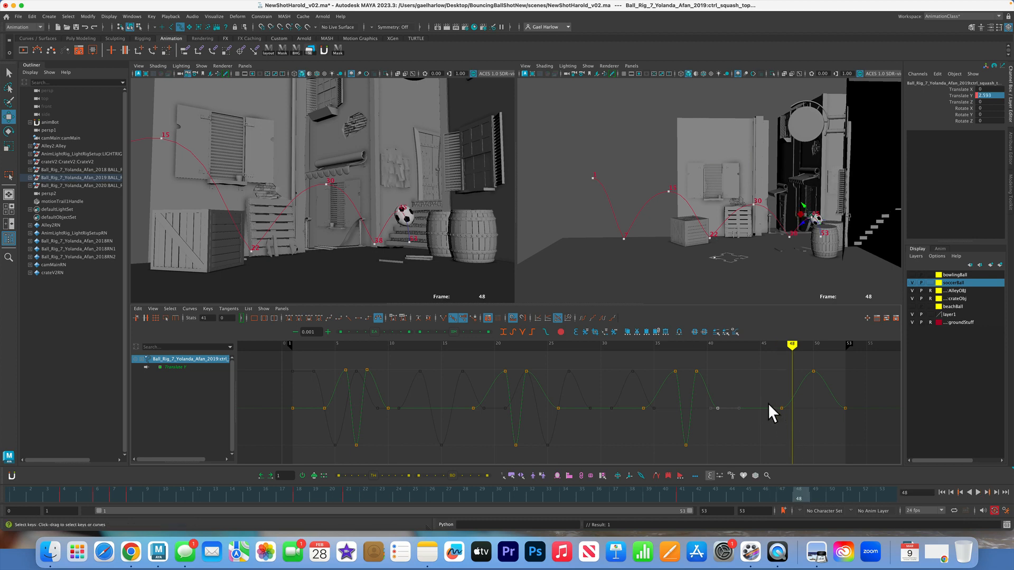
{"action": "left_click_drag", "start_coordinate": [784, 409], "coordinate": [795, 409]}
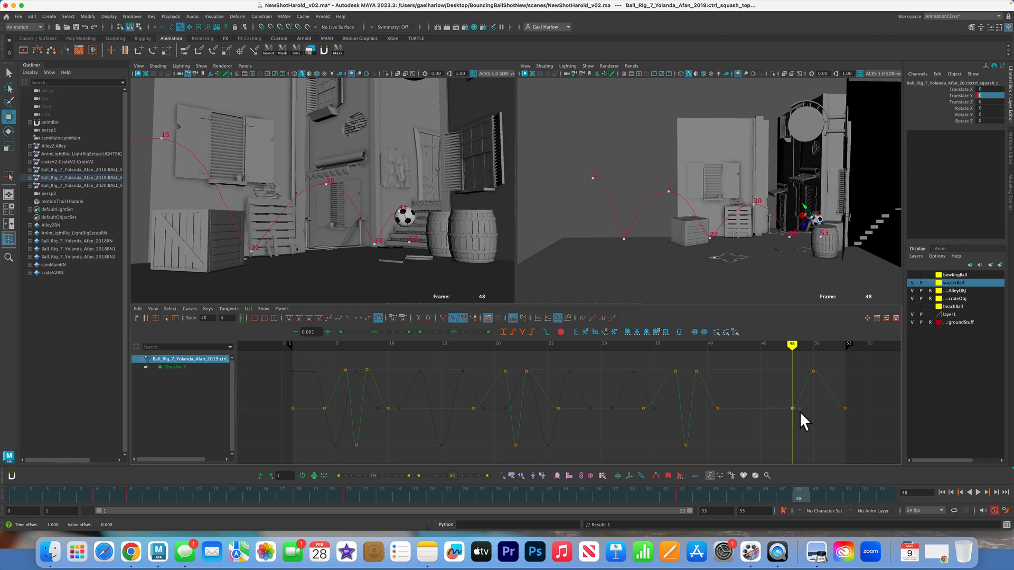
{"action": "left_click", "coordinate": [815, 494]}
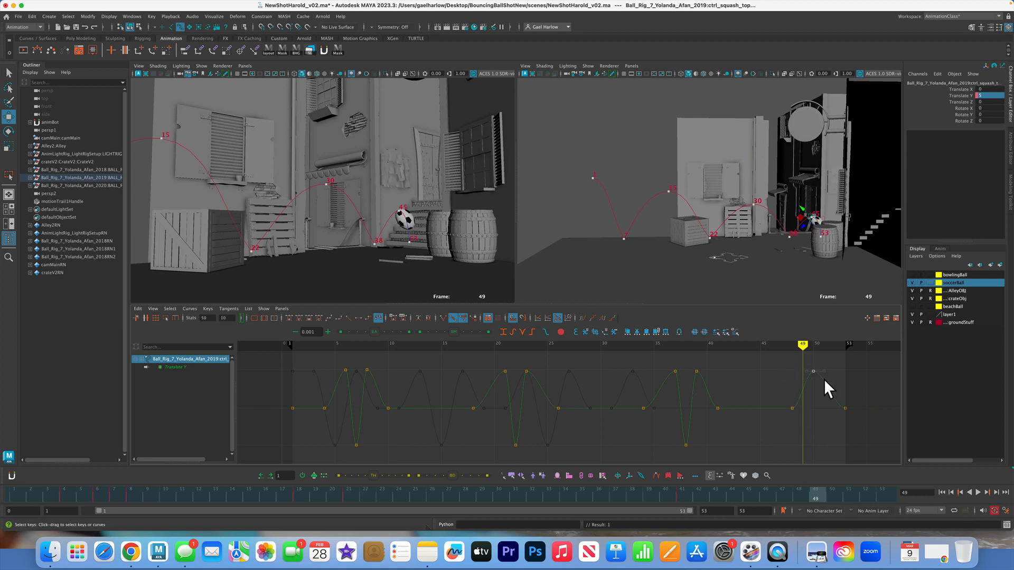
{"action": "middle_click_drag", "start_coordinate": [824, 379], "coordinate": [806, 393]}
Reduce the stretch and squash keys around the frame 22 and 38 contacts, bringing the frame 38 squash to about -3.1
{"action": "left_click_drag", "start_coordinate": [660, 368], "coordinate": [708, 386]}
{"action": "middle_click_drag", "start_coordinate": [699, 401], "coordinate": [699, 401]}
{"action": "left_click_drag", "start_coordinate": [463, 352], "coordinate": [553, 375]}
{"action": "middle_click_drag", "start_coordinate": [554, 381], "coordinate": [553, 388]}
{"action": "left_click_drag", "start_coordinate": [498, 428], "coordinate": [530, 451]}
{"action": "middle_click_drag", "start_coordinate": [531, 452], "coordinate": [528, 436]}
Move the final stretch key on the squash control's Translate Y curve to frame 50
{"action": "left_click", "coordinate": [831, 493]}
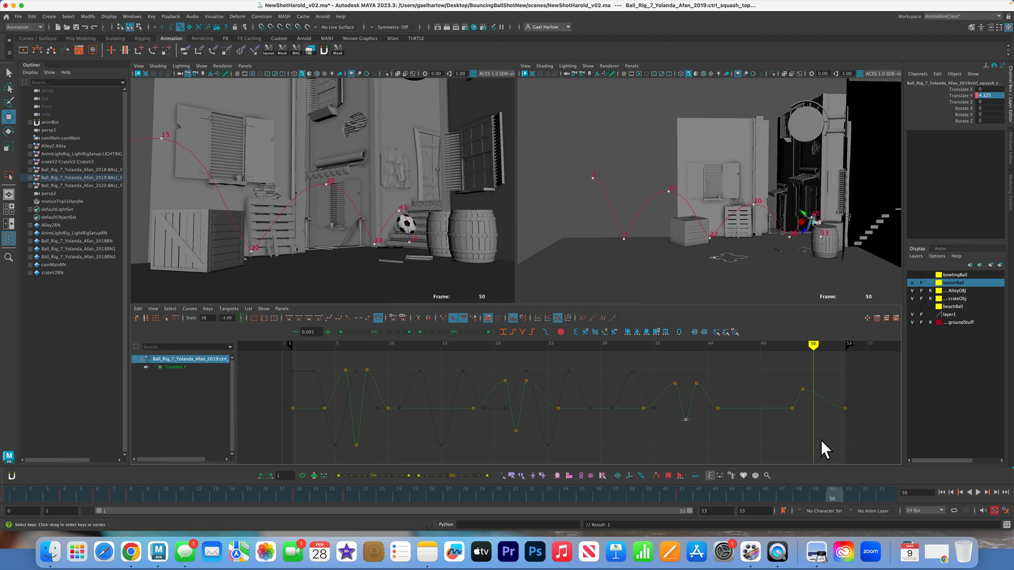
{"action": "left_click_drag", "start_coordinate": [810, 390], "coordinate": [809, 392]}
{"action": "middle_click_drag", "start_coordinate": [809, 392], "coordinate": [814, 392]}
Shift the last neutral and stretch keys to frames 50 and 52, and remove the end key at frame 53
{"action": "left_click_drag", "start_coordinate": [842, 496], "coordinate": [866, 496]}
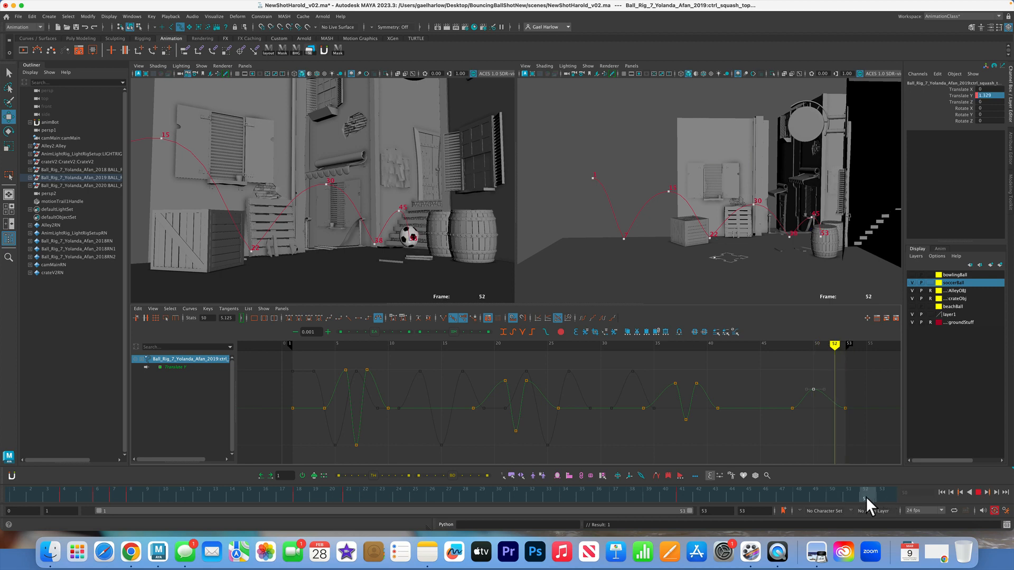
{"action": "left_click", "coordinate": [775, 375]}
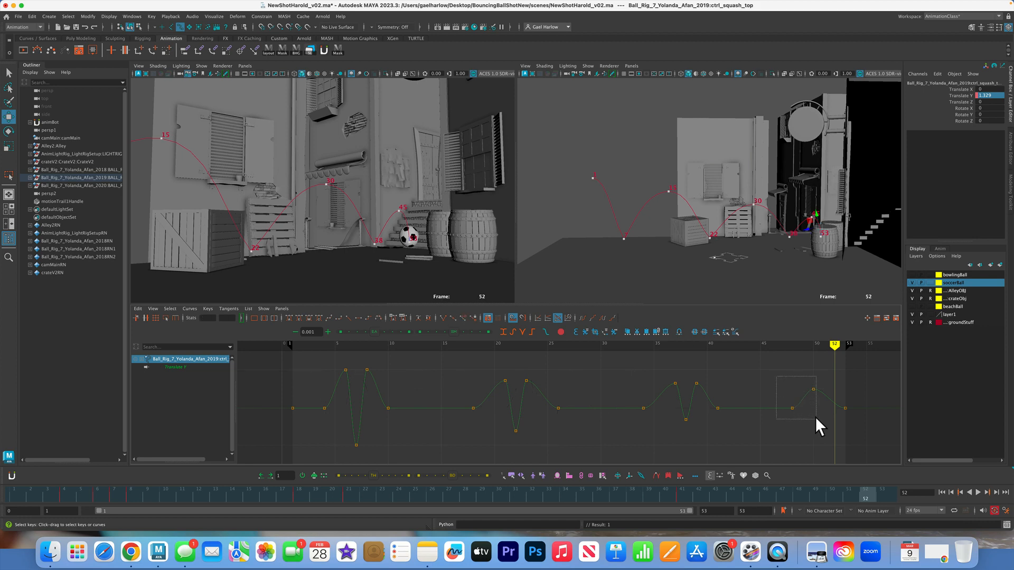
{"action": "left_click_drag", "start_coordinate": [816, 416], "coordinate": [816, 416]}
{"action": "middle_click_drag", "start_coordinate": [814, 408], "coordinate": [826, 409], "text": "shift"}
{"action": "left_click", "coordinate": [841, 398]}
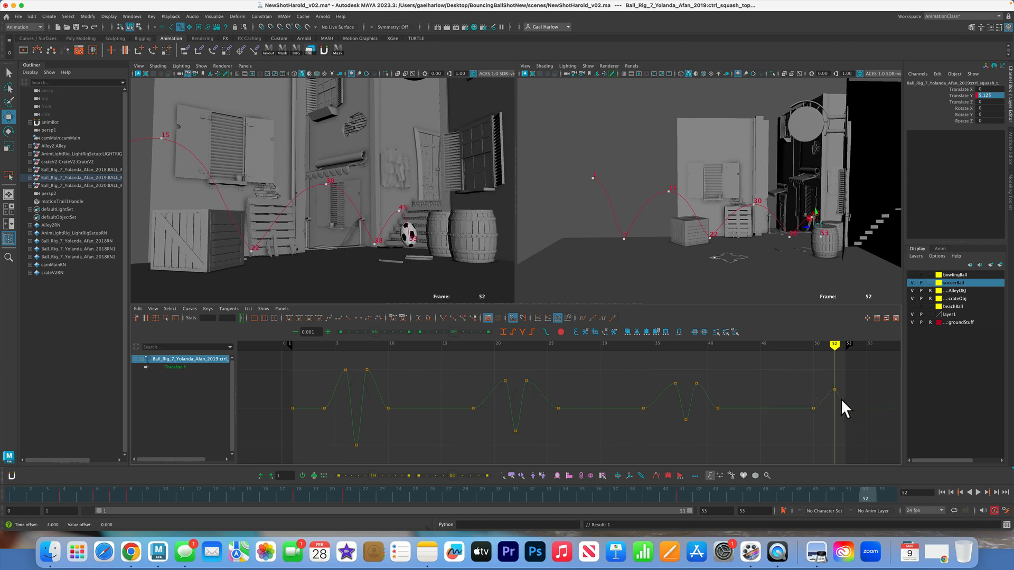
Lower the stretch key at frame 52 to about 2.3 and scrub back through the shot to frame 1
{"action": "left_click_drag", "start_coordinate": [829, 381], "coordinate": [842, 395]}
{"action": "middle_click_drag", "start_coordinate": [843, 382], "coordinate": [844, 393], "text": "shift"}
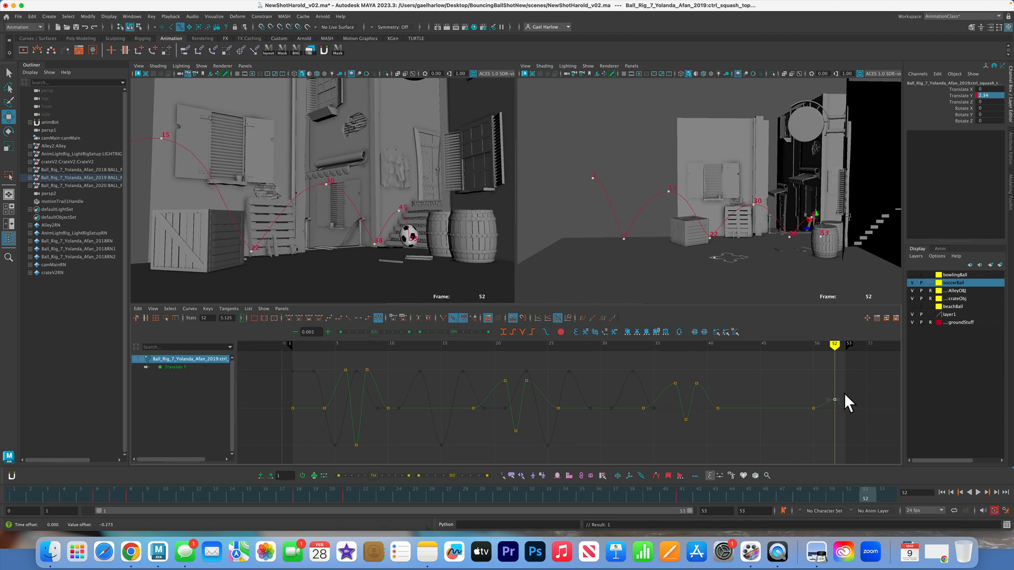
{"action": "mouse_move", "coordinate": [873, 490]}
{"action": "left_mouse_down"}
{"action": "mouse_move", "coordinate": [550, 512]}
{"action": "mouse_move", "coordinate": [15, 489]}
{"action": "mouse_move", "coordinate": [865, 491]}
{"action": "mouse_move", "coordinate": [37, 482]}
{"action": "mouse_move", "coordinate": [502, 472]}
{"action": "mouse_move", "coordinate": [851, 485]}
{"action": "mouse_move", "coordinate": [14, 493]}
{"action": "left_mouse_up"}
Deselect the squash control and create a playblast of the shot through the main camera
{"action": "left_click", "coordinate": [320, 101]}
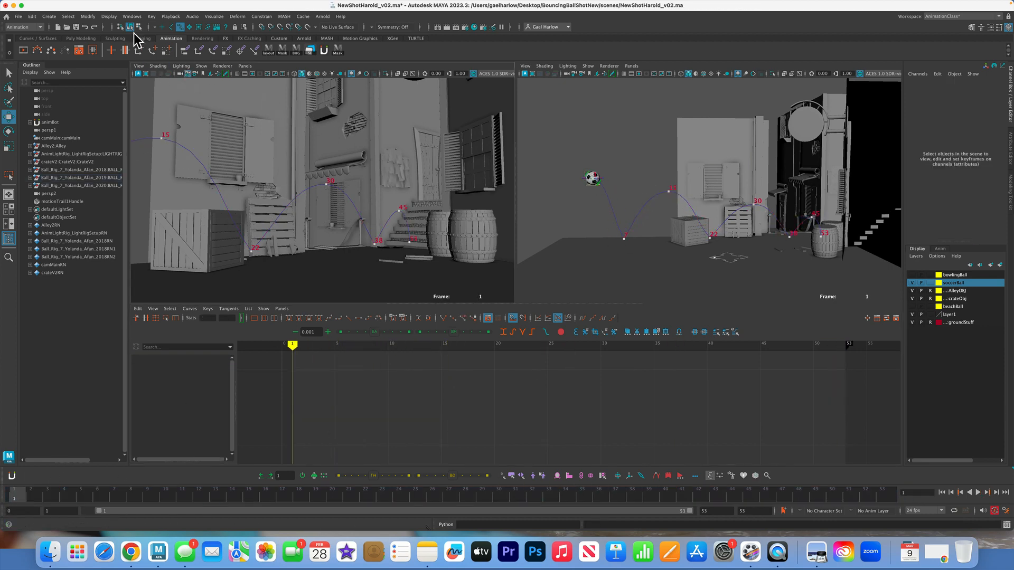
{"action": "left_click", "coordinate": [132, 16]}
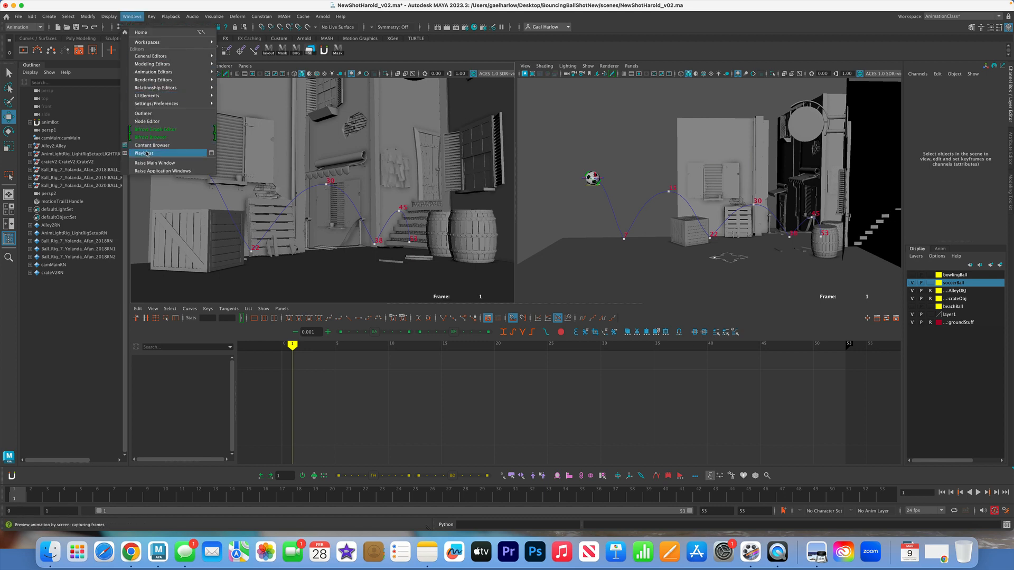
{"action": "left_click", "coordinate": [164, 150]}
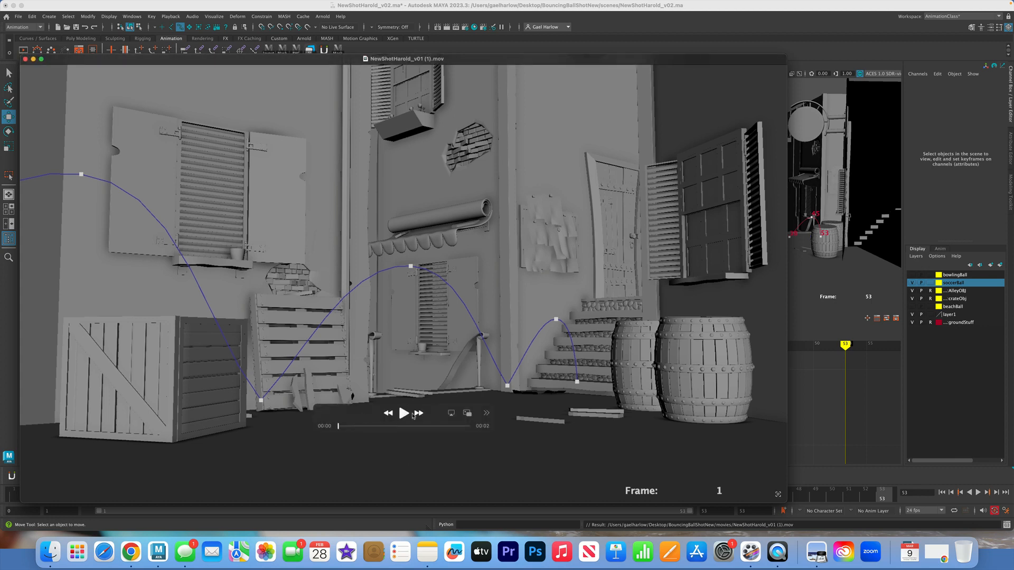
Play the playblast, check the frames around the second bounce, and close the movie
{"action": "left_click", "coordinate": [404, 414]}
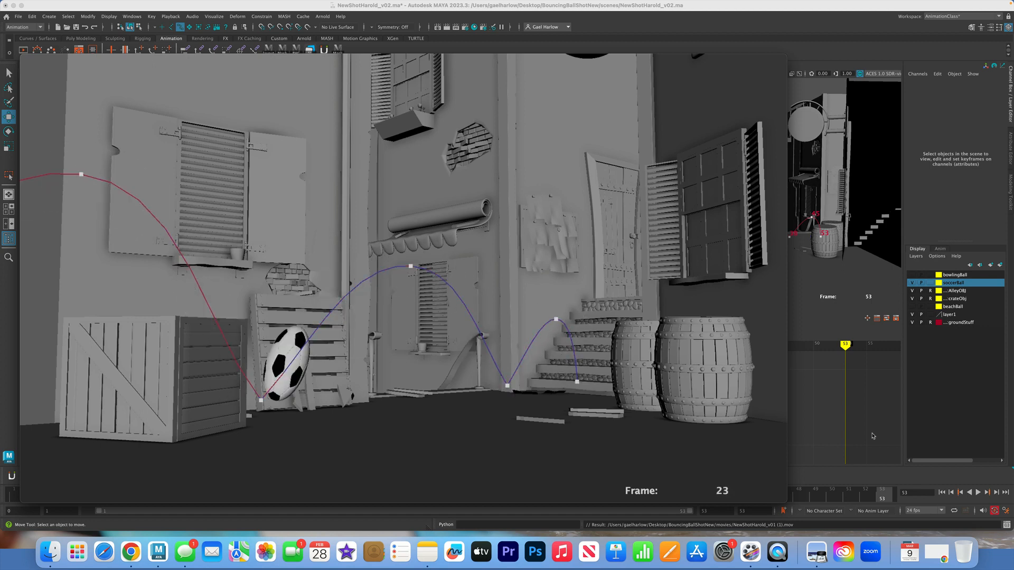
{"action": "mouse_move", "coordinate": [574, 396]}
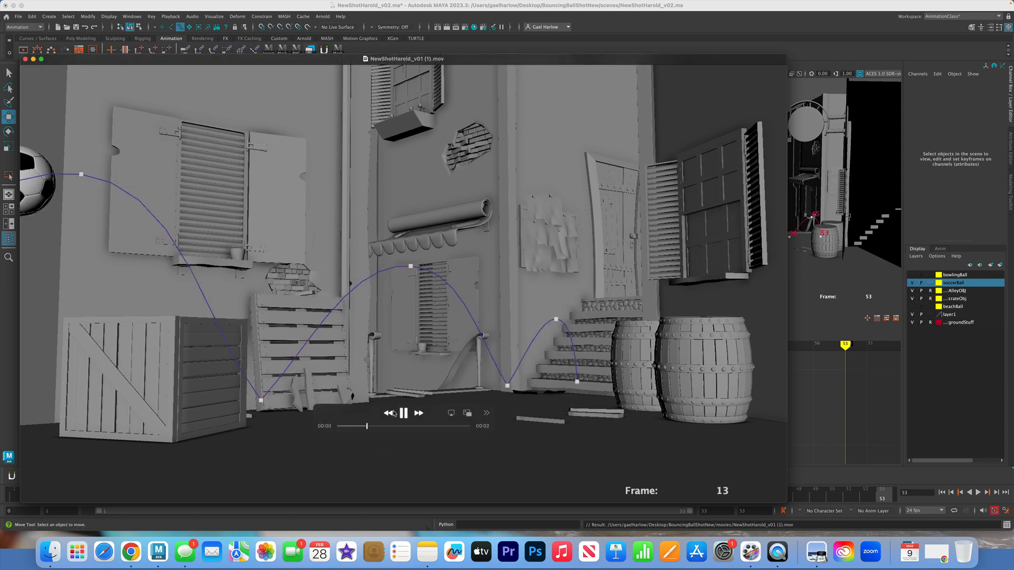
{"action": "left_click", "coordinate": [400, 426]}
{"action": "mouse_move", "coordinate": [406, 428]}
{"action": "left_mouse_down"}
{"action": "mouse_move", "coordinate": [472, 429]}
{"action": "mouse_move", "coordinate": [376, 439]}
{"action": "mouse_move", "coordinate": [398, 438]}
{"action": "left_mouse_up"}
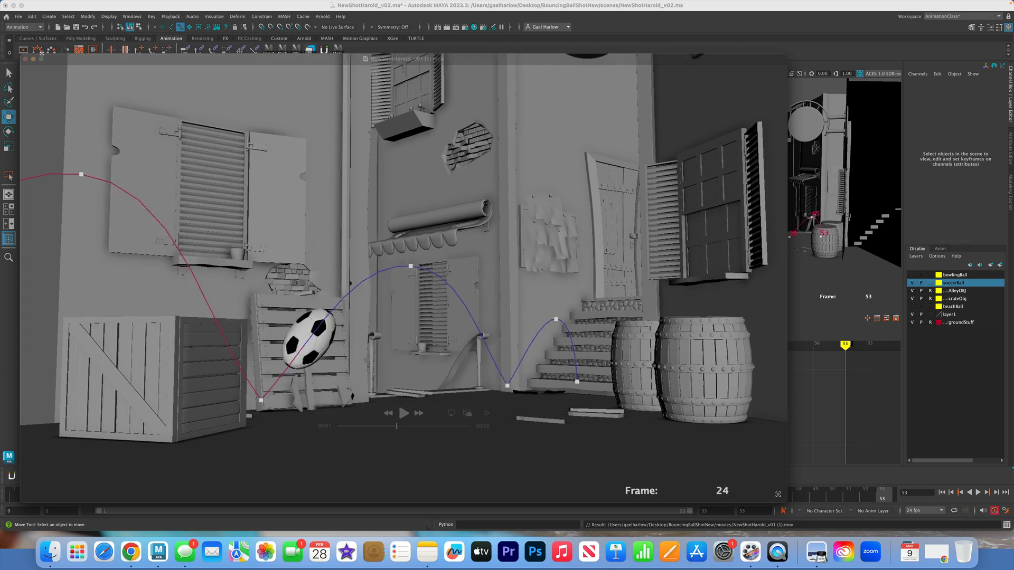
{"action": "left_click", "coordinate": [24, 59]}
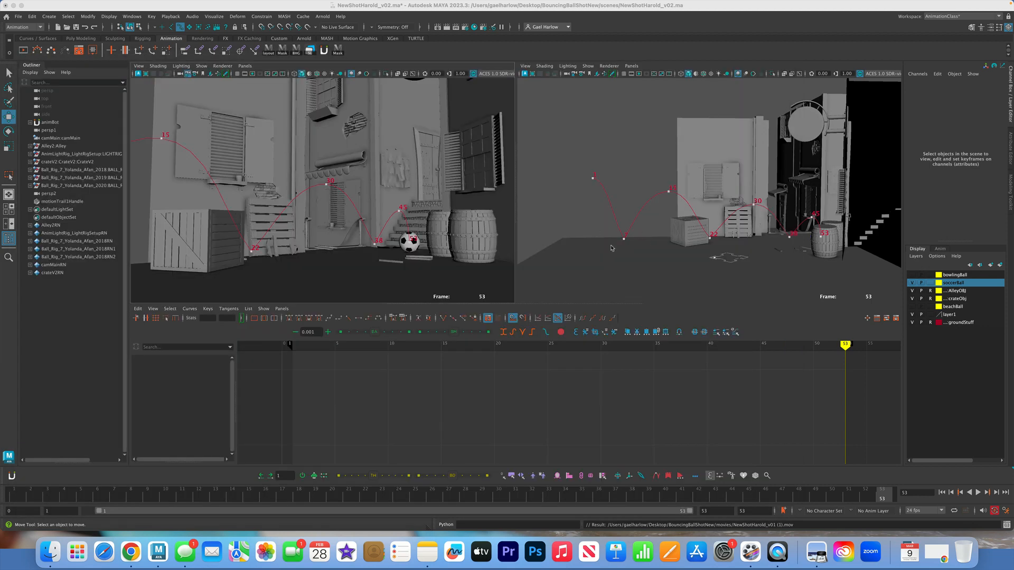
Return to frame 1, frame the soccer ball up close and select its ball rotation control
{"action": "left_click", "coordinate": [21, 489]}
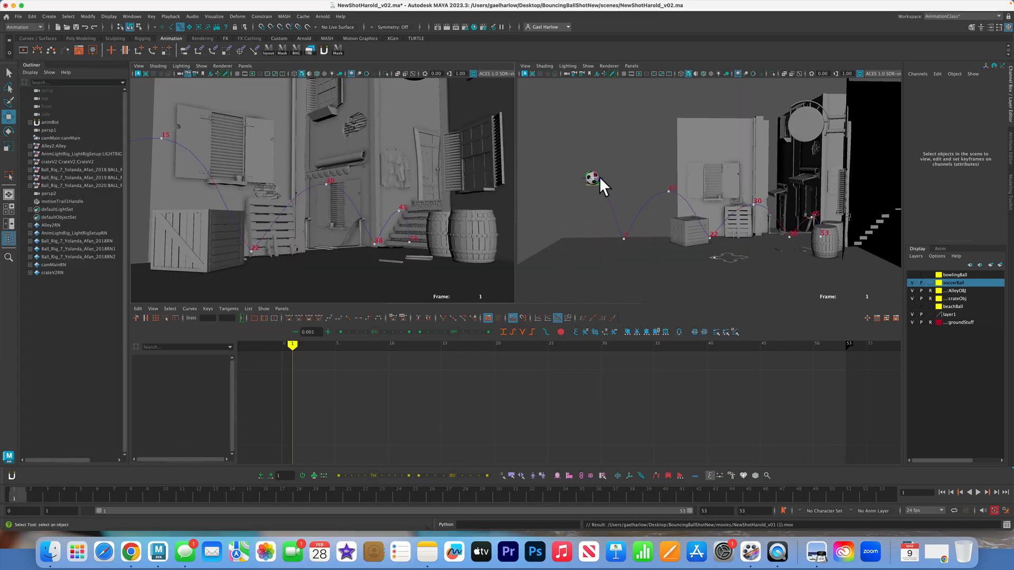
{"action": "left_click", "coordinate": [598, 176]}
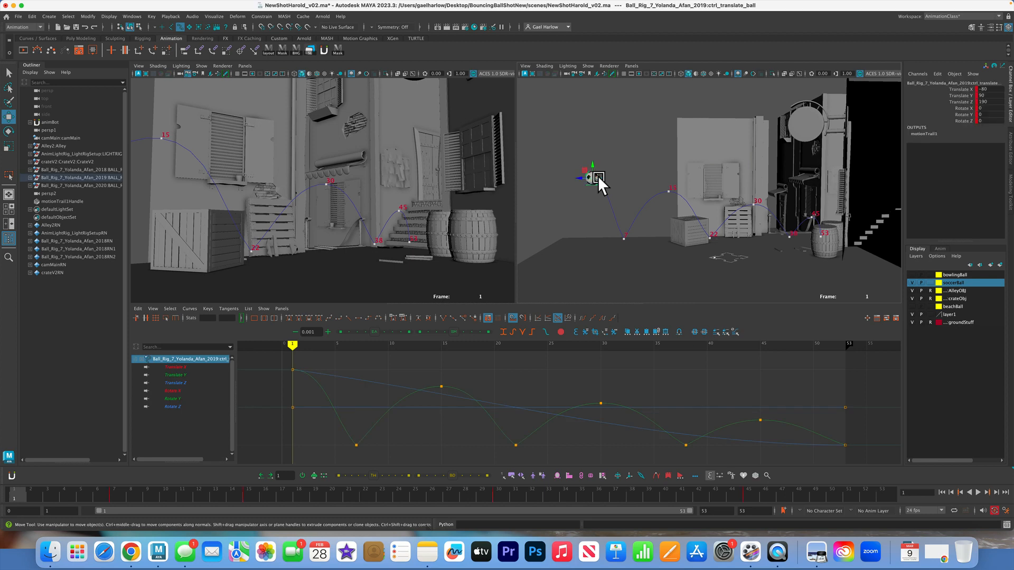
{"action": "key", "text": "f"}
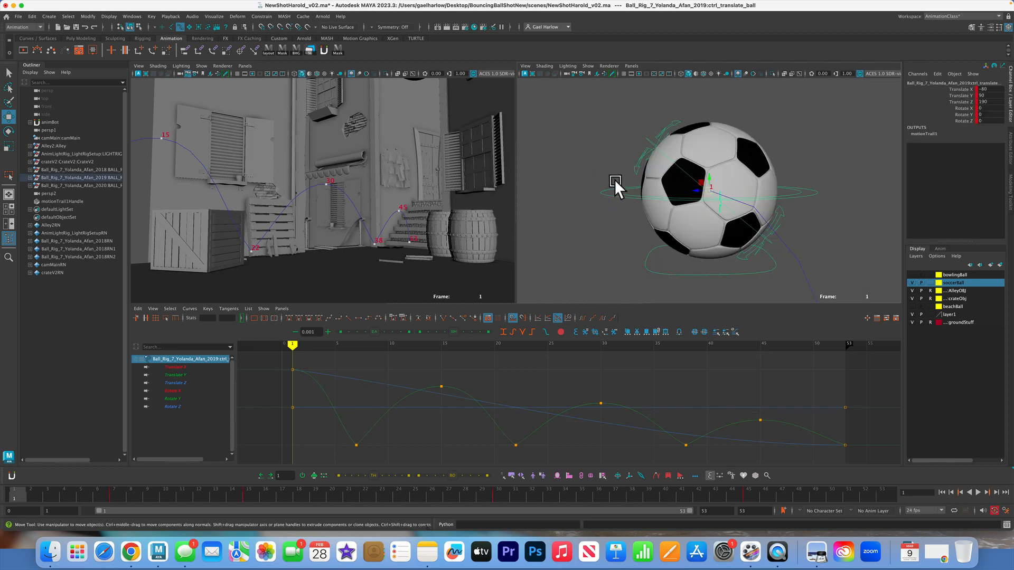
{"action": "left_click", "coordinate": [819, 186]}
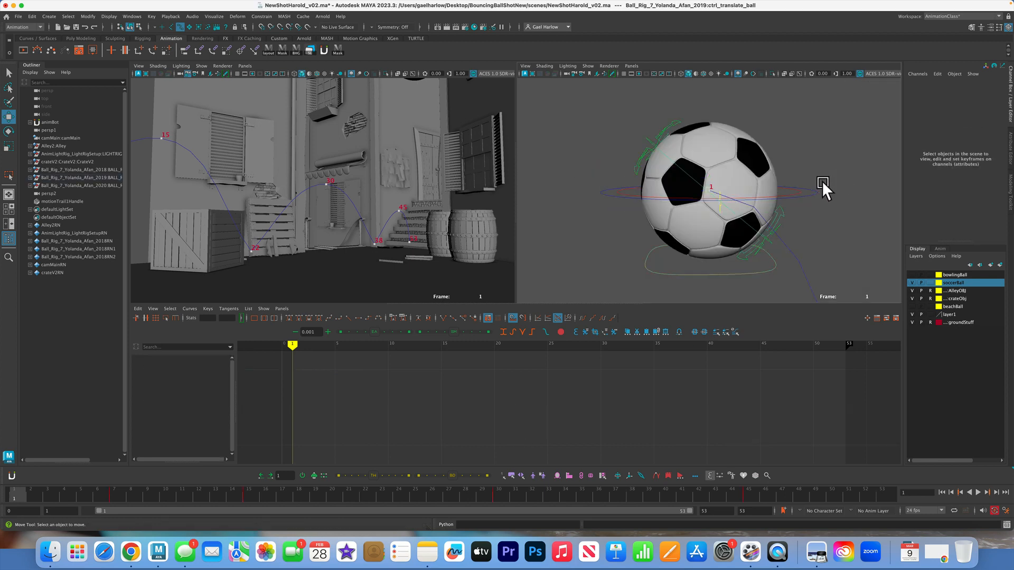
{"action": "left_click", "coordinate": [794, 191]}
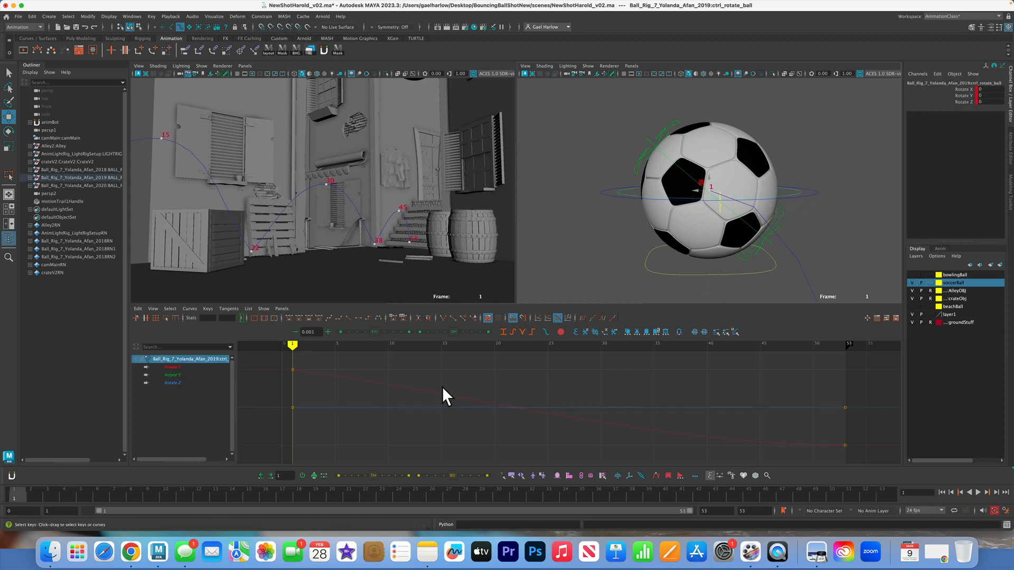
Scrub the shot to the contact at frame 38 and isolate the ball rotation control's Rotate X curve
{"action": "left_click", "coordinate": [586, 496]}
{"action": "left_click_drag", "start_coordinate": [587, 497], "coordinate": [631, 502]}
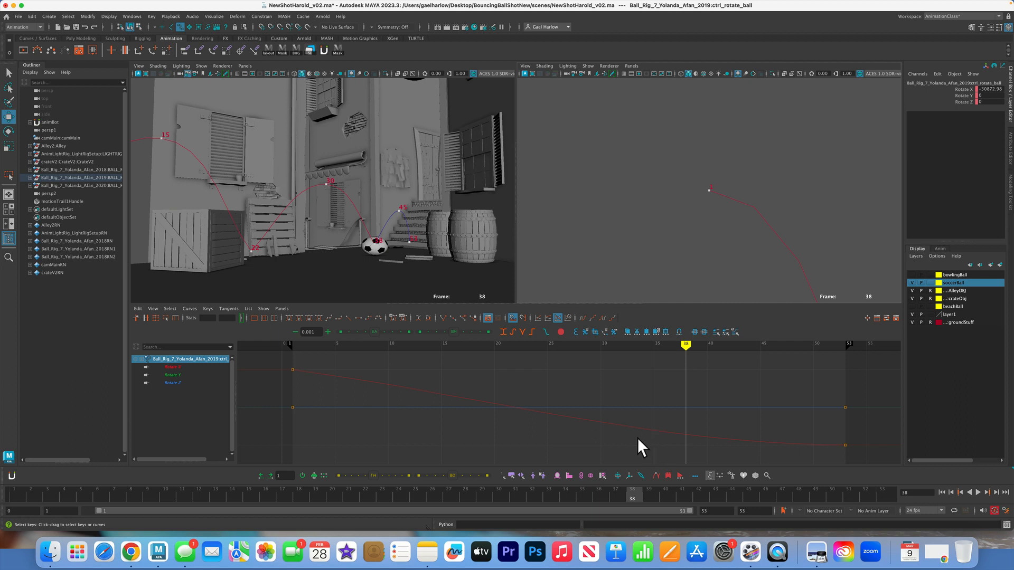
{"action": "left_click", "coordinate": [949, 91]}
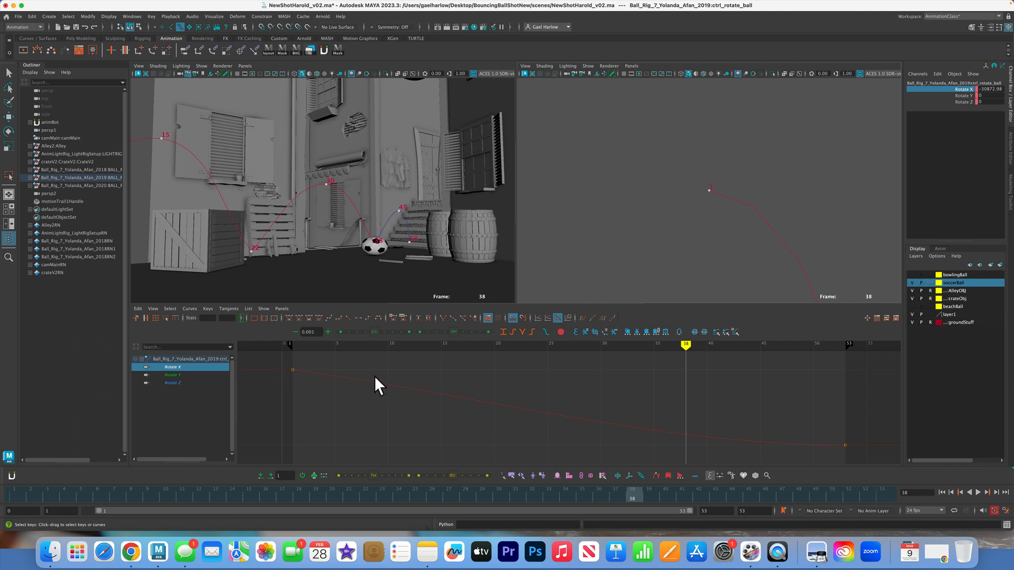
Scale the whole Rotate X curve down in value with the Region tool, keeping its frame 1 key fixed
{"action": "left_click_drag", "start_coordinate": [375, 376], "coordinate": [384, 405]}
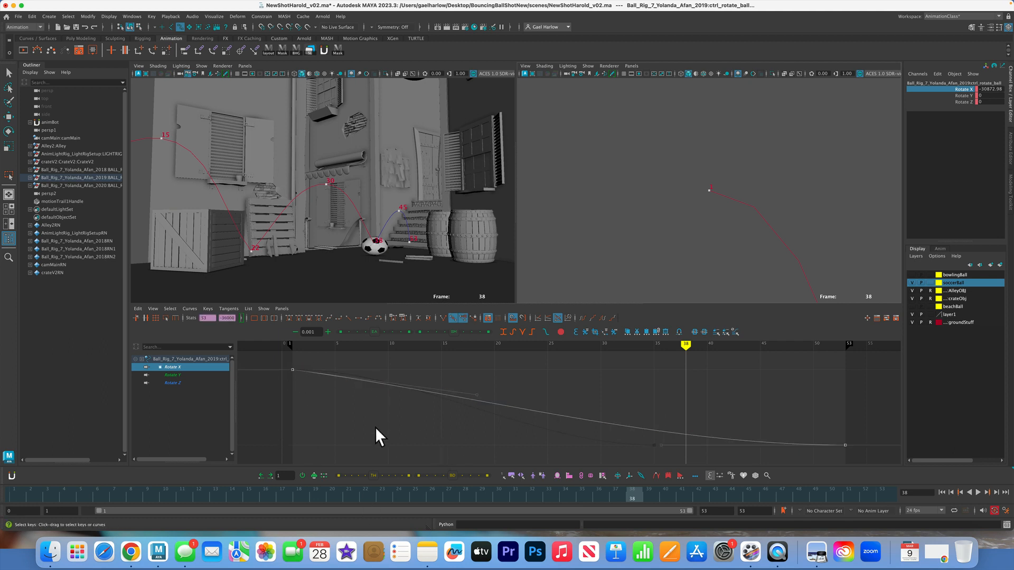
{"action": "left_click", "coordinate": [165, 318]}
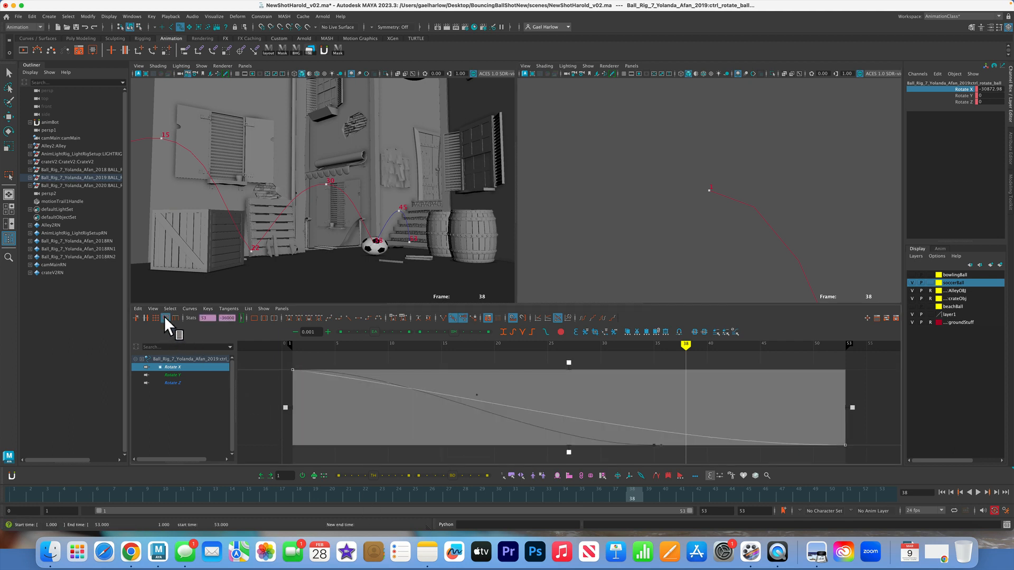
{"action": "left_click_drag", "start_coordinate": [568, 452], "coordinate": [563, 422]}
{"action": "left_click", "coordinate": [760, 451]}
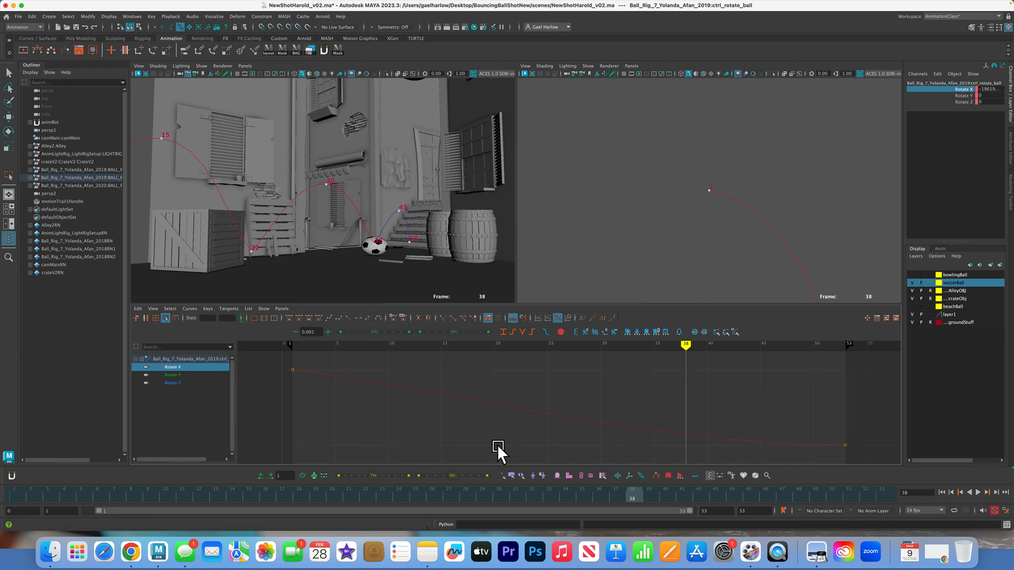
Add a Rotate X key at frame 38 and lower it almost to the level of the frame 53 key
{"action": "left_click_drag", "start_coordinate": [861, 450], "coordinate": [835, 423]}
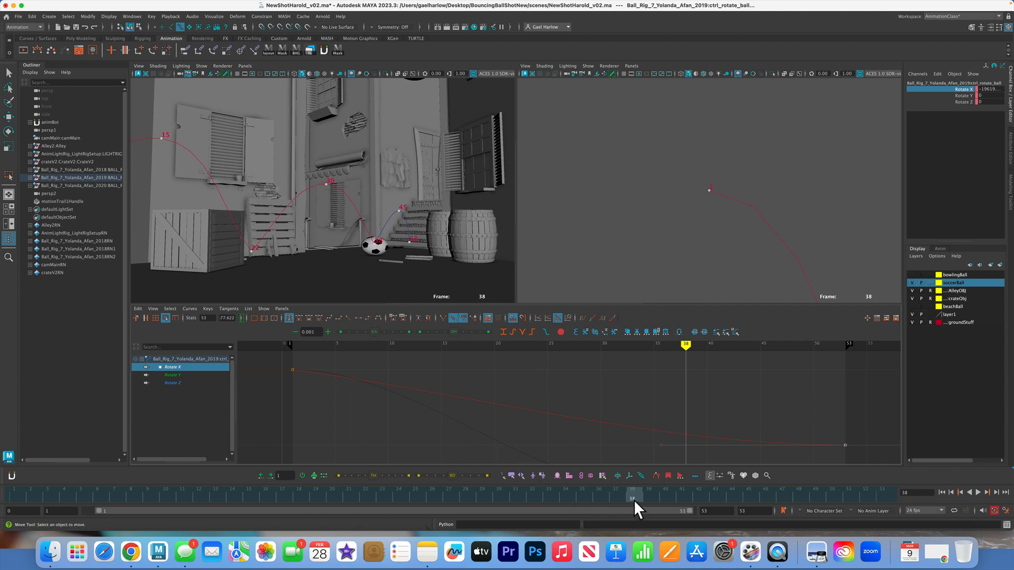
{"action": "left_click", "coordinate": [731, 404]}
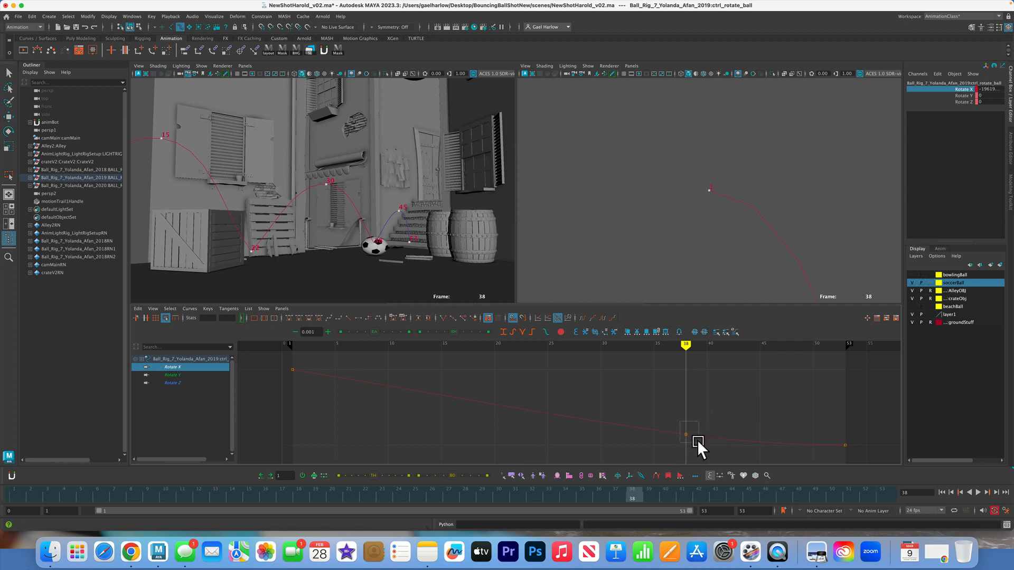
{"action": "left_click_drag", "start_coordinate": [697, 439], "coordinate": [698, 440]}
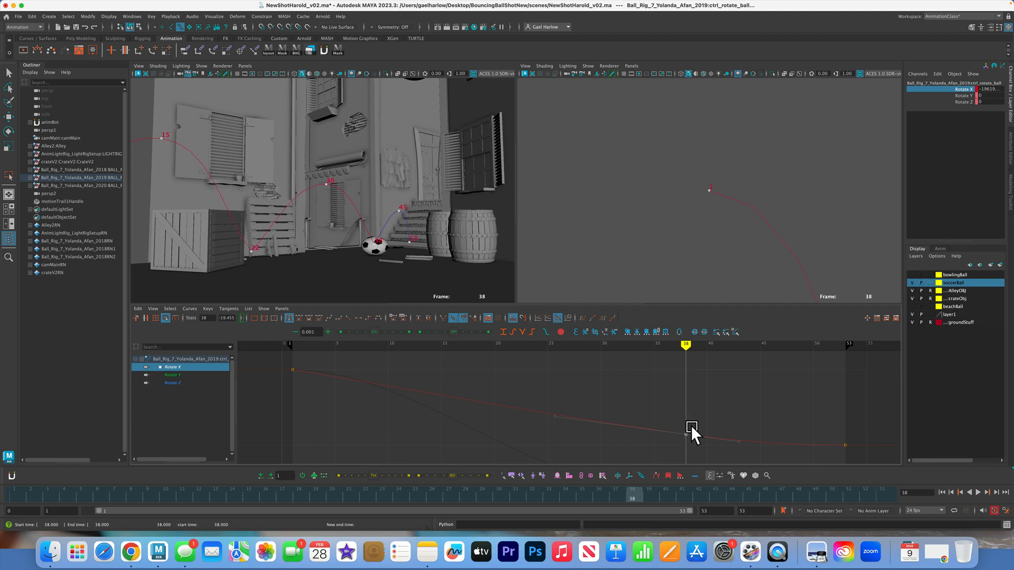
{"action": "key", "text": "w"}
{"action": "middle_click_drag", "start_coordinate": [684, 419], "coordinate": [686, 427]}
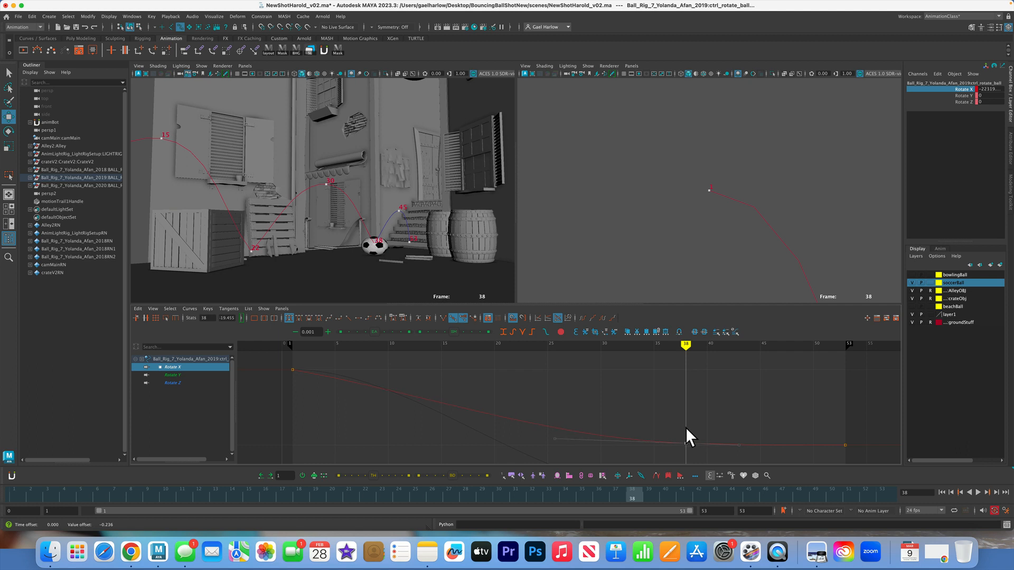
{"action": "middle_click_drag", "start_coordinate": [685, 427], "coordinate": [686, 425]}
{"action": "left_click", "coordinate": [812, 416]}
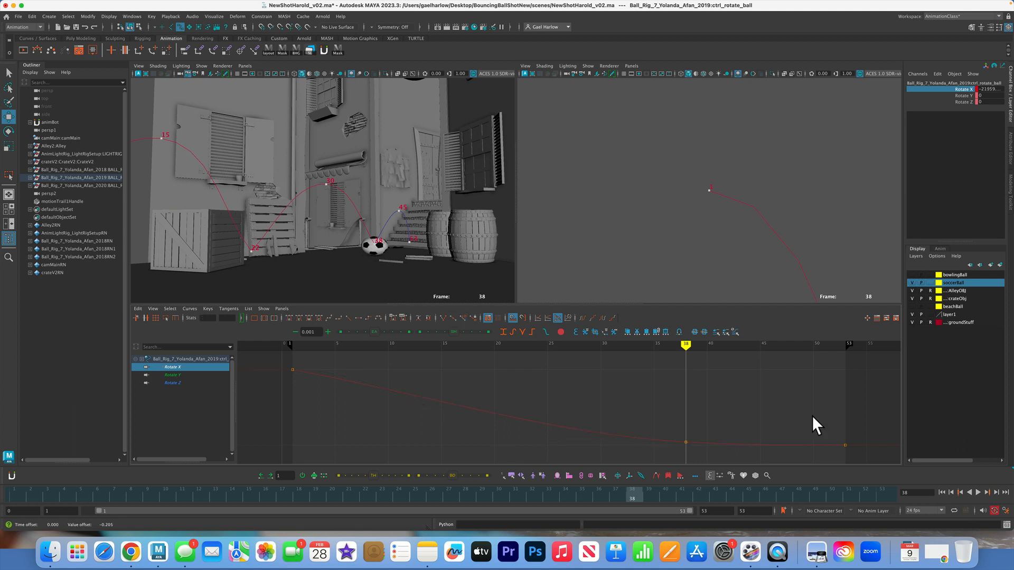
Deselect the ball rotation control and create a new playblast of the shot through the main camera
{"action": "left_click", "coordinate": [484, 145]}
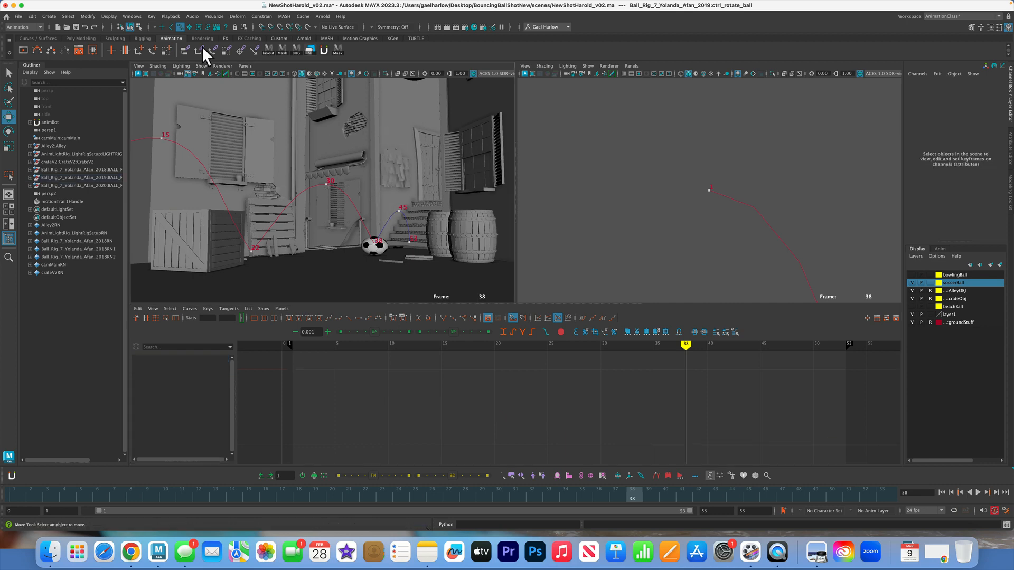
{"action": "left_click", "coordinate": [132, 16]}
{"action": "left_click", "coordinate": [151, 153]}
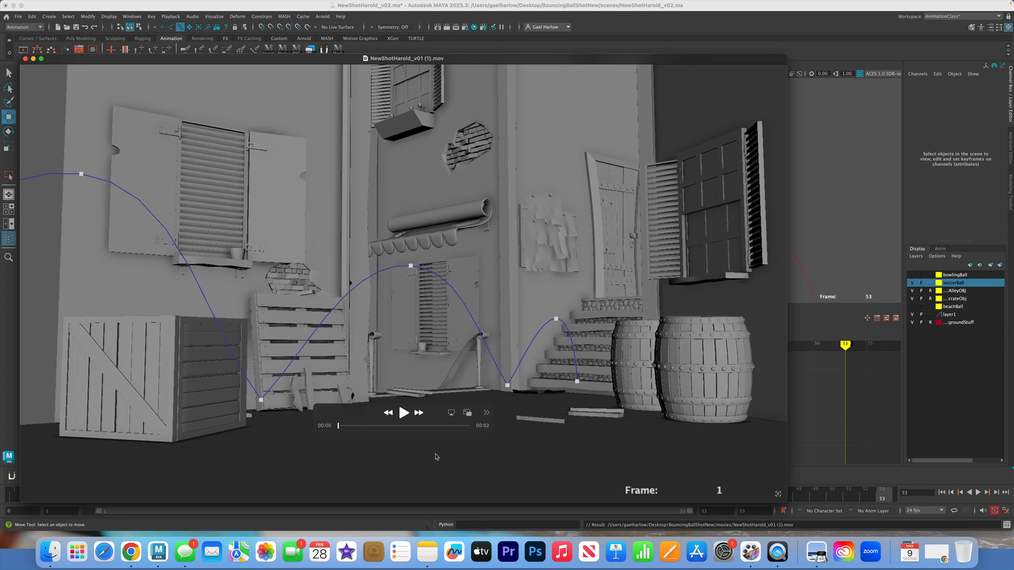
Play the playblast to check the ball's rotation through the bounces, and close the movie
{"action": "left_click", "coordinate": [406, 412]}
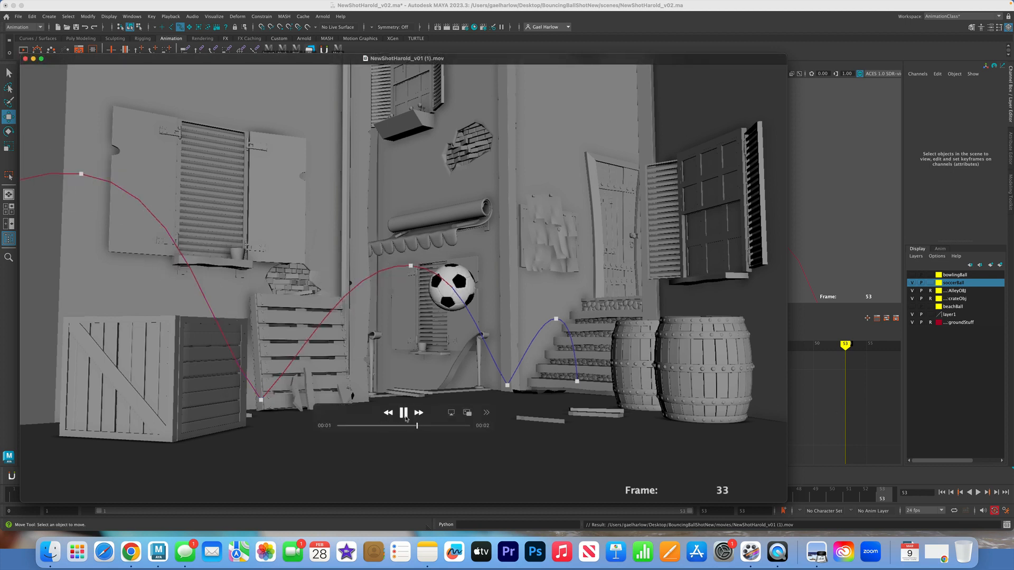
{"action": "left_click", "coordinate": [406, 419]}
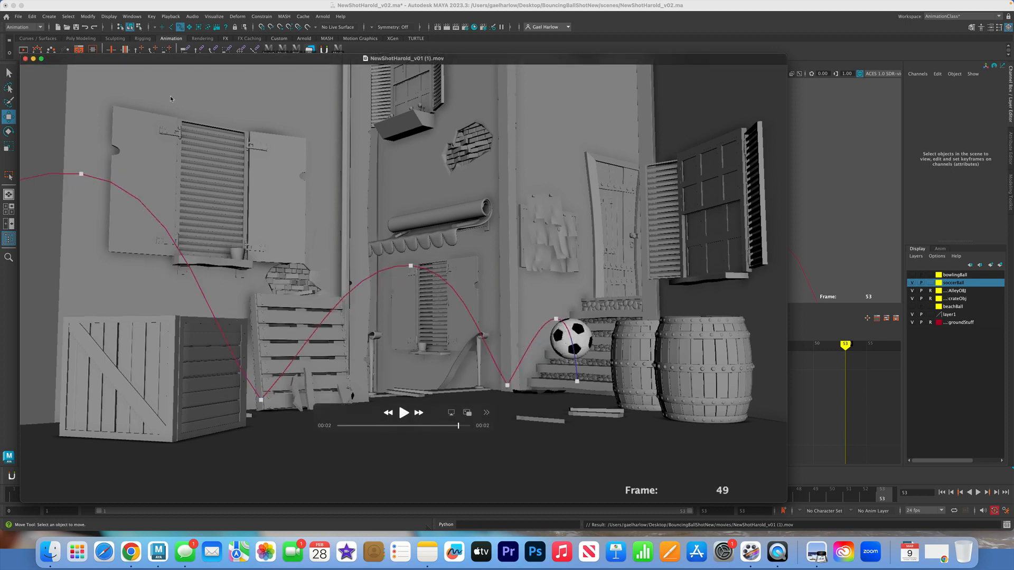
{"action": "left_click", "coordinate": [25, 59]}
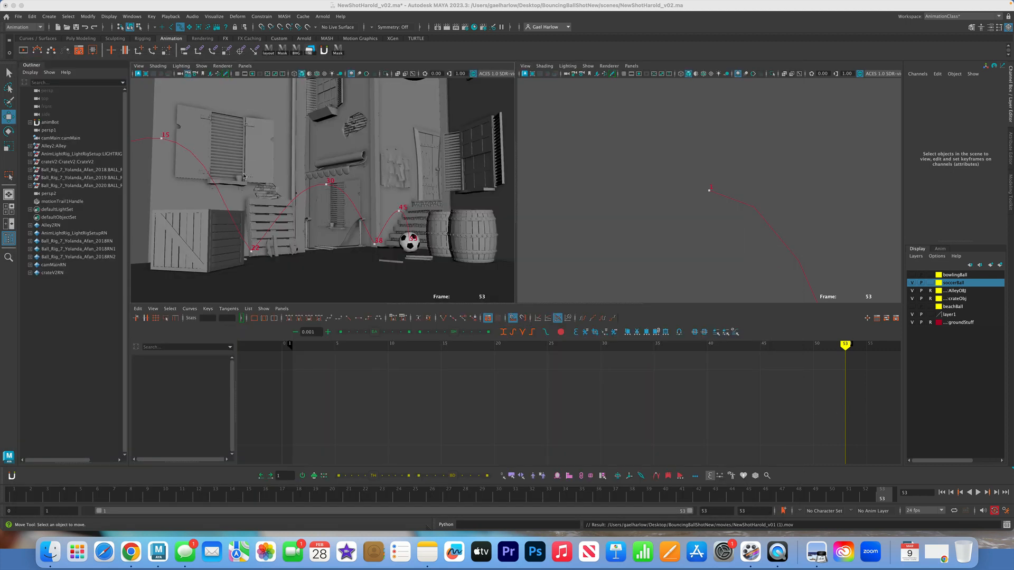
Delete the ball's motion trail handle and save the scene with the timeline at frame 1
{"action": "left_click", "coordinate": [71, 201]}
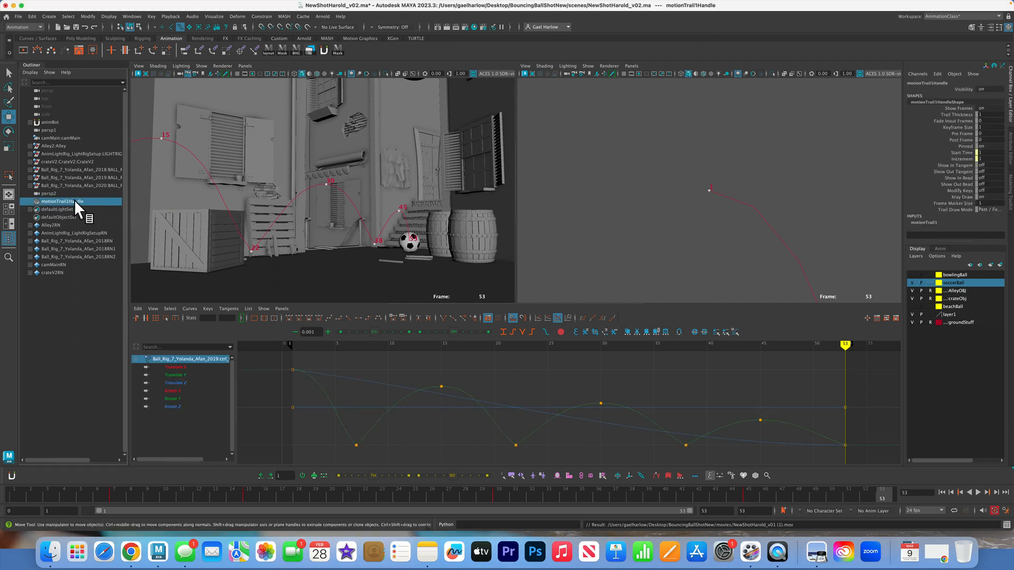
{"action": "key", "text": "Delete"}
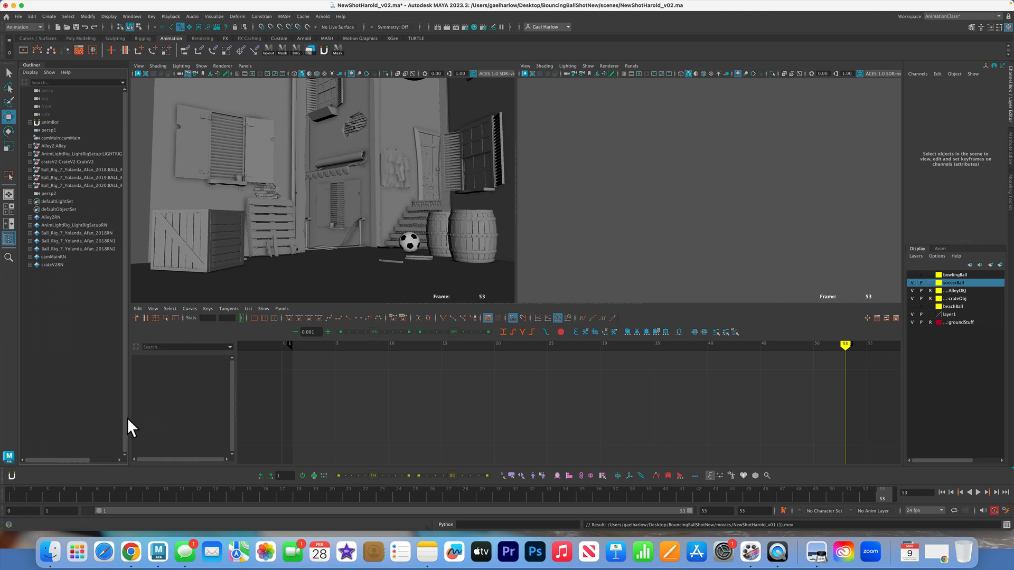
{"action": "left_click_drag", "start_coordinate": [20, 497], "coordinate": [6, 517]}
{"action": "left_click", "coordinate": [18, 16]}
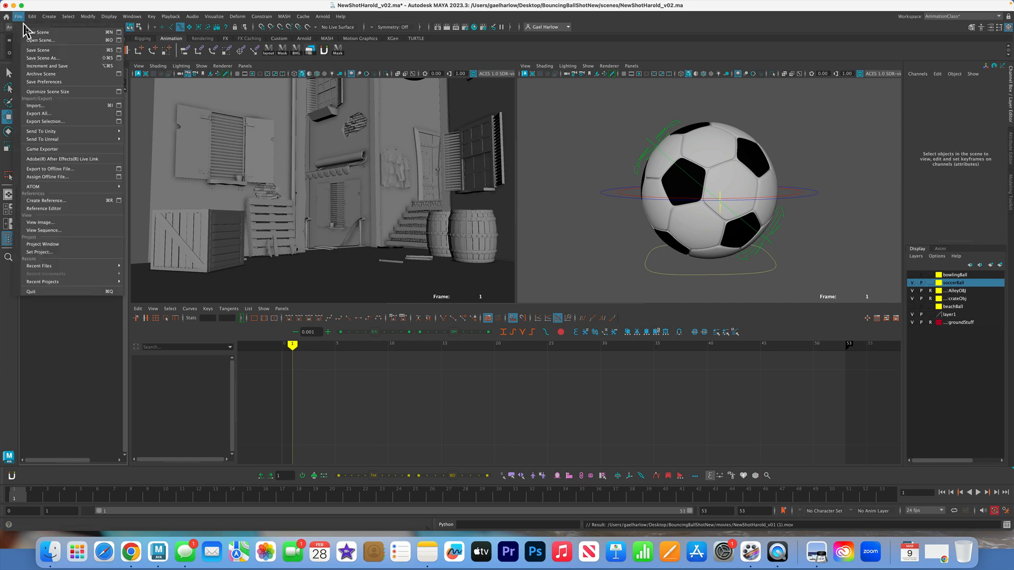
{"action": "left_click", "coordinate": [36, 50]}
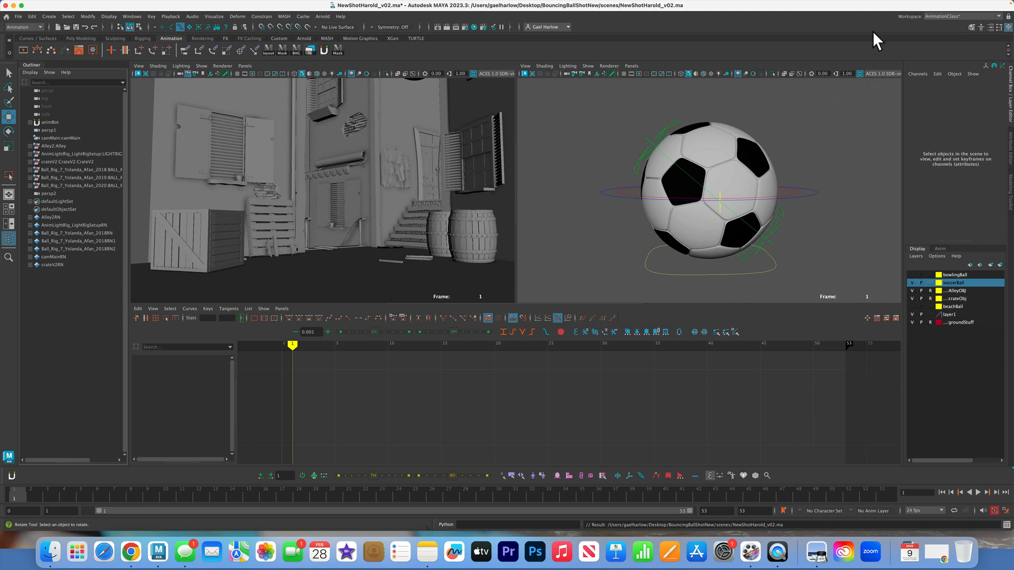
{"action": "left_click", "coordinate": [844, 6]}
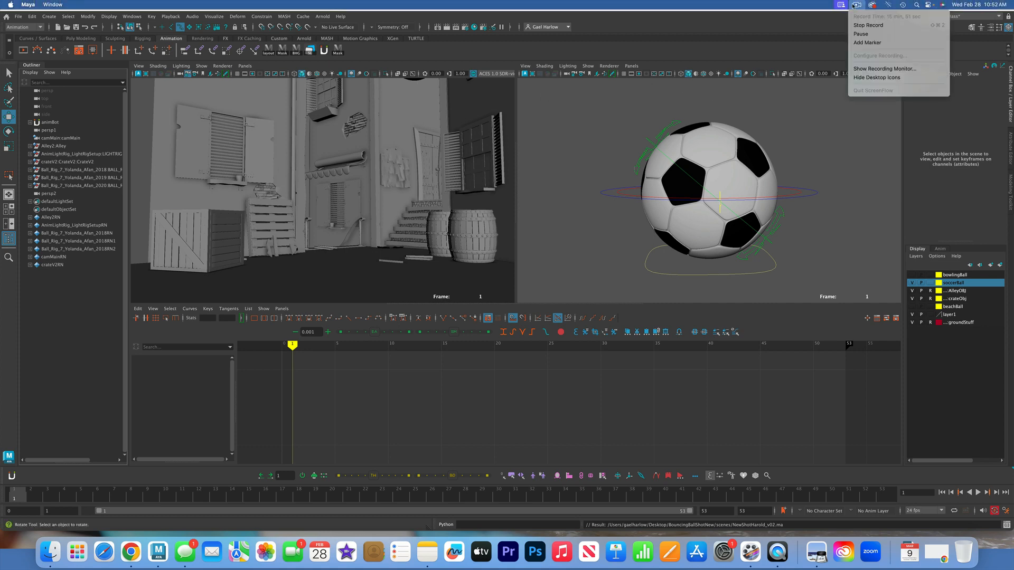